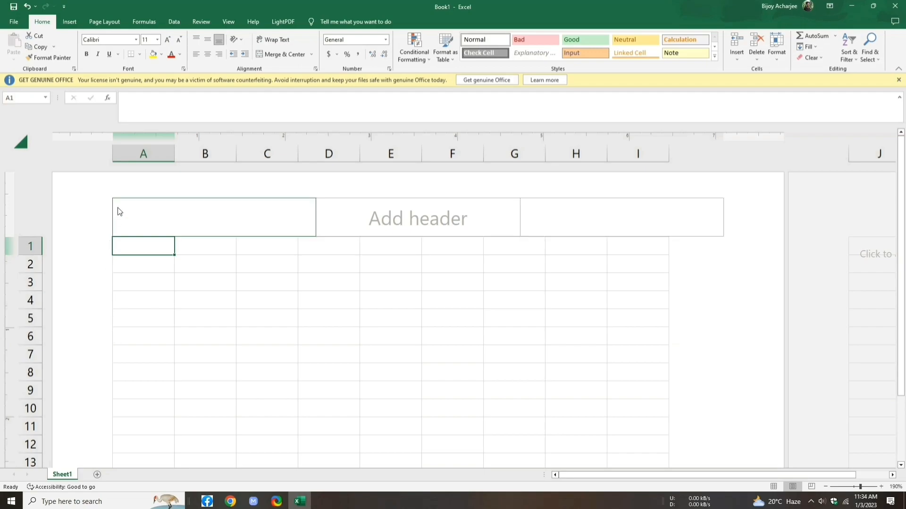
Step: Insert the bb logo image from the Desktop and shrink it to about 0.7 by 1.11 inches
{"action": "left_click", "coordinate": [67, 23]}
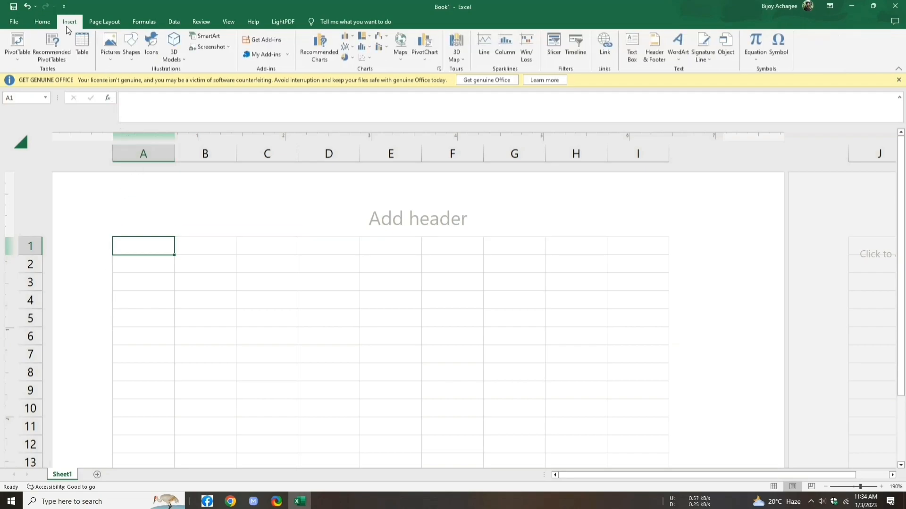
{"action": "left_click", "coordinate": [119, 52]}
{"action": "left_click", "coordinate": [140, 81]}
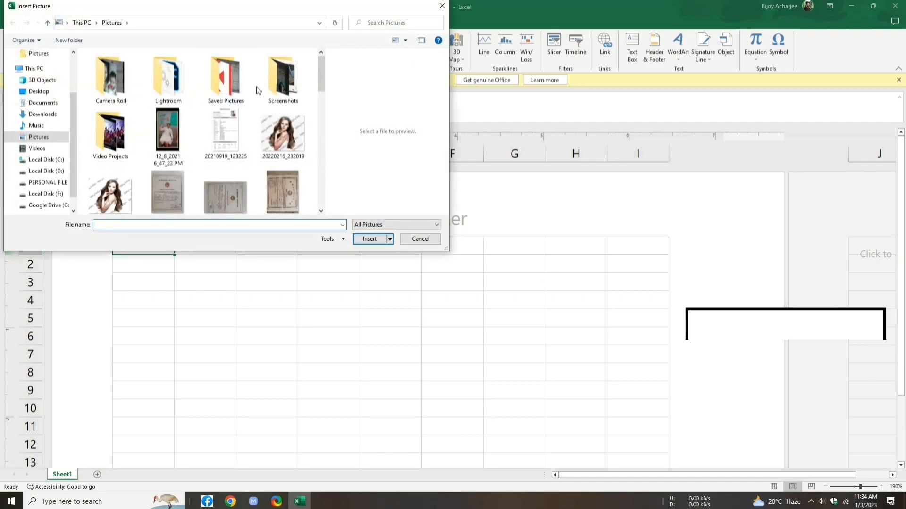
{"action": "left_click", "coordinate": [45, 92]}
{"action": "left_click", "coordinate": [288, 89]}
{"action": "left_click", "coordinate": [369, 239]}
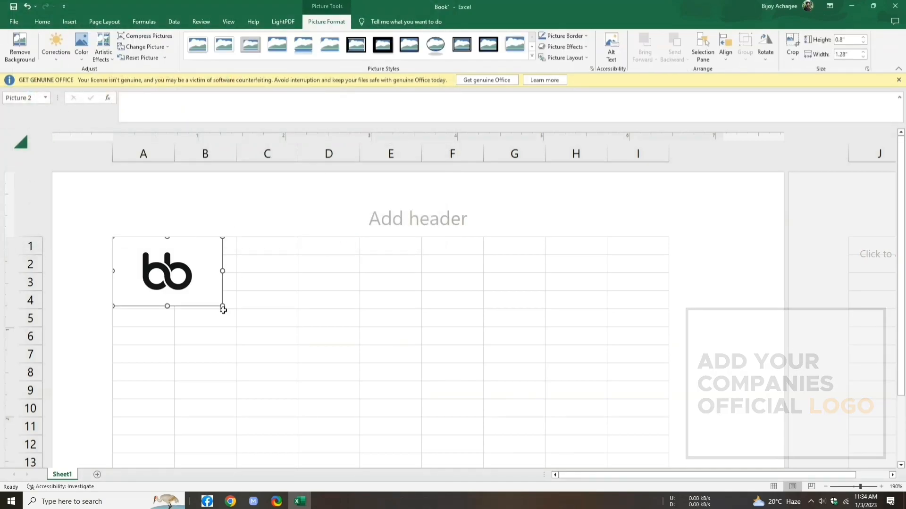
{"action": "mouse_move", "coordinate": [222, 306]}
{"action": "left_mouse_down"}
{"action": "mouse_move", "coordinate": [205, 289]}
{"action": "mouse_move", "coordinate": [208, 297]}
{"action": "left_mouse_up"}
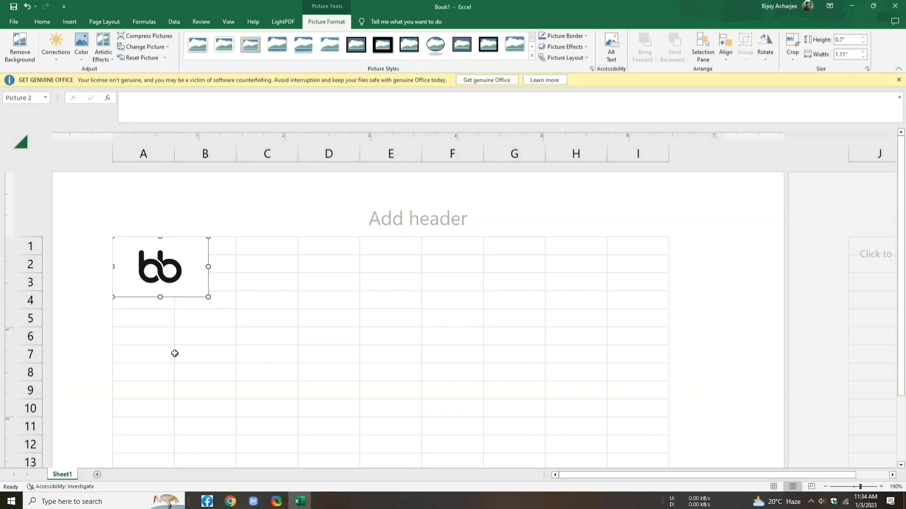
{"action": "left_click", "coordinate": [123, 318]}
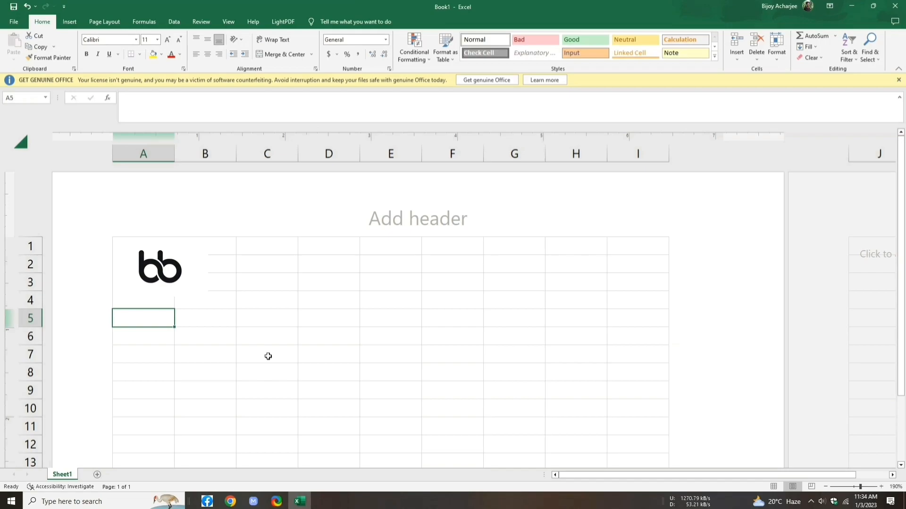
Step: Select the entire sheet and set its font to Poppins at size 10
{"action": "key", "text": "ctrl+a"}
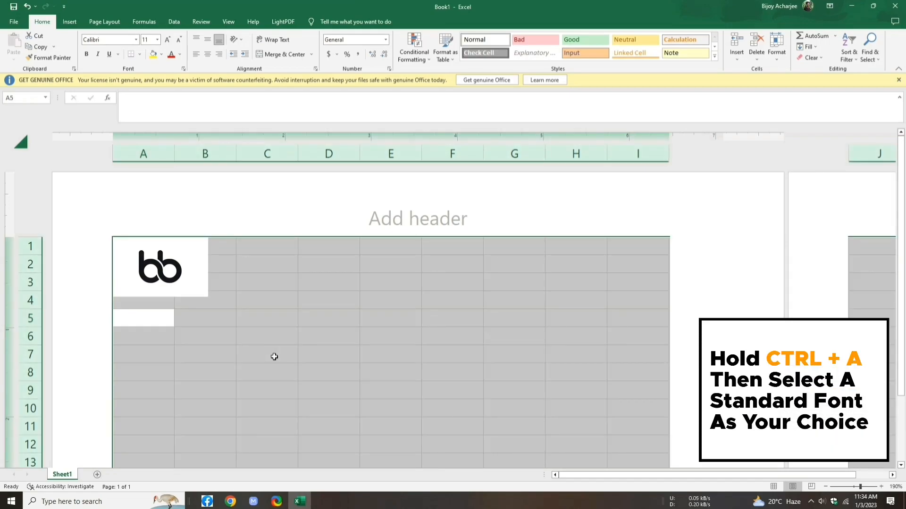
{"action": "left_click", "coordinate": [178, 41]}
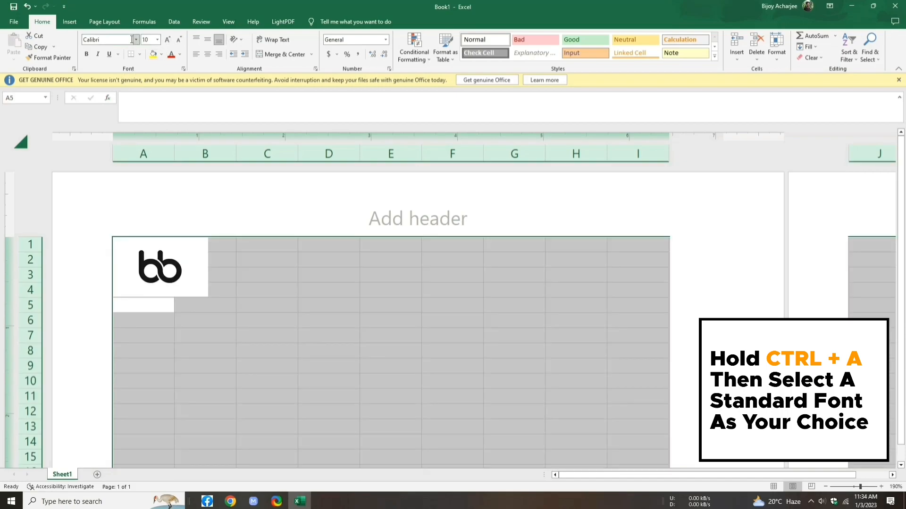
{"action": "left_click", "coordinate": [131, 40]}
{"action": "key", "text": "BackSpace"}
{"action": "type", "text": "Poppins"}
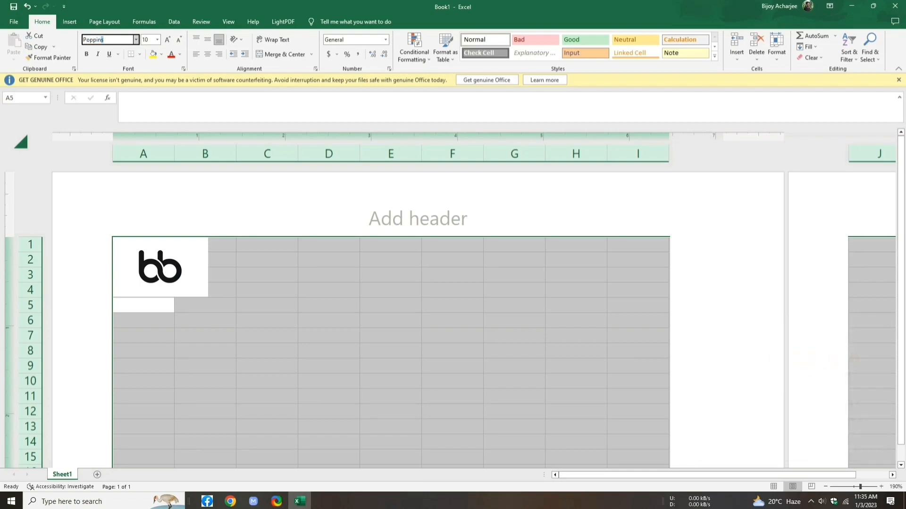
{"action": "key", "text": "Return"}
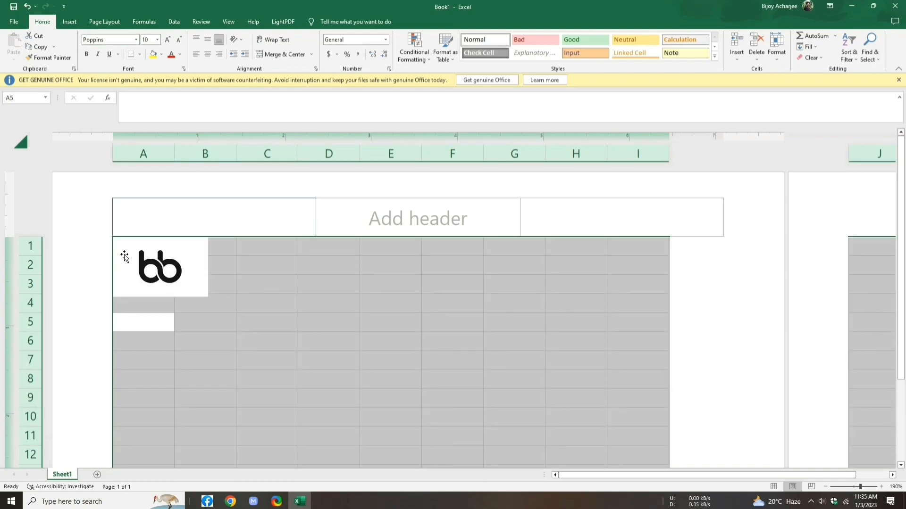
Step: Enter 'Bill To' in A4 and the buyer's name in A5, set in Panton Black Caps
{"action": "left_click", "coordinate": [134, 305]}
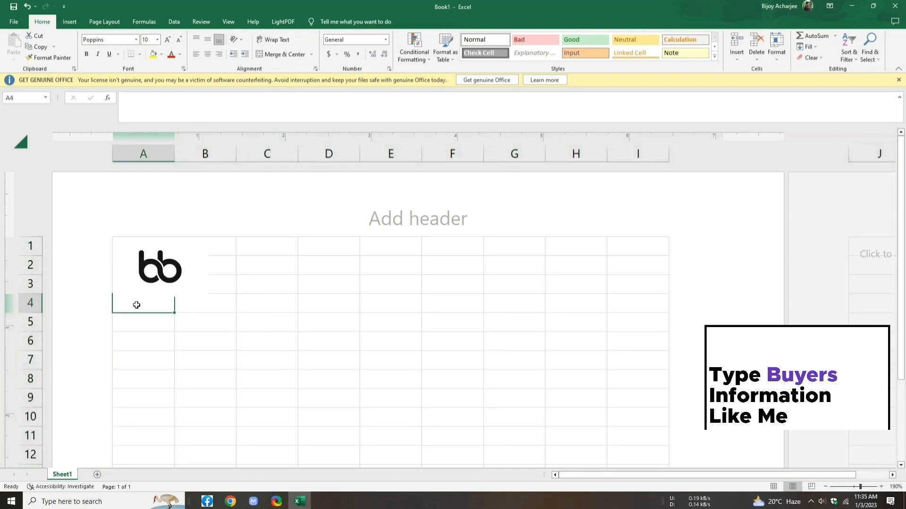
{"action": "type", "text": "Bill To"}
{"action": "key", "text": "Return"}
{"action": "type", "text": "AK FAMILY"}
{"action": "left_click_drag", "start_coordinate": [172, 326], "coordinate": [114, 320]}
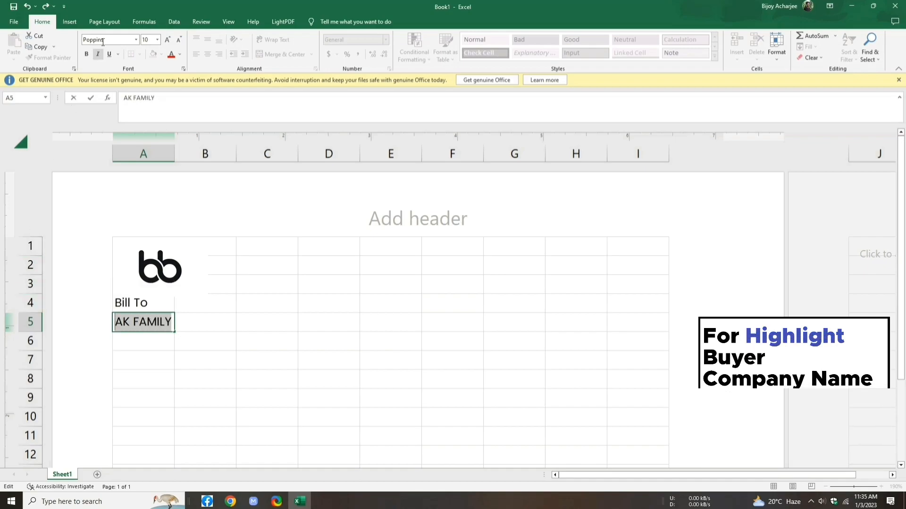
{"action": "left_click", "coordinate": [136, 41]}
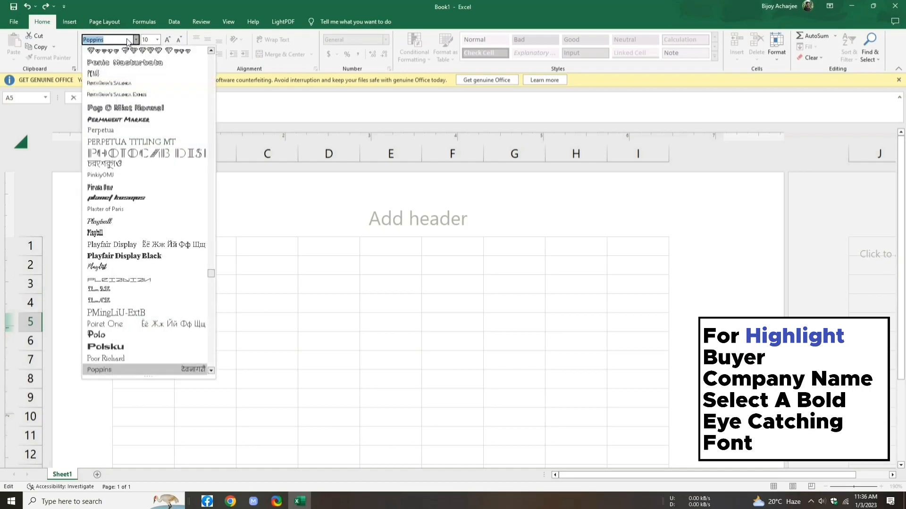
{"action": "key", "text": "BackSpace"}
{"action": "type", "text": "Panton Black Ca"}
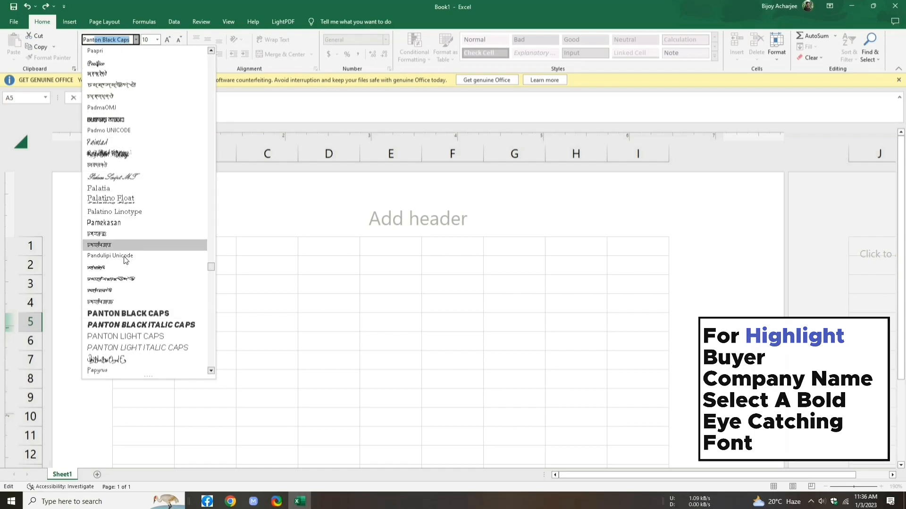
{"action": "left_click", "coordinate": [147, 313]}
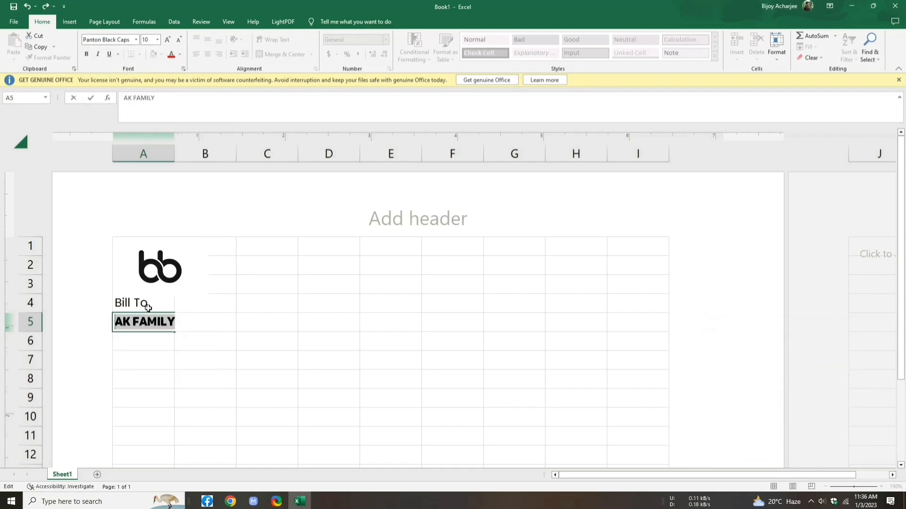
Step: Add Phone, Email and Address labels in cells A6 to A8
{"action": "left_click", "coordinate": [133, 344]}
{"action": "double_click", "coordinate": [134, 344]}
{"action": "type", "text": "Phone"}
{"action": "key", "text": "Return"}
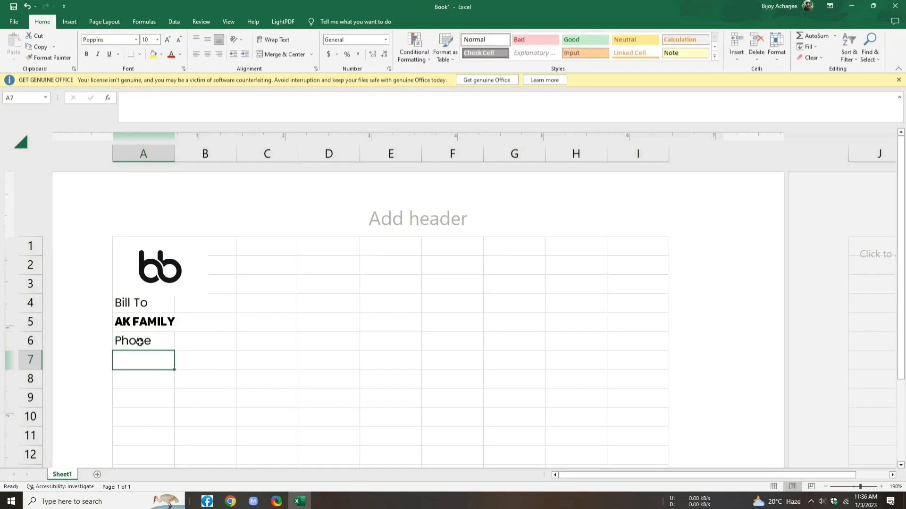
{"action": "type", "text": "Email"}
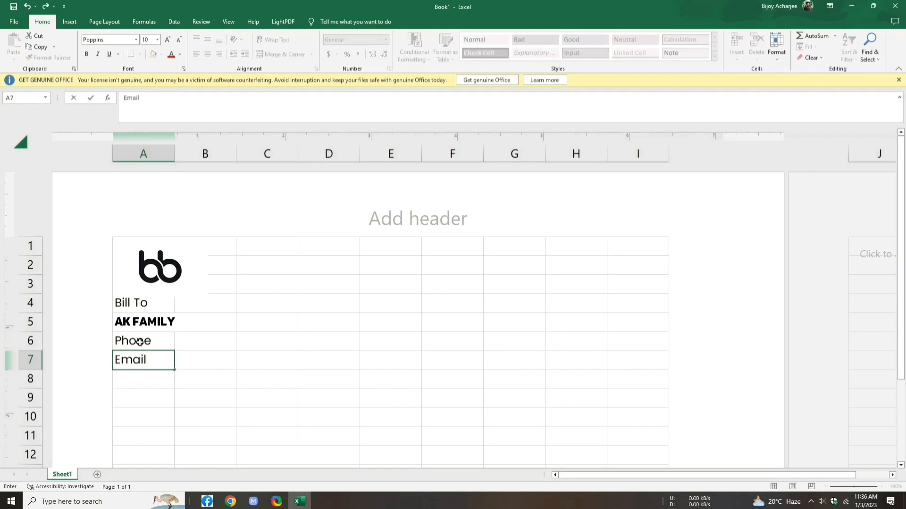
{"action": "key", "text": "Return"}
{"action": "type", "text": "Address"}
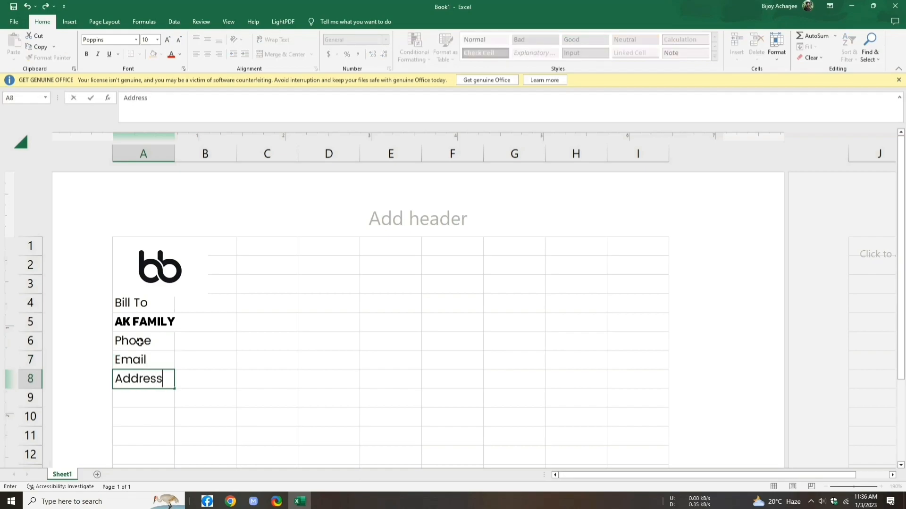
{"action": "left_click", "coordinate": [147, 306]}
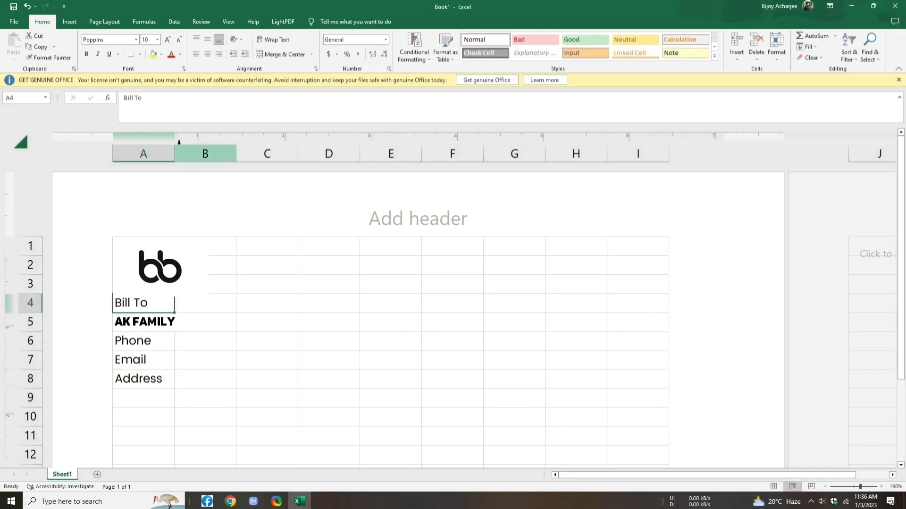
{"action": "left_click", "coordinate": [190, 336]}
Step: Merge Across B6:D8 row by row and format B6 as Text
{"action": "mouse_move", "coordinate": [191, 338]}
{"action": "left_mouse_down"}
{"action": "mouse_move", "coordinate": [328, 356]}
{"action": "mouse_move", "coordinate": [335, 378]}
{"action": "left_mouse_up"}
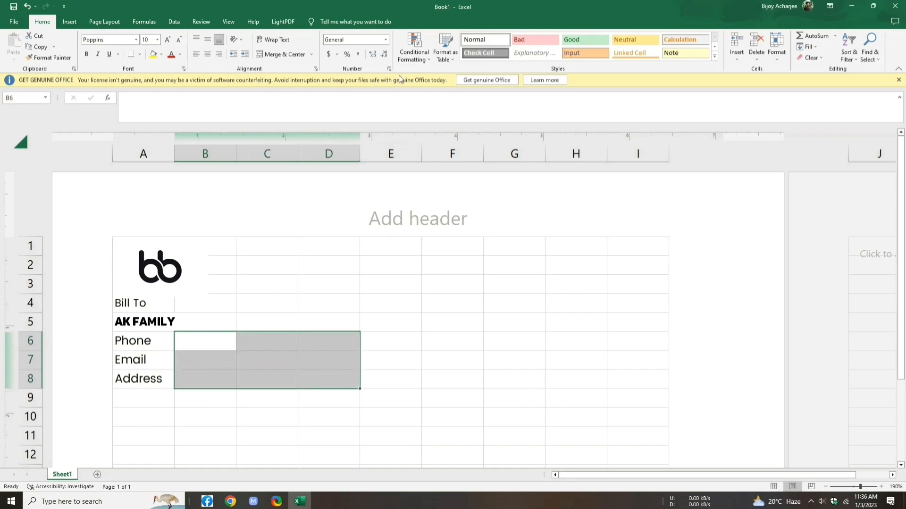
{"action": "left_click", "coordinate": [312, 54]}
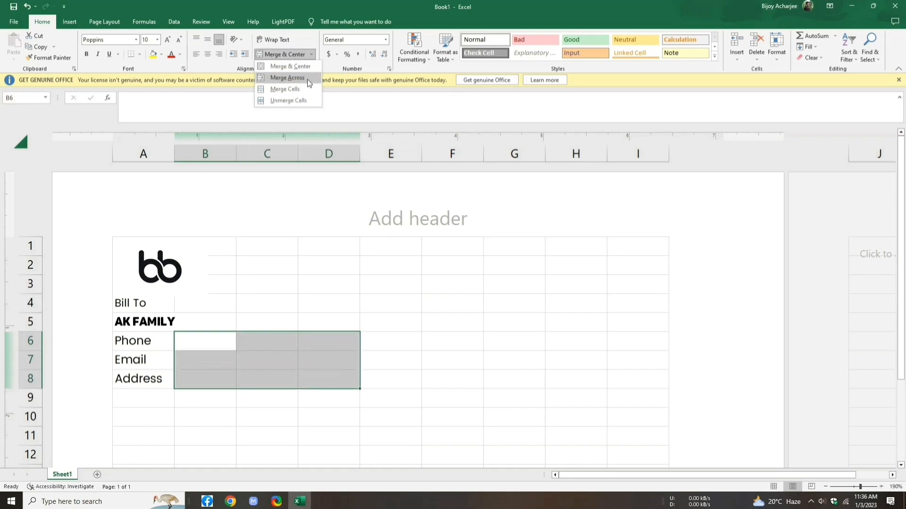
{"action": "left_click", "coordinate": [281, 75]}
{"action": "left_click", "coordinate": [234, 336]}
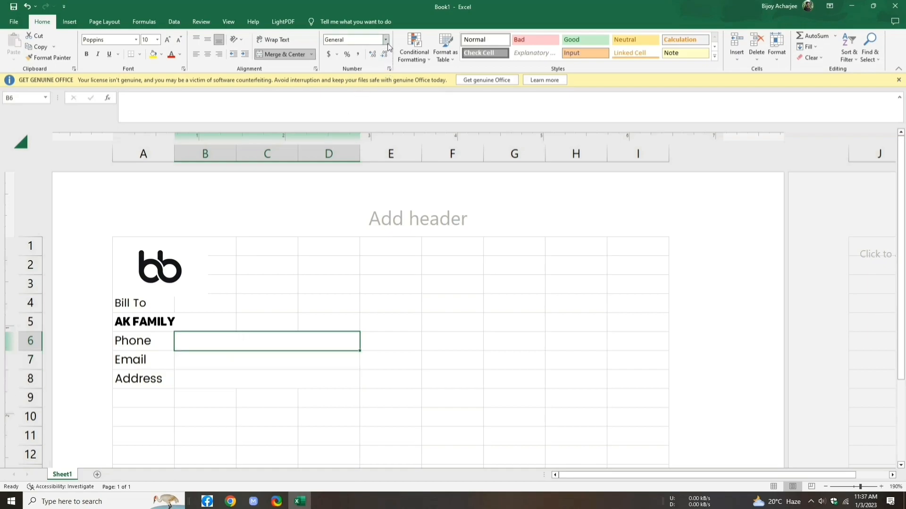
{"action": "left_click", "coordinate": [386, 40]}
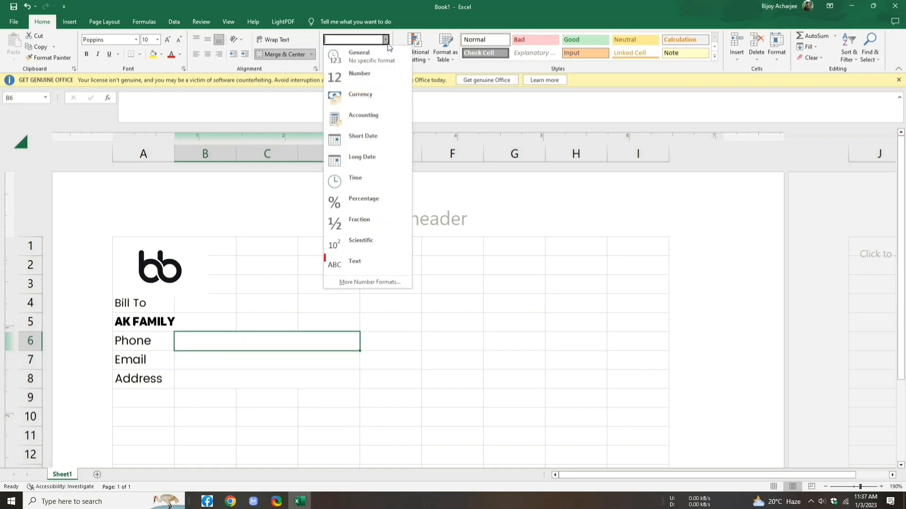
{"action": "left_click", "coordinate": [400, 257]}
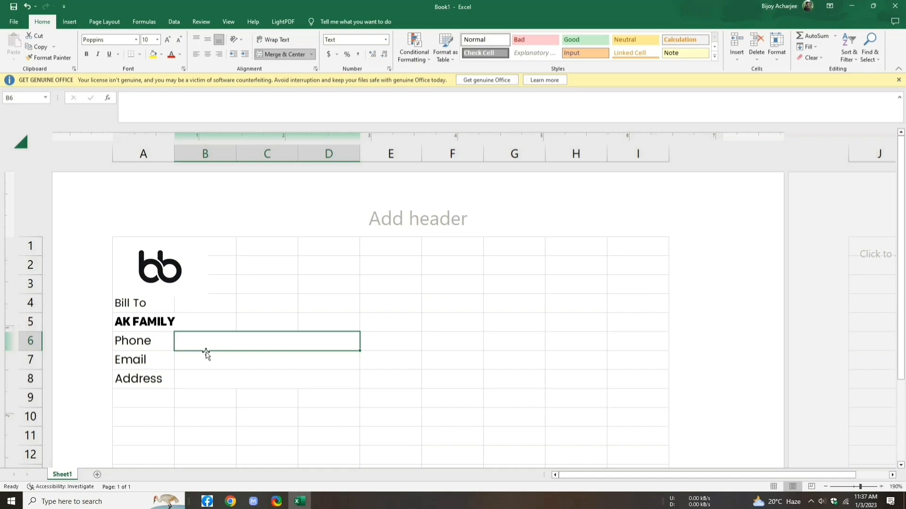
Step: Enter the buyer's phone number, e-mail and address, each after ': ', in B6 to B8
{"action": "key", "text": "Return"}
{"action": "type", "text": ":"}
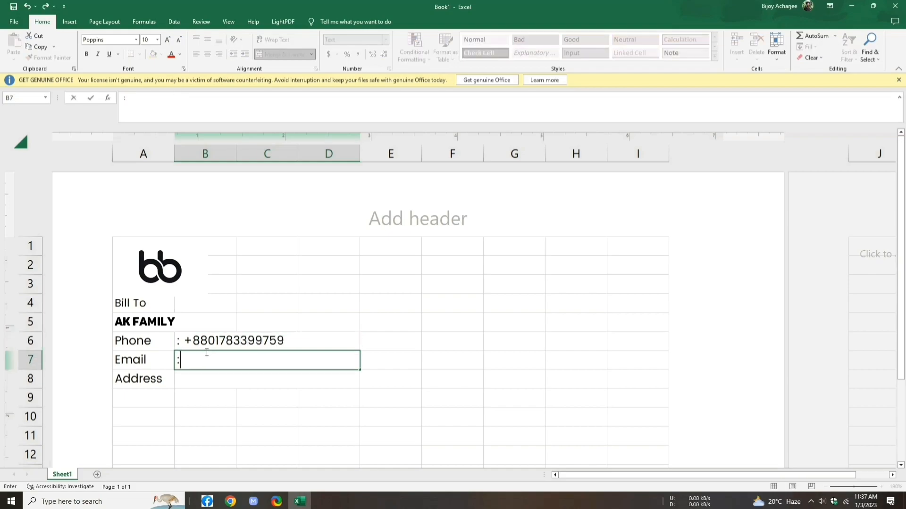
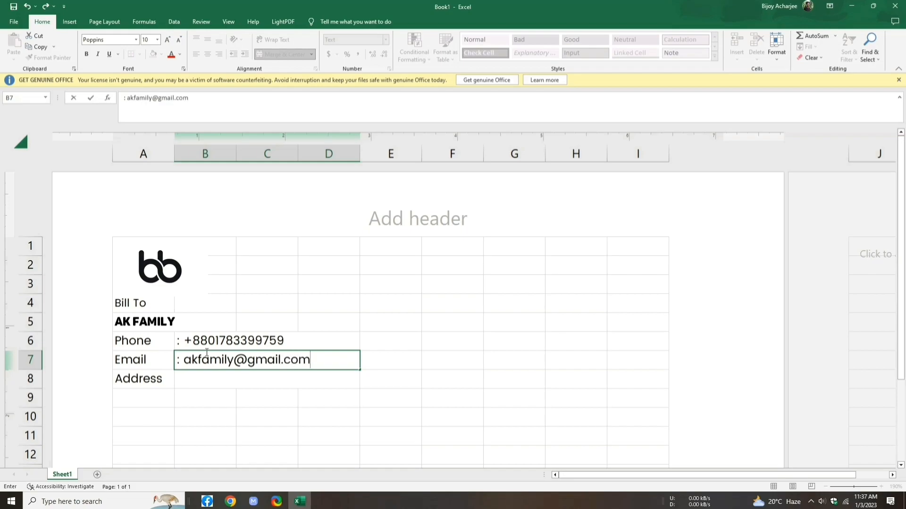
{"action": "key", "text": "Return"}
{"action": "type", "text": ": "}
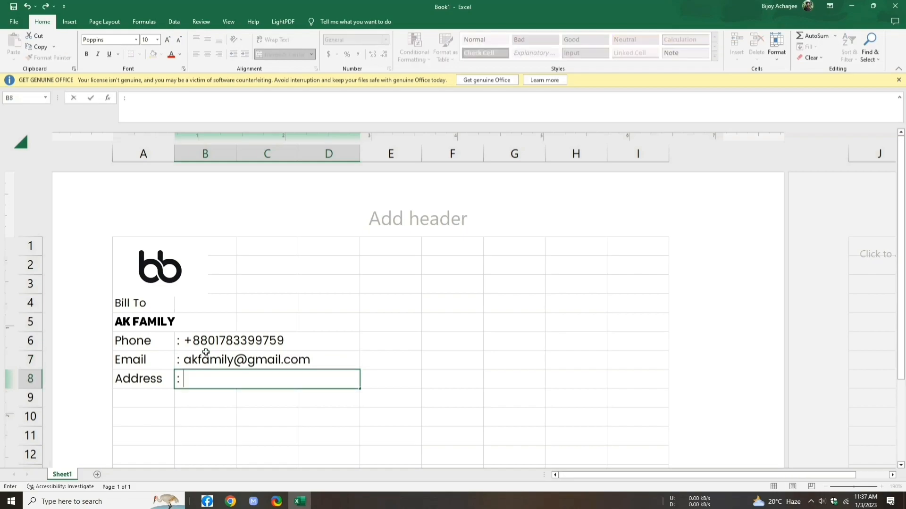
{"action": "type", "text": "Oxygen, Wazedia"}
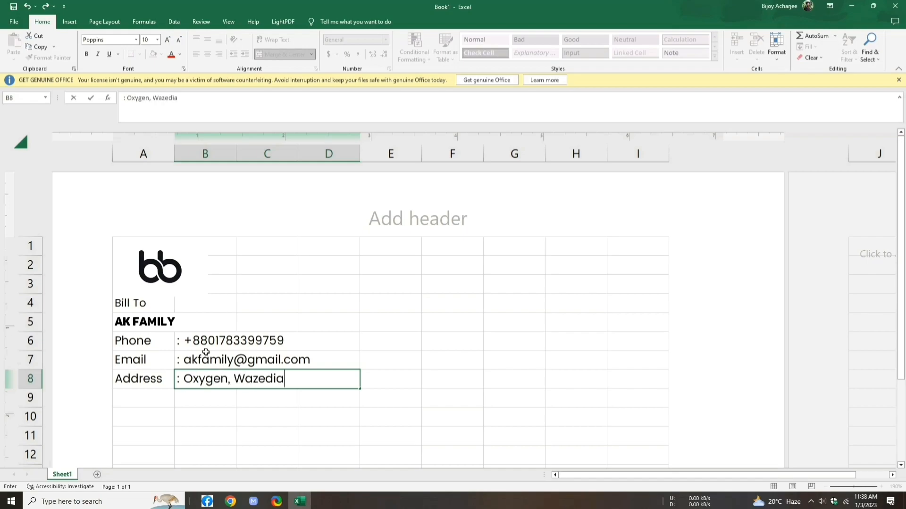
{"action": "type", "text": ", Chittagong"}
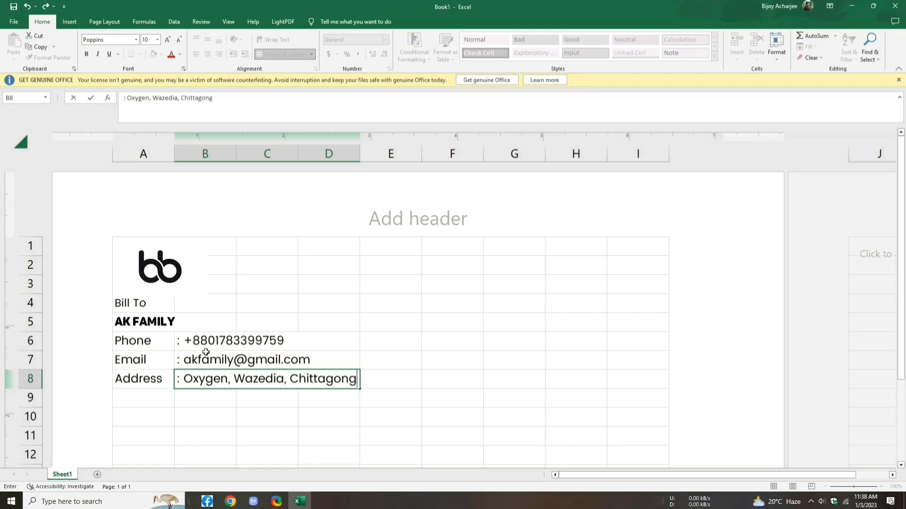
{"action": "left_click", "coordinate": [180, 327]}
{"action": "left_click", "coordinate": [150, 332]}
{"action": "left_click", "coordinate": [149, 324]}
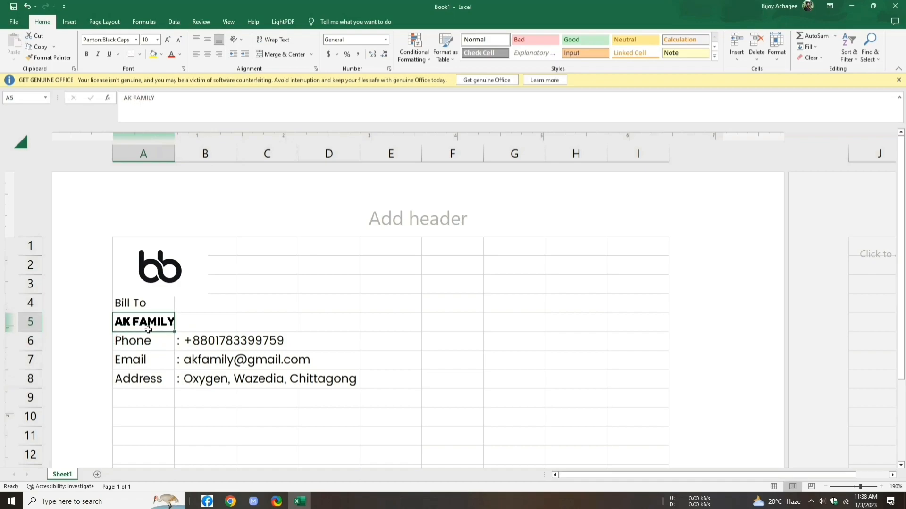
Step: Enlarge the buyer's name slightly and type INVOICE into merged, centred cells G4:I5
{"action": "left_click", "coordinate": [167, 40]}
{"action": "left_click_drag", "start_coordinate": [523, 307], "coordinate": [610, 319]}
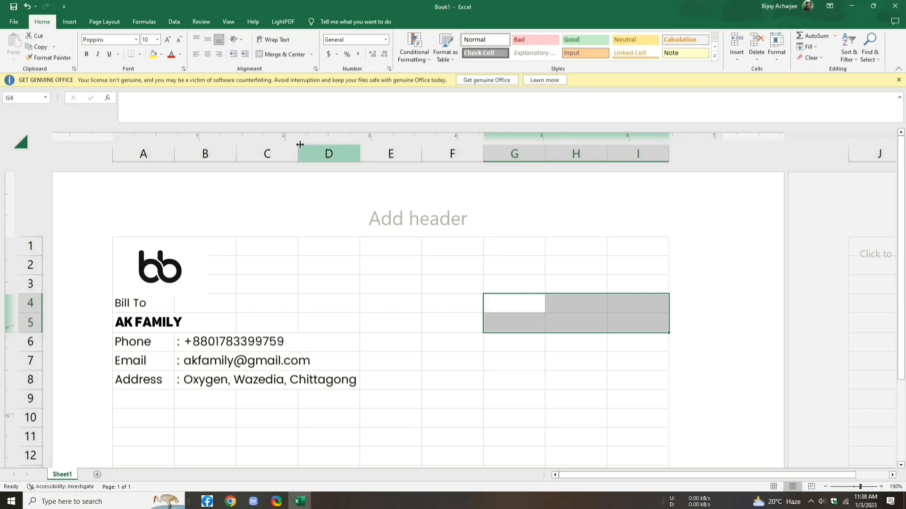
{"action": "left_click", "coordinate": [313, 55]}
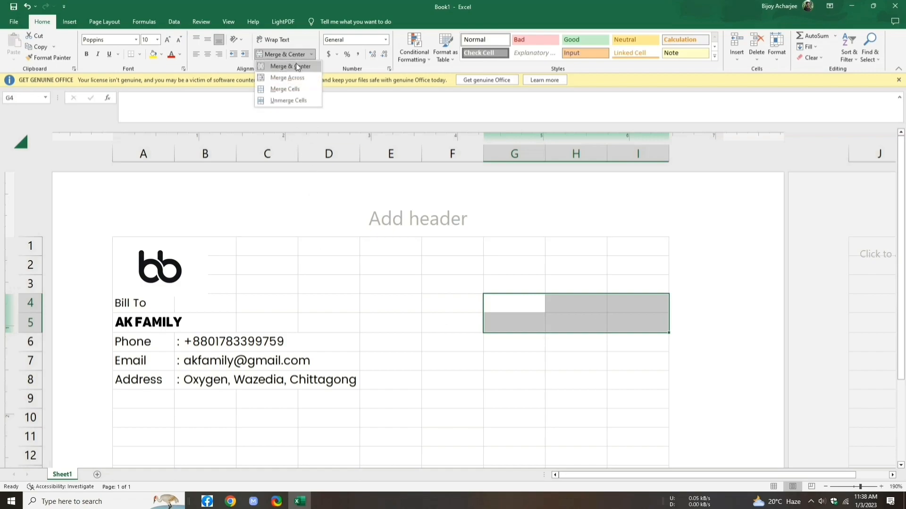
{"action": "left_click", "coordinate": [296, 63]}
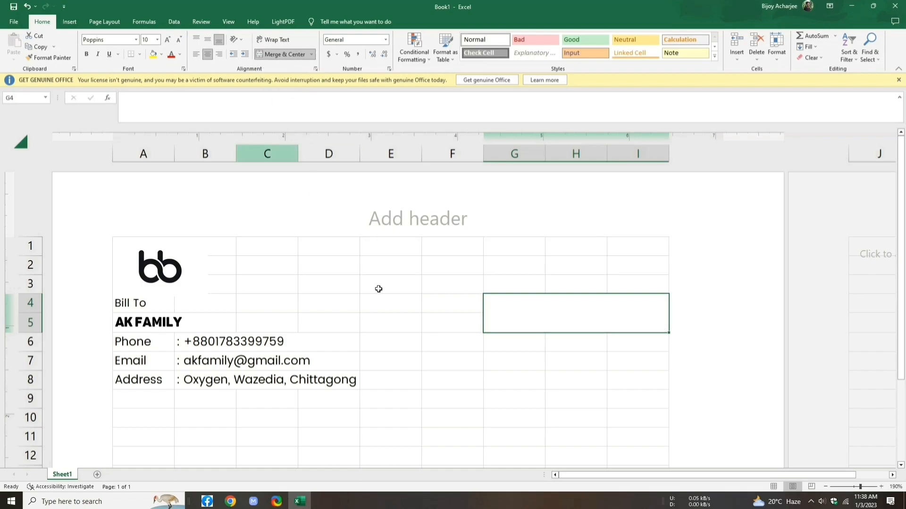
{"action": "double_click", "coordinate": [536, 317]}
{"action": "type", "text": "I"}
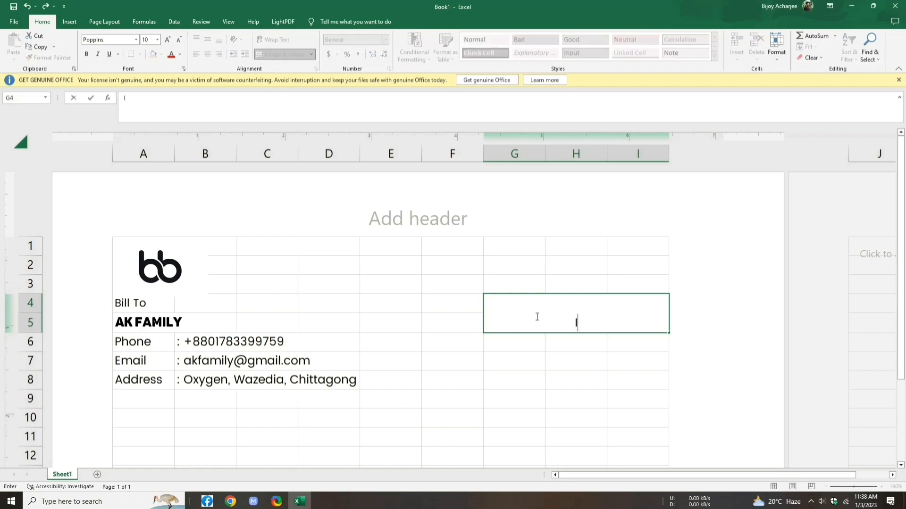
{"action": "type", "text": "NVOICE"}
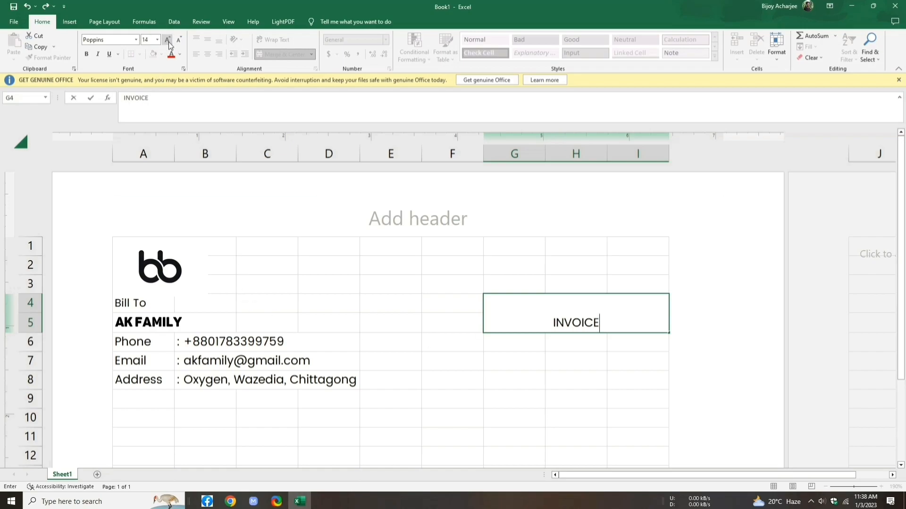
Step: Format the INVOICE title at size 20, bold, in blue
{"action": "left_click_drag", "start_coordinate": [600, 328], "coordinate": [550, 323]}
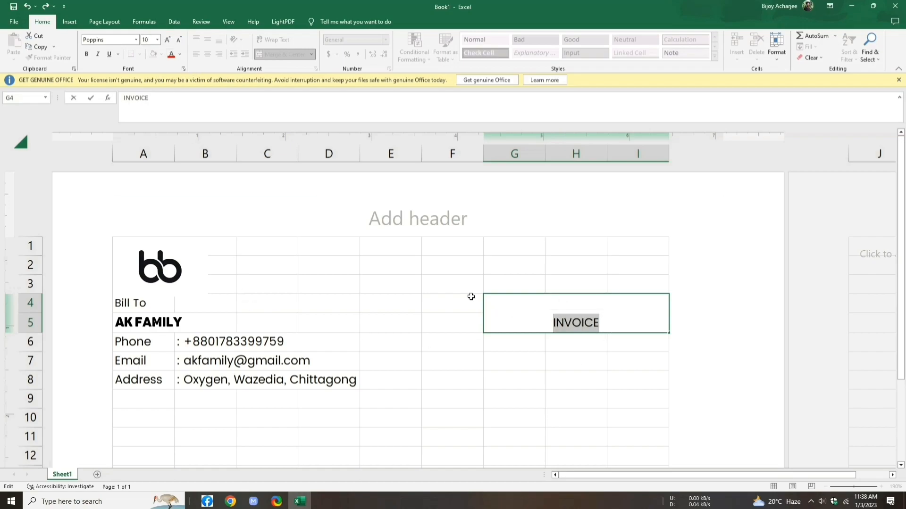
{"action": "left_click", "coordinate": [169, 39]}
{"action": "left_click", "coordinate": [169, 39]}
{"action": "left_click", "coordinate": [169, 39]}
{"action": "left_click", "coordinate": [169, 38]}
{"action": "left_click", "coordinate": [168, 39]}
{"action": "left_click", "coordinate": [169, 38]}
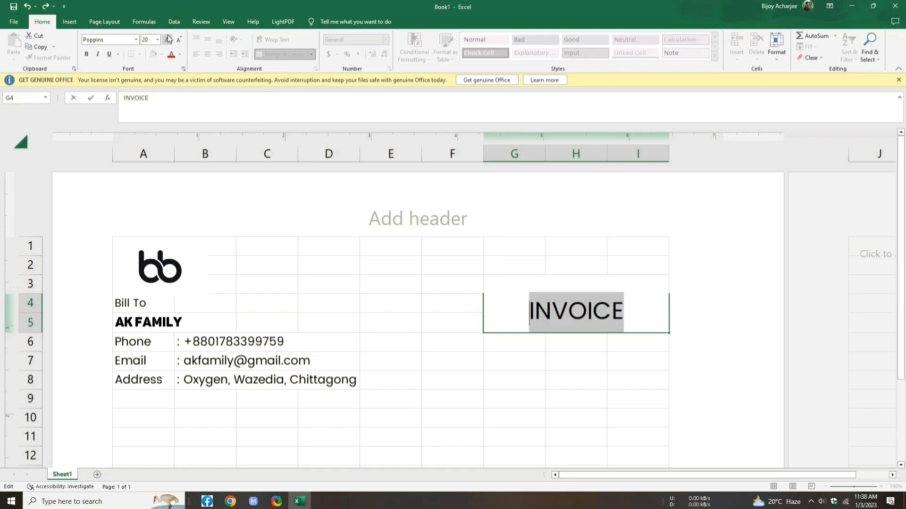
{"action": "left_click", "coordinate": [87, 54]}
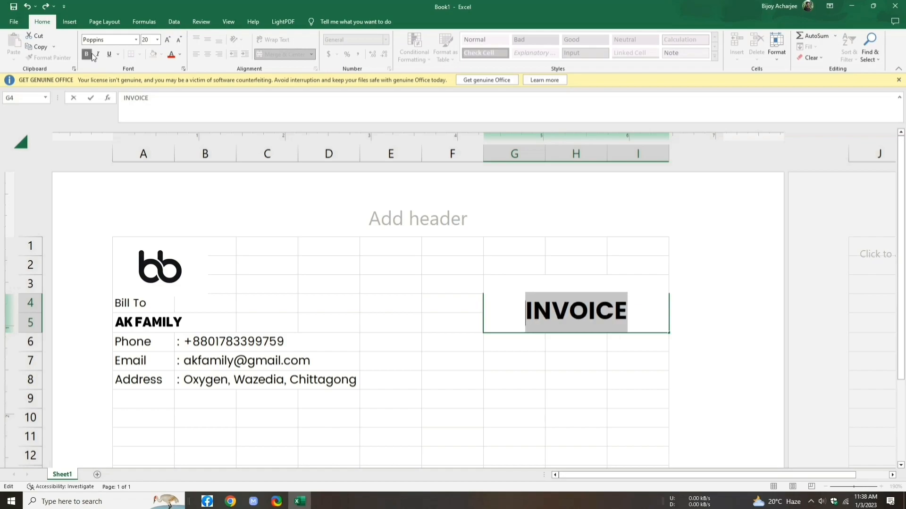
{"action": "left_click", "coordinate": [180, 56]}
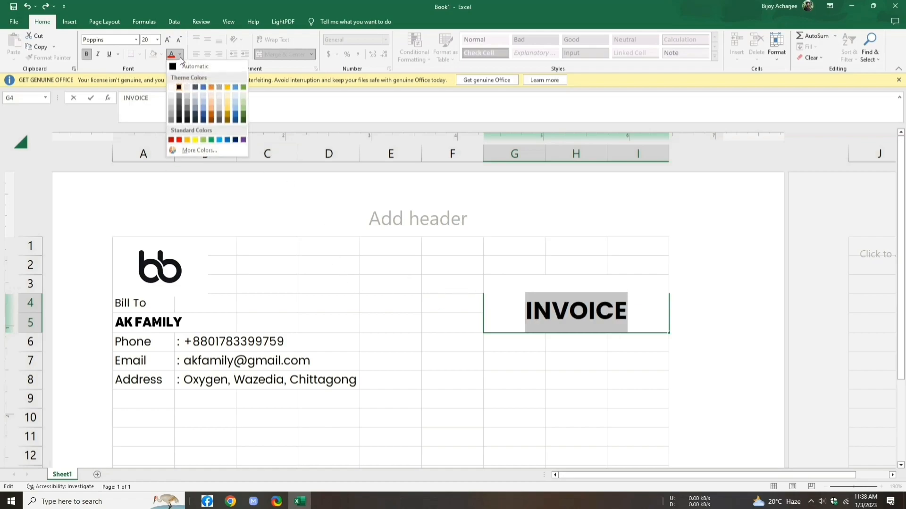
{"action": "left_click", "coordinate": [228, 139]}
{"action": "left_click", "coordinate": [511, 349]}
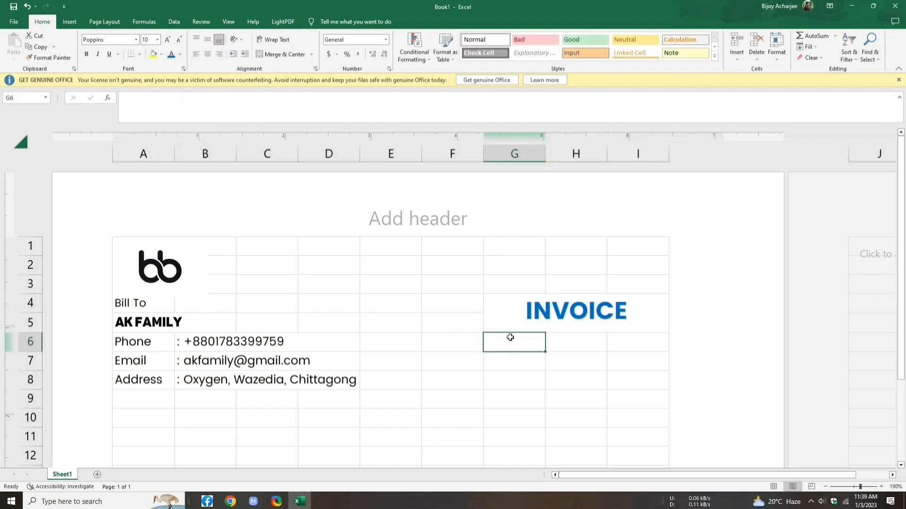
Step: Add the labels Invoice in G6 and Date in G7
{"action": "type", "text": "Invoice"}
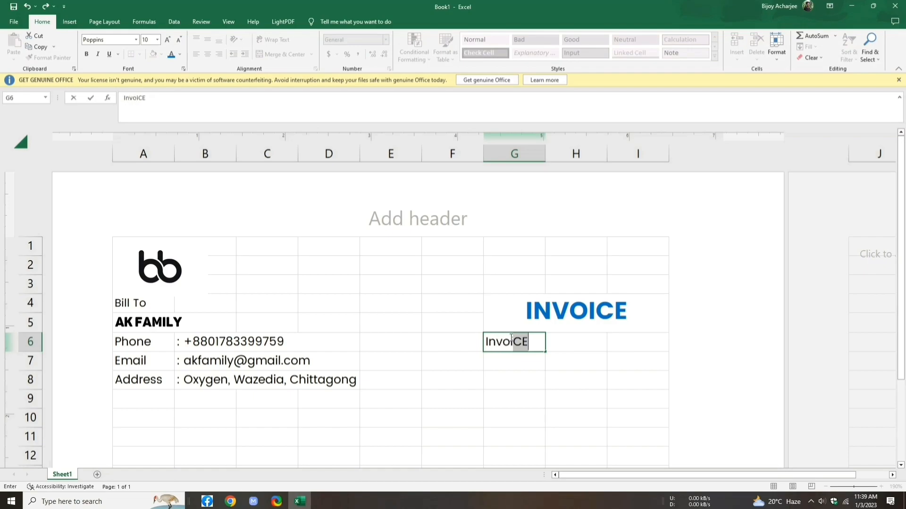
{"action": "key", "text": "Return"}
{"action": "type", "text": "Date"}
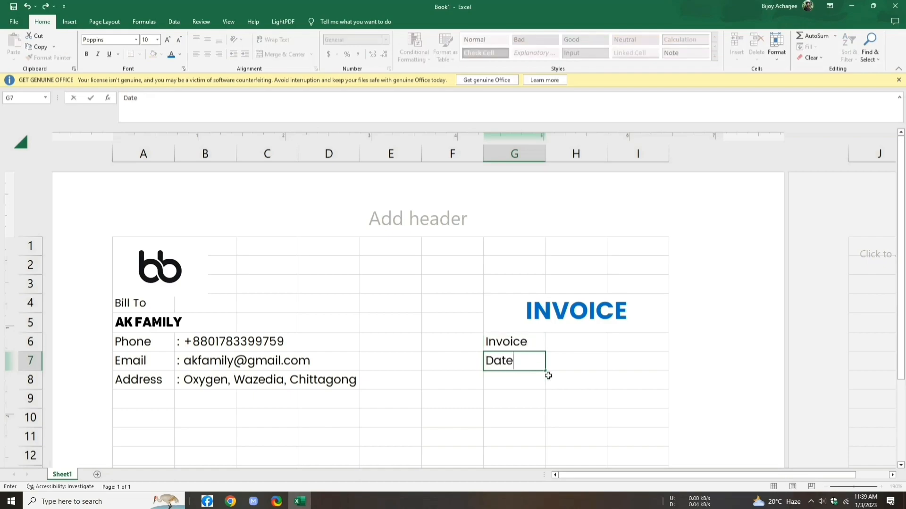
{"action": "left_click", "coordinate": [552, 346]}
Step: Enter ': ' plus the invoice number in H6 and ': 12/05/2019' in H7
{"action": "type", "text": ":"}
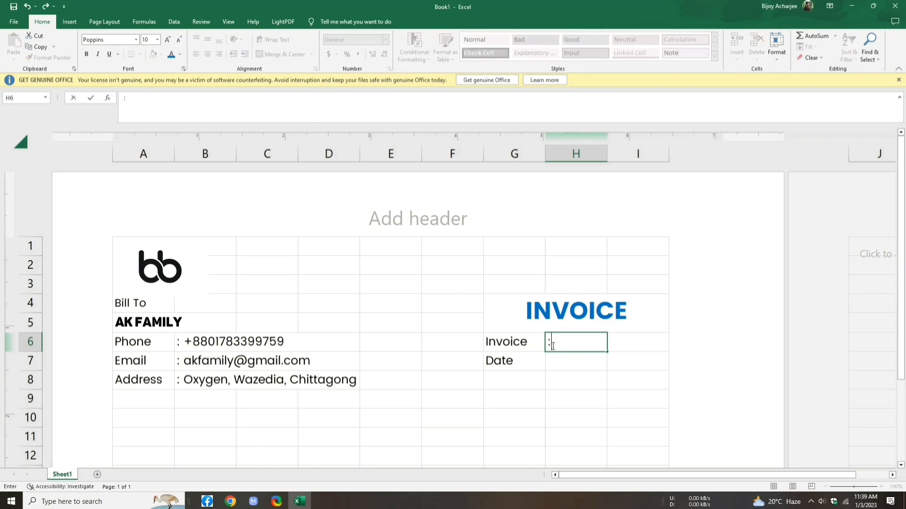
{"action": "type", "text": " 32567"}
{"action": "key", "text": "Return"}
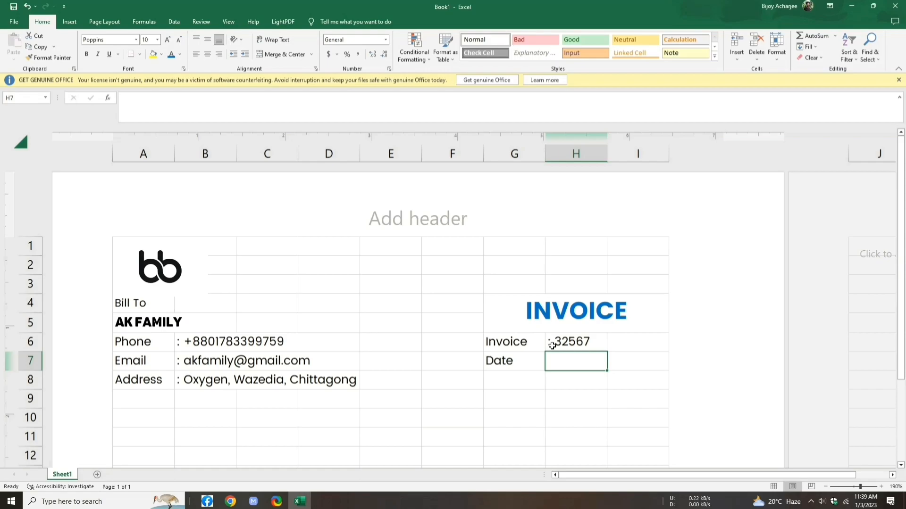
{"action": "type", "text": ": 12/05/2019"}
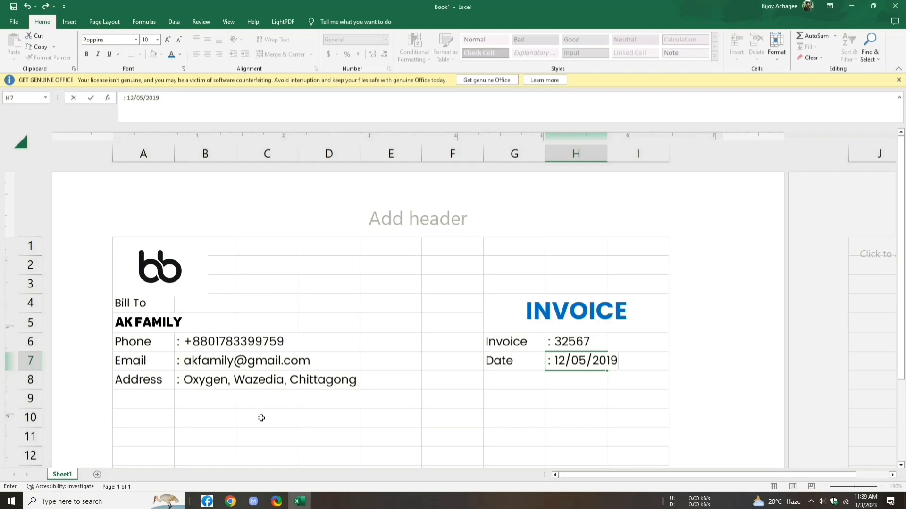
{"action": "left_click", "coordinate": [159, 419]}
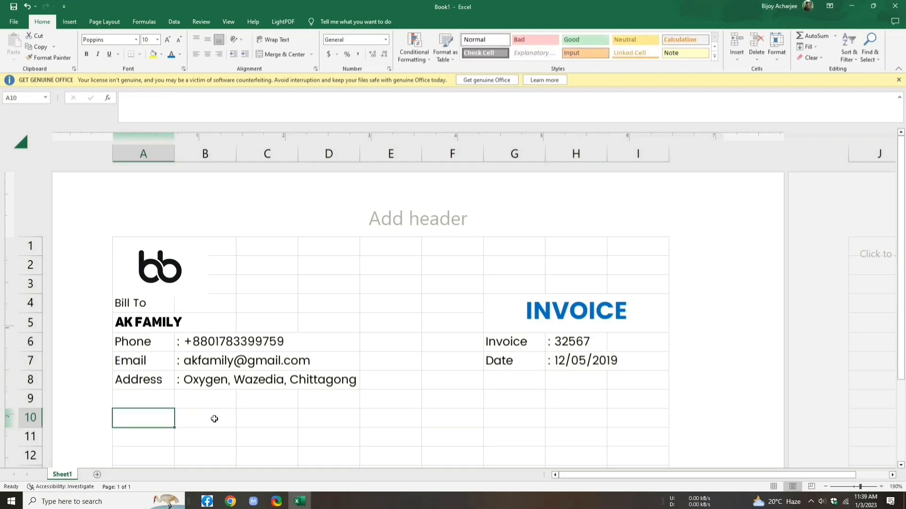
{"action": "scroll", "coordinate": [252, 411], "scroll_direction": "down", "scroll_amount": 3}
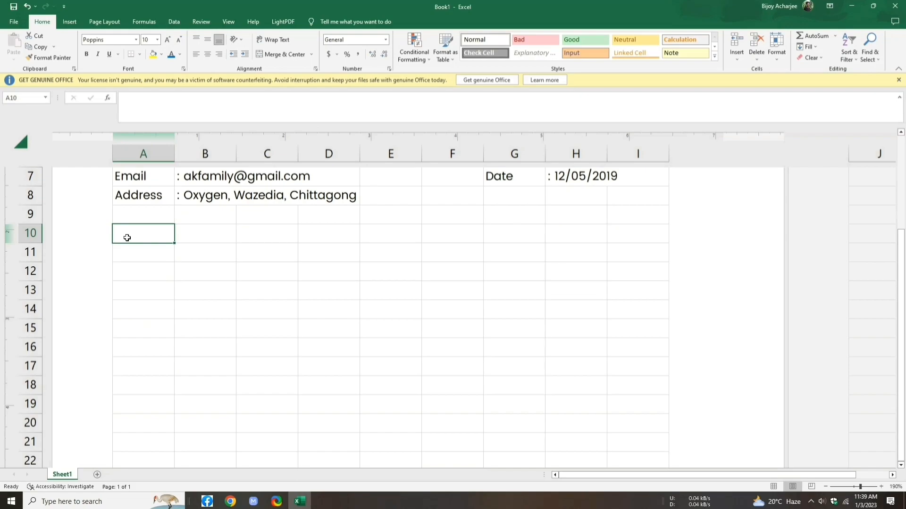
{"action": "left_click", "coordinate": [122, 251]}
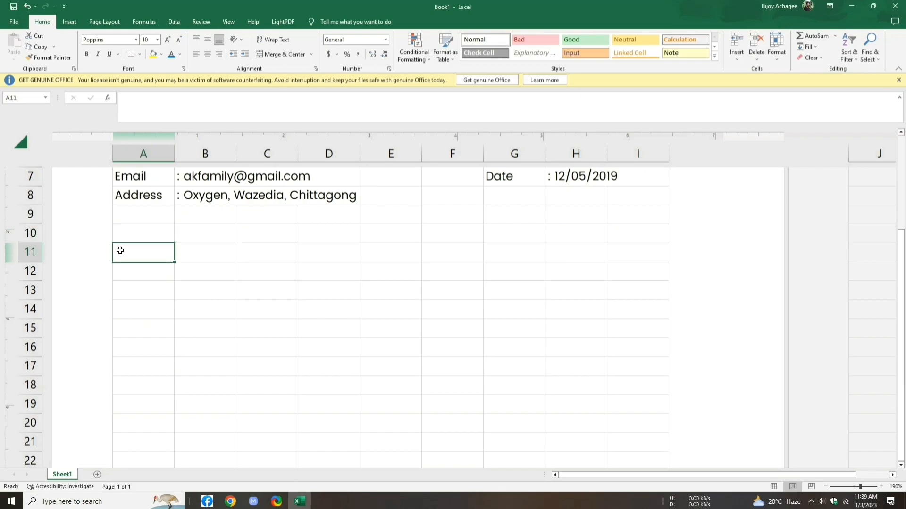
Step: Make row 11 slightly taller and enter the SL heading in A11
{"action": "left_click", "coordinate": [30, 258]}
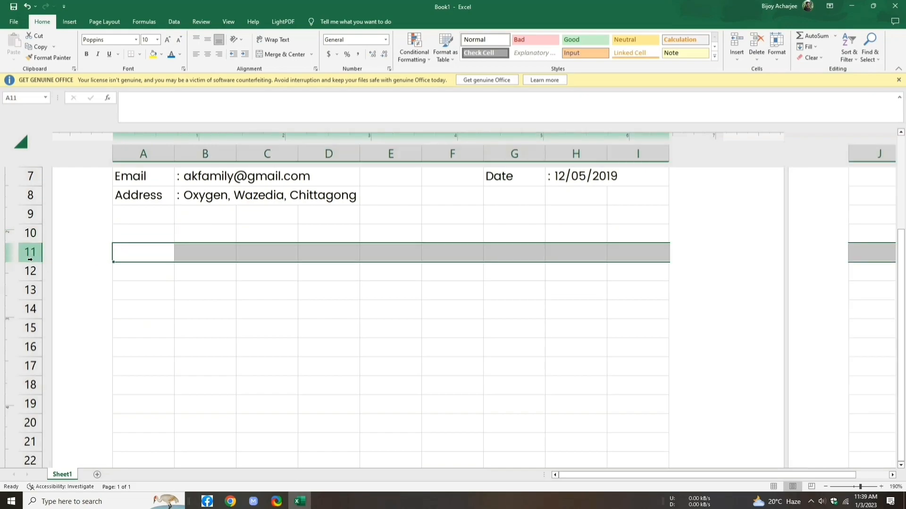
{"action": "left_click_drag", "start_coordinate": [31, 262], "coordinate": [29, 267]}
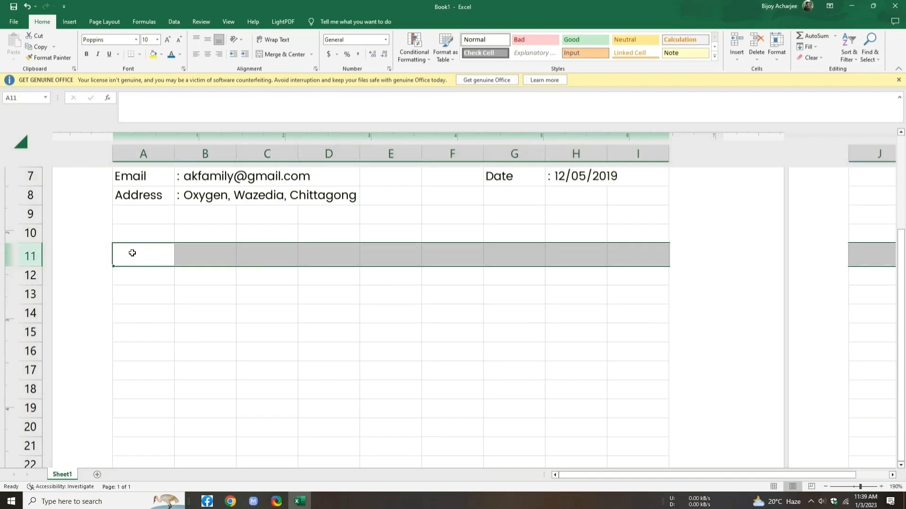
{"action": "left_click", "coordinate": [133, 253]}
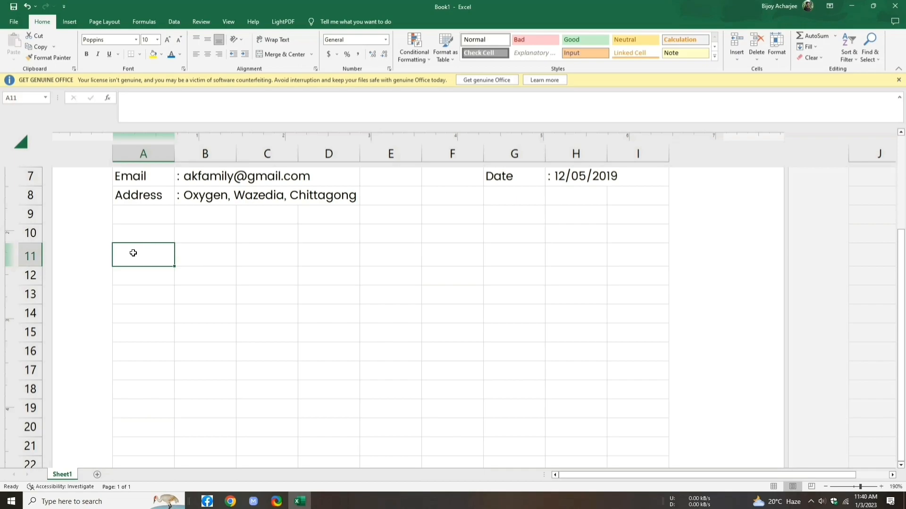
{"action": "type", "text": "SL"}
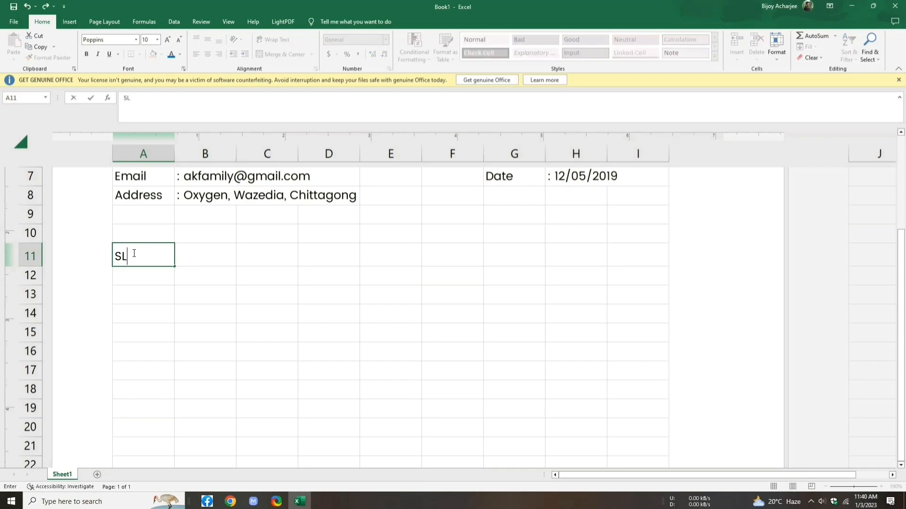
{"action": "key", "text": "Tab"}
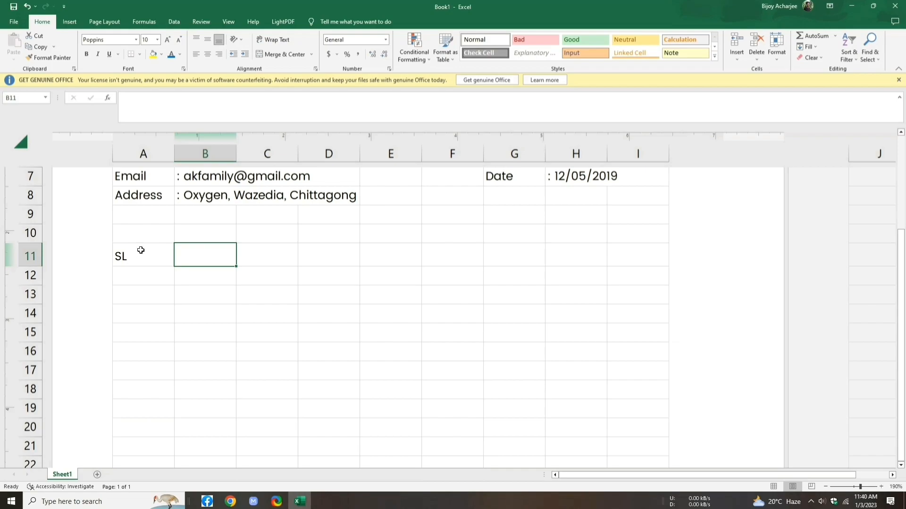
Step: Merge B11:F11 and enter the ITEM DESCRIPTION heading
{"action": "left_click_drag", "start_coordinate": [219, 253], "coordinate": [434, 251]}
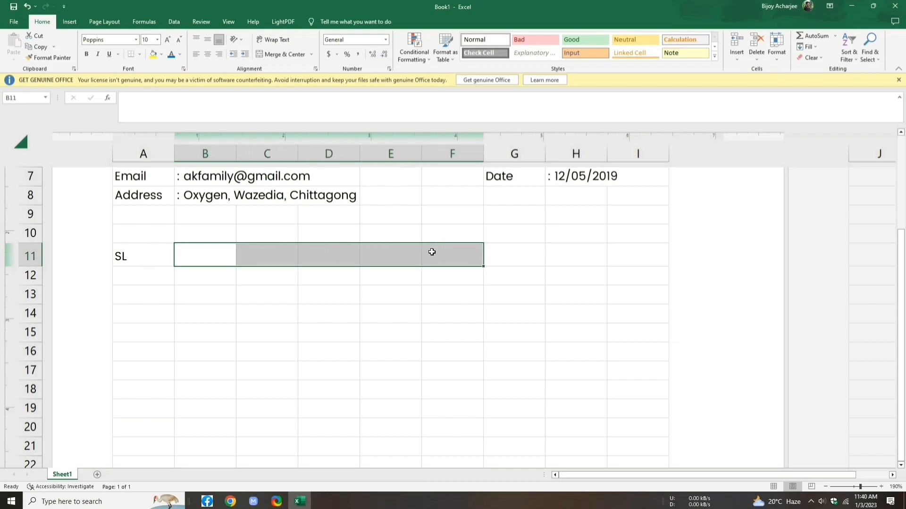
{"action": "left_click", "coordinate": [313, 54]}
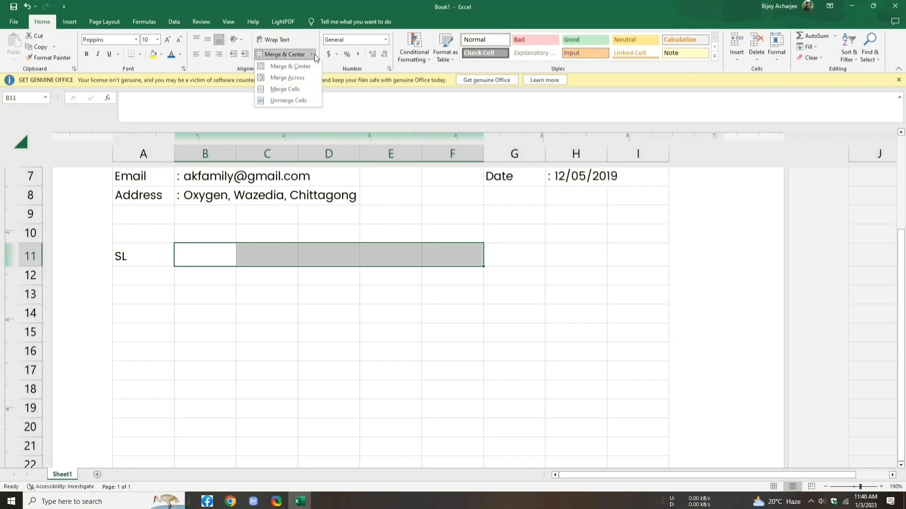
{"action": "left_click", "coordinate": [305, 72]}
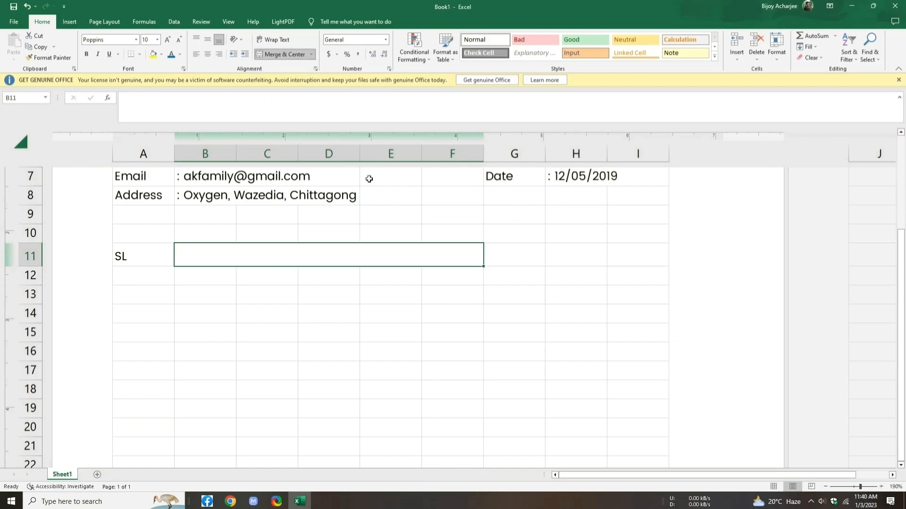
{"action": "type", "text": "ITEM "}
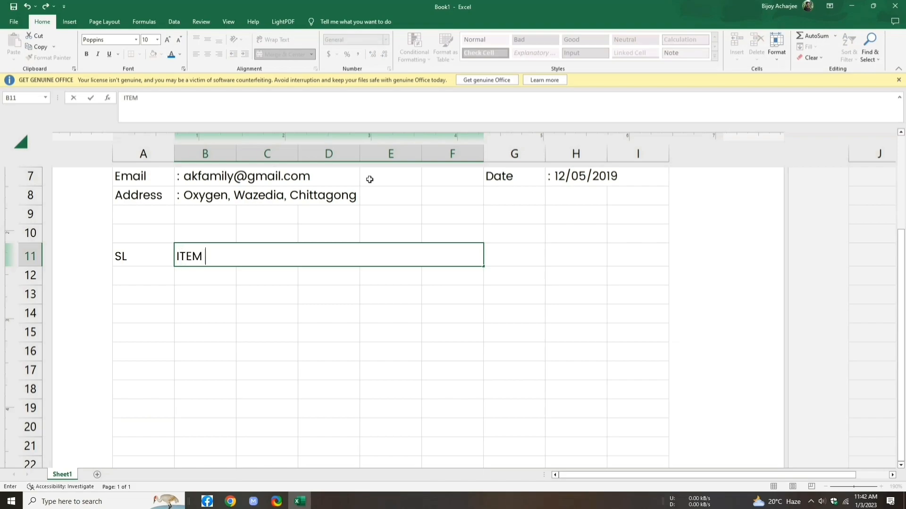
{"action": "type", "text": "DESCRI"}
{"action": "type", "text": "PTION"}
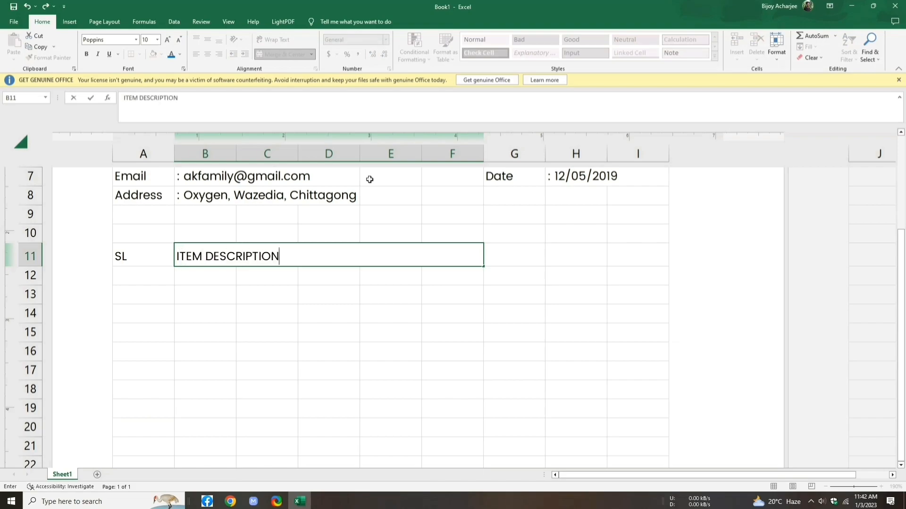
{"action": "key", "text": "Tab"}
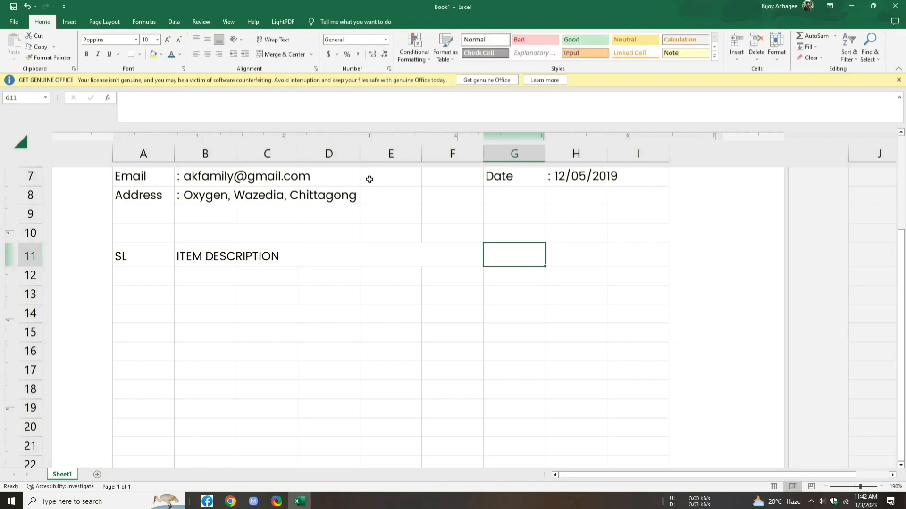
Step: Enter QUANTITY, RATE and AMOUNT headings in G11, H11 and I11
{"action": "type", "text": "QUANTITY"}
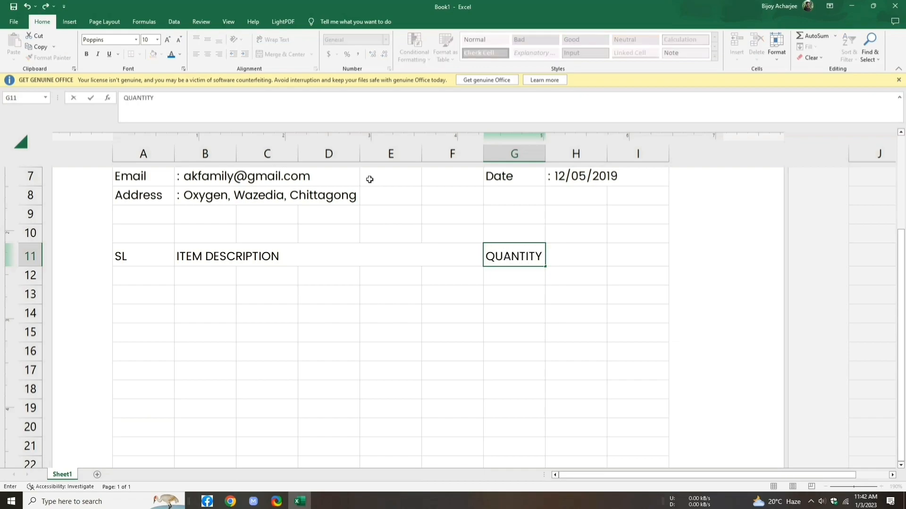
{"action": "key", "text": "Tab"}
{"action": "type", "text": "RAT"}
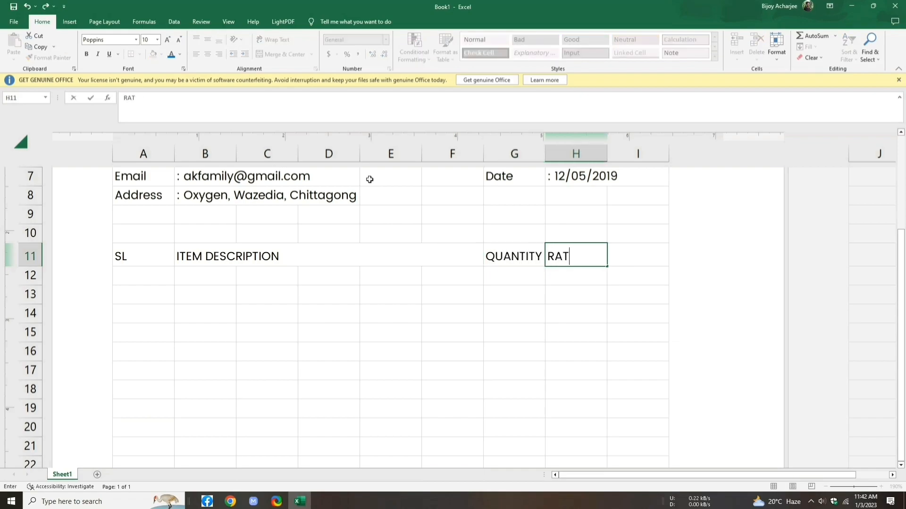
{"action": "type", "text": "E"}
{"action": "key", "text": "Tab"}
{"action": "type", "text": "AMOUNT"}
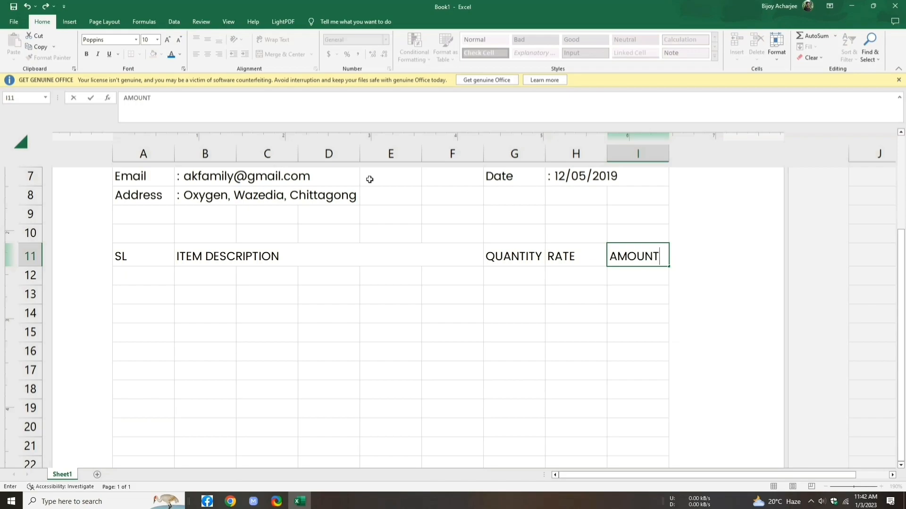
{"action": "left_click", "coordinate": [113, 251]}
{"action": "left_click_drag", "start_coordinate": [130, 253], "coordinate": [613, 256]}
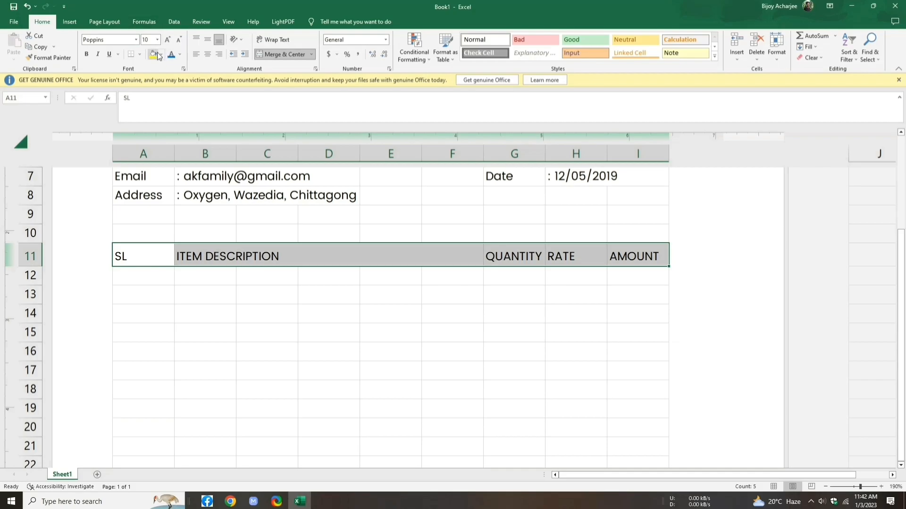
Step: Give the A11:I11 headings size 8 bold white text on blue fill, centred horizontally and vertically
{"action": "left_click", "coordinate": [179, 40]}
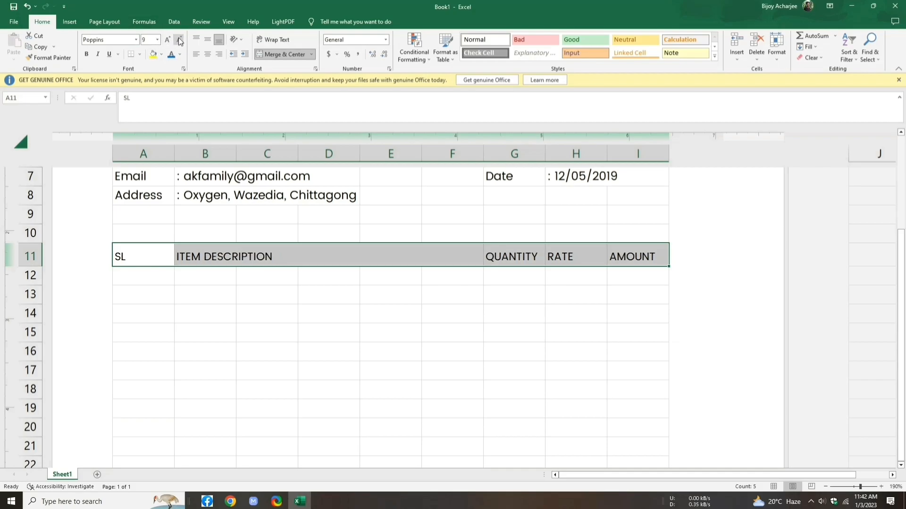
{"action": "left_click", "coordinate": [180, 41]}
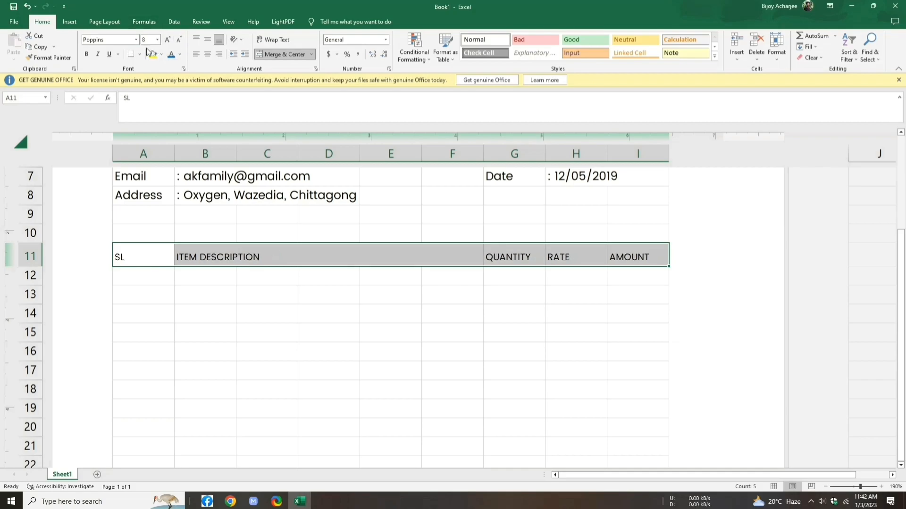
{"action": "left_click", "coordinate": [87, 55]}
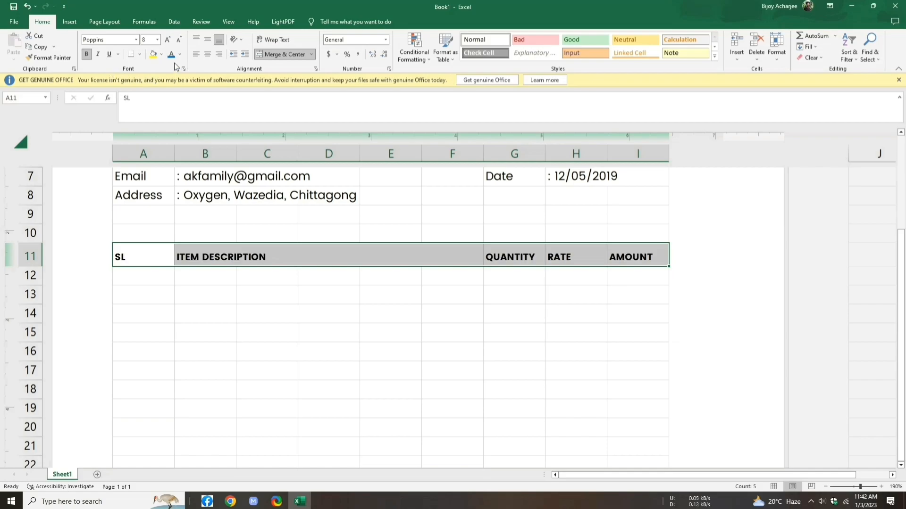
{"action": "left_click", "coordinate": [162, 54]}
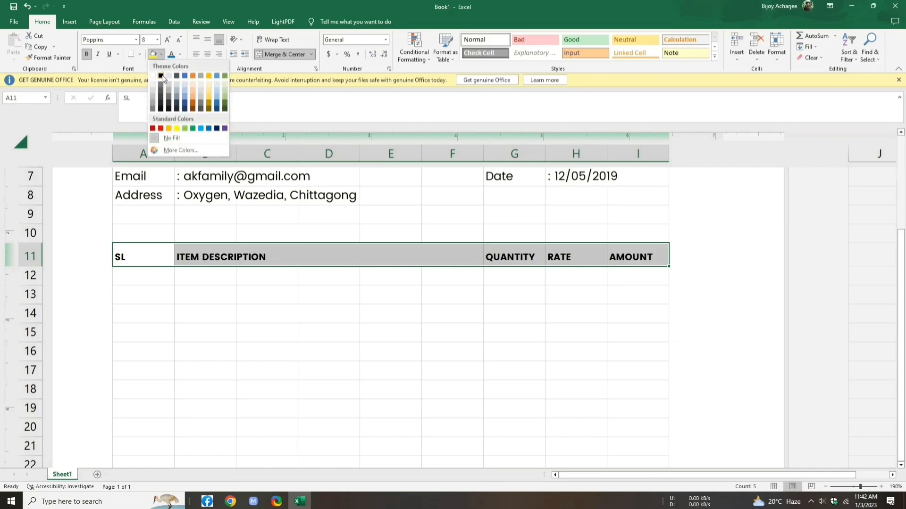
{"action": "left_click", "coordinate": [200, 128]}
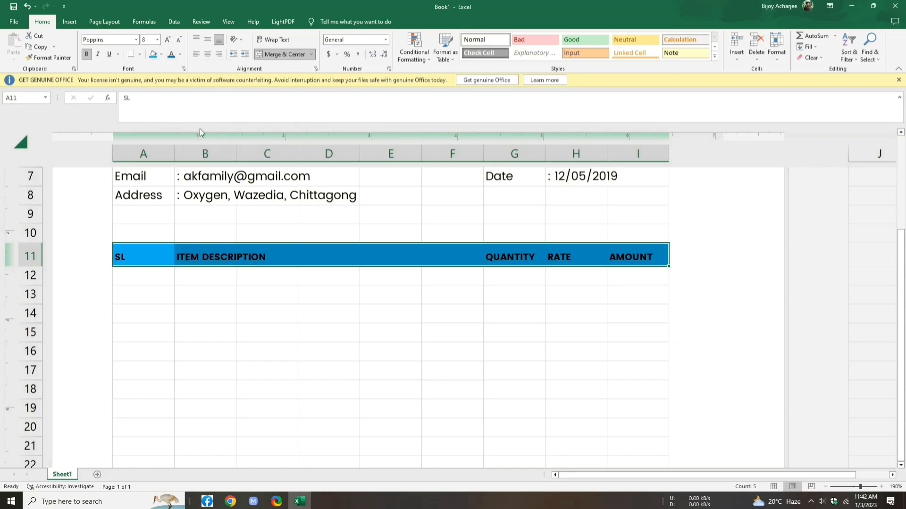
{"action": "left_click", "coordinate": [181, 55]}
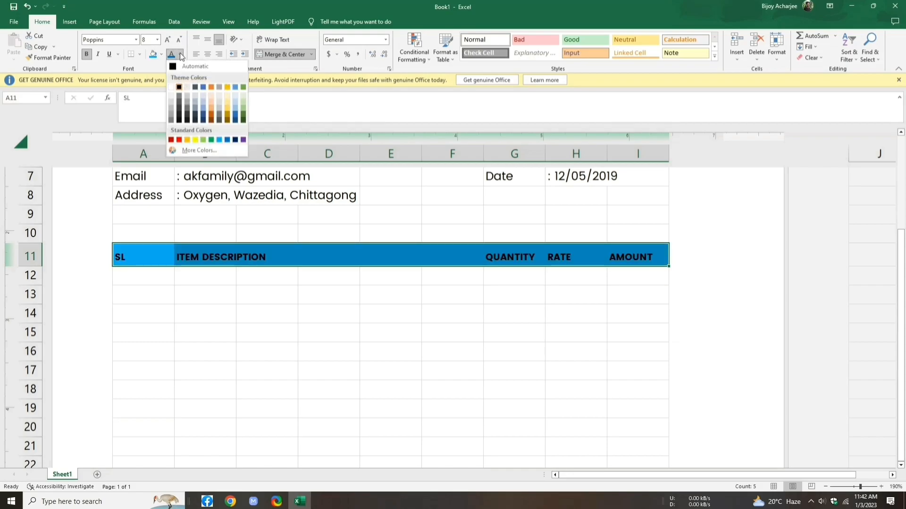
{"action": "left_click", "coordinate": [171, 87]}
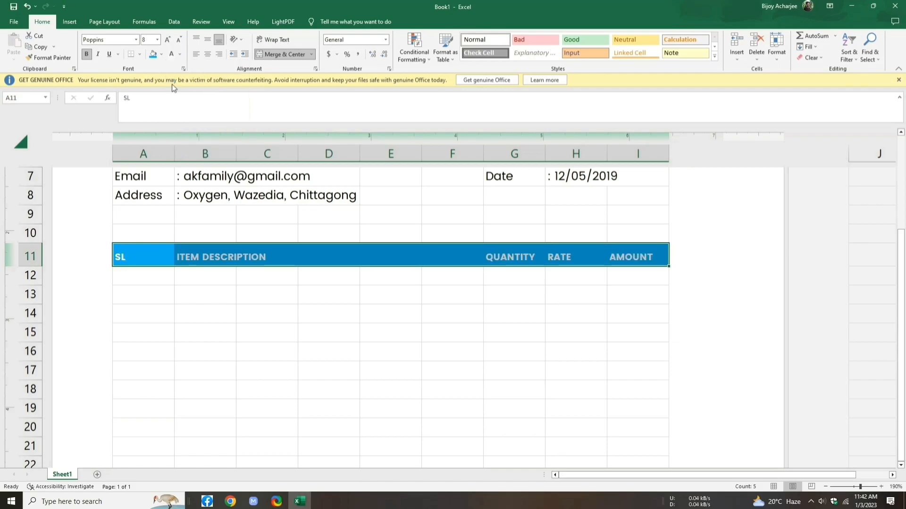
{"action": "left_click", "coordinate": [208, 54]}
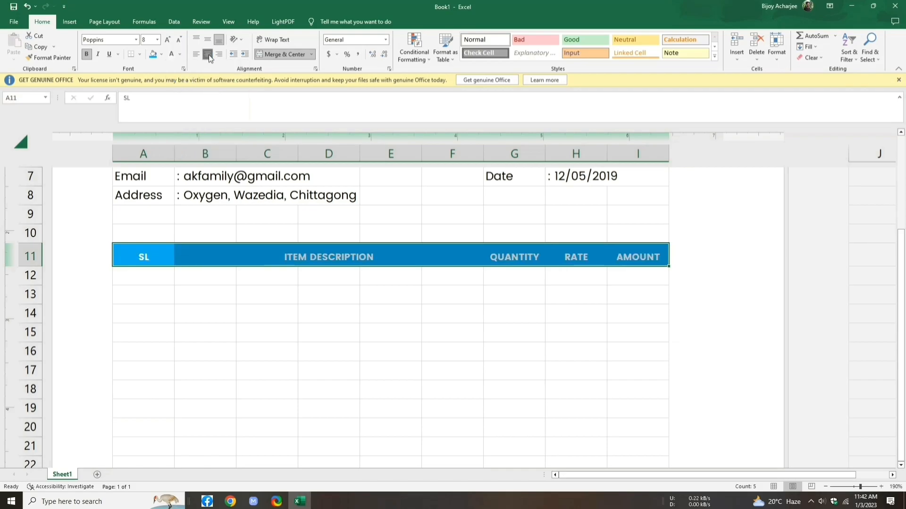
{"action": "left_click", "coordinate": [207, 41]}
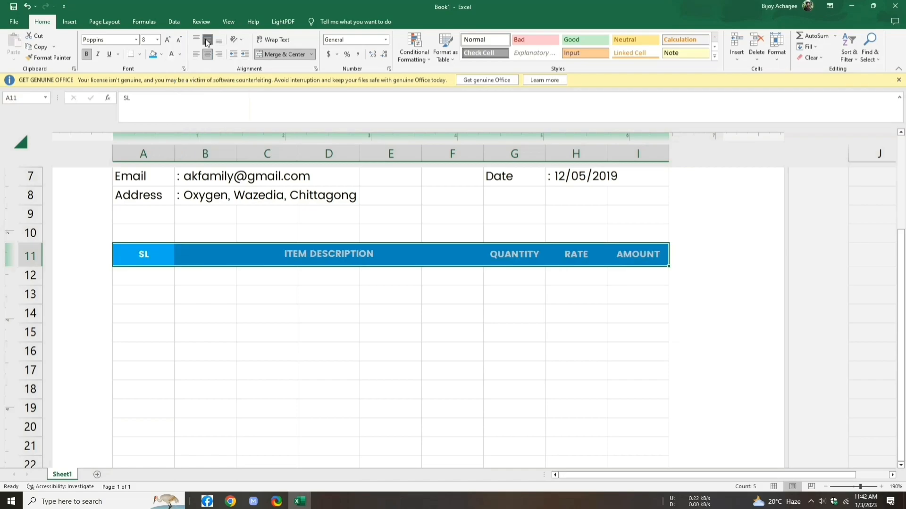
{"action": "left_click", "coordinate": [161, 277]}
{"action": "scroll", "coordinate": [193, 262], "scroll_direction": "down", "scroll_amount": 1}
{"action": "left_click", "coordinate": [193, 262]}
Step: Merge Across B12:F22 so each item row's description spans columns B to F, then zoom out
{"action": "left_click_drag", "start_coordinate": [193, 262], "coordinate": [451, 453]}
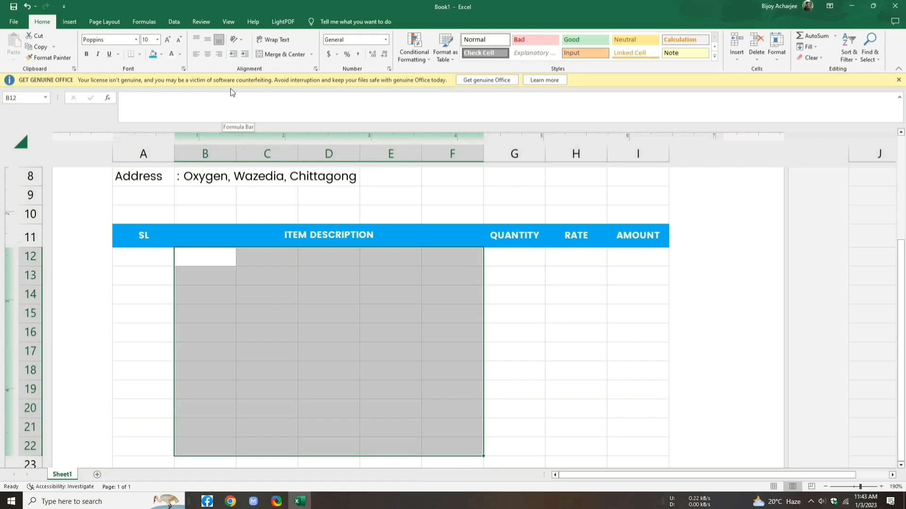
{"action": "left_click", "coordinate": [312, 54]}
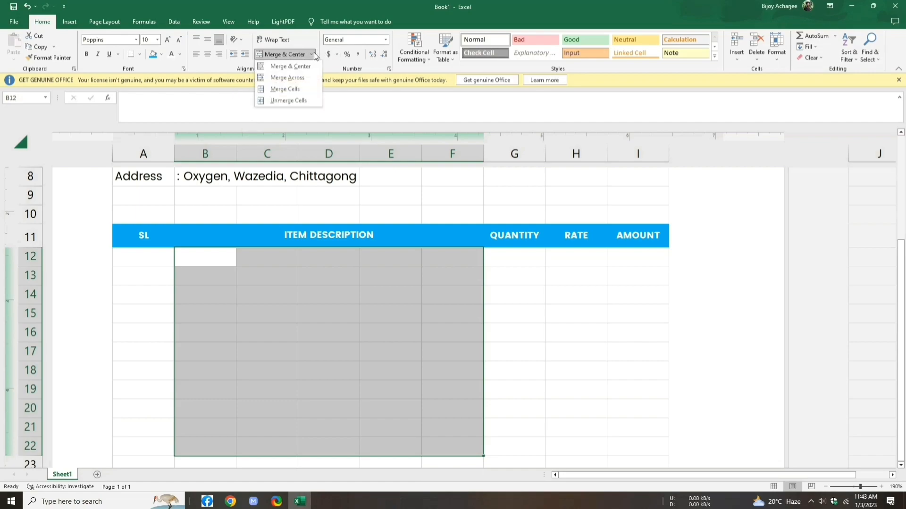
{"action": "left_click", "coordinate": [302, 77]}
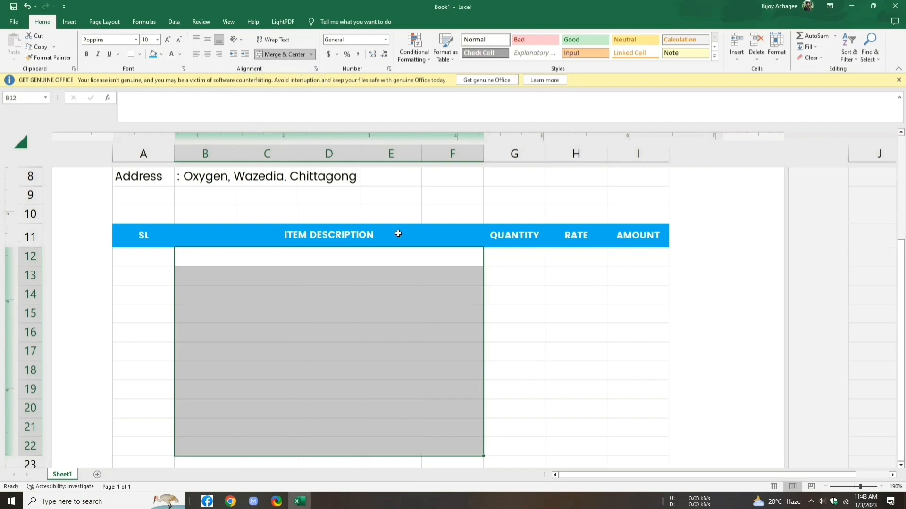
{"action": "scroll", "coordinate": [752, 278], "scroll_direction": "down", "scroll_amount": 1}
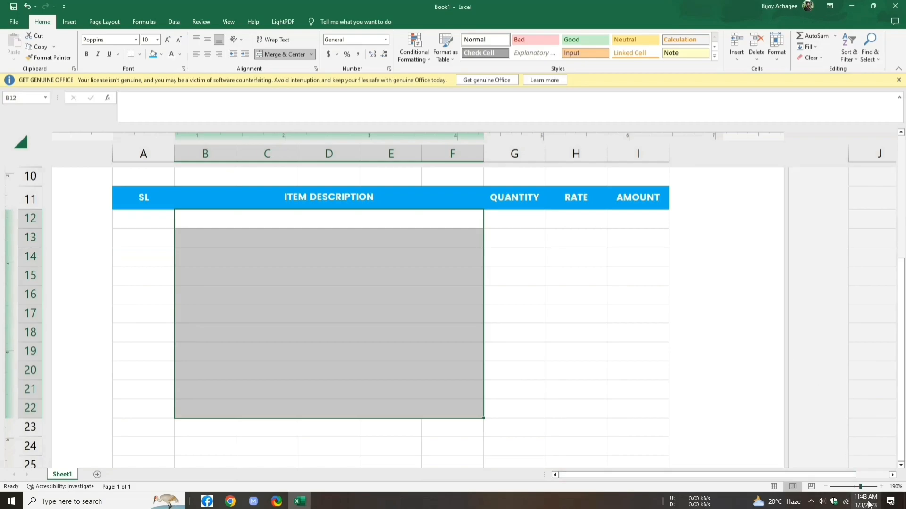
{"action": "left_click_drag", "start_coordinate": [859, 487], "coordinate": [857, 487]}
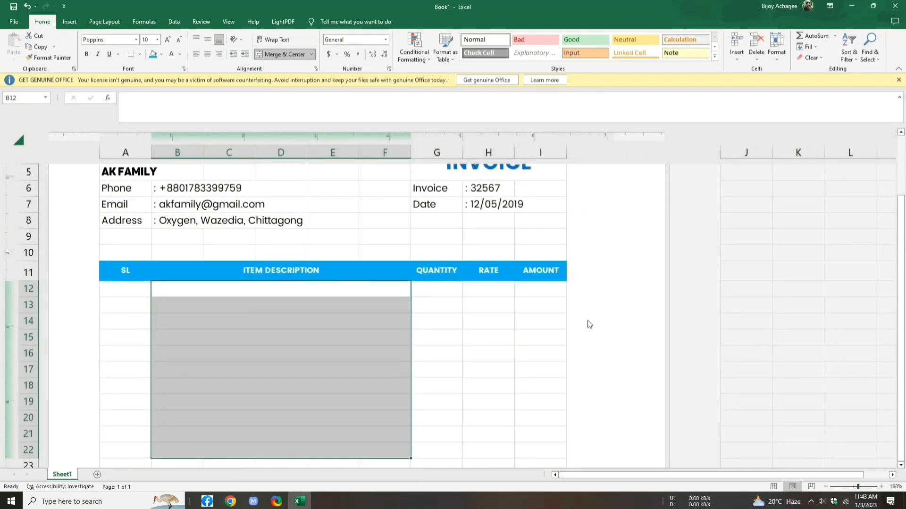
{"action": "left_click", "coordinate": [534, 323]}
{"action": "scroll", "coordinate": [532, 326], "scroll_direction": "down", "scroll_amount": 2}
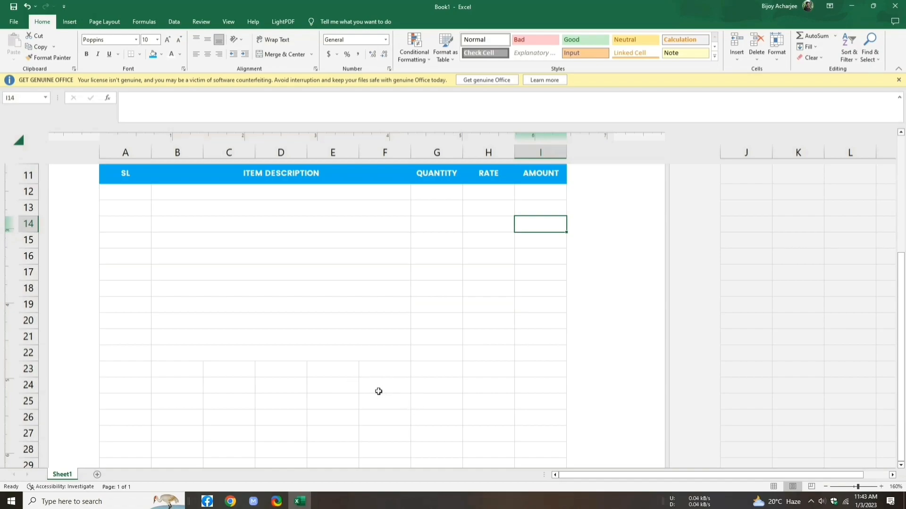
{"action": "left_click_drag", "start_coordinate": [374, 387], "coordinate": [437, 428]}
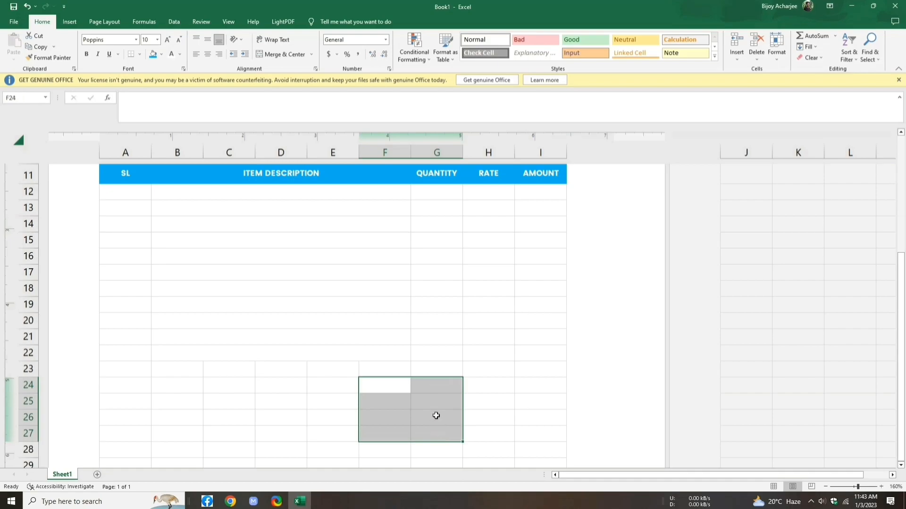
Step: Merge F:G across rows 24–27 and enter Subtotal, Discount, Paid and Due labels
{"action": "left_click", "coordinate": [312, 54]}
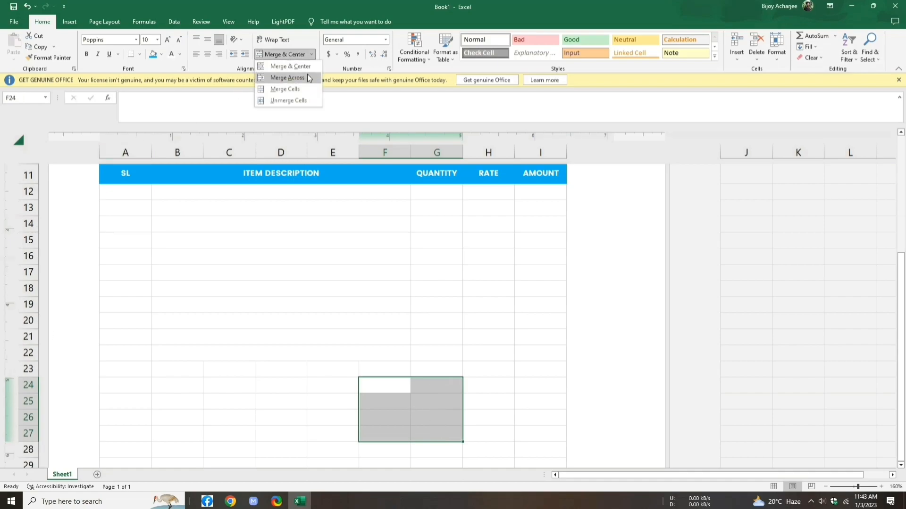
{"action": "left_click", "coordinate": [308, 76]}
{"action": "left_click", "coordinate": [395, 383]}
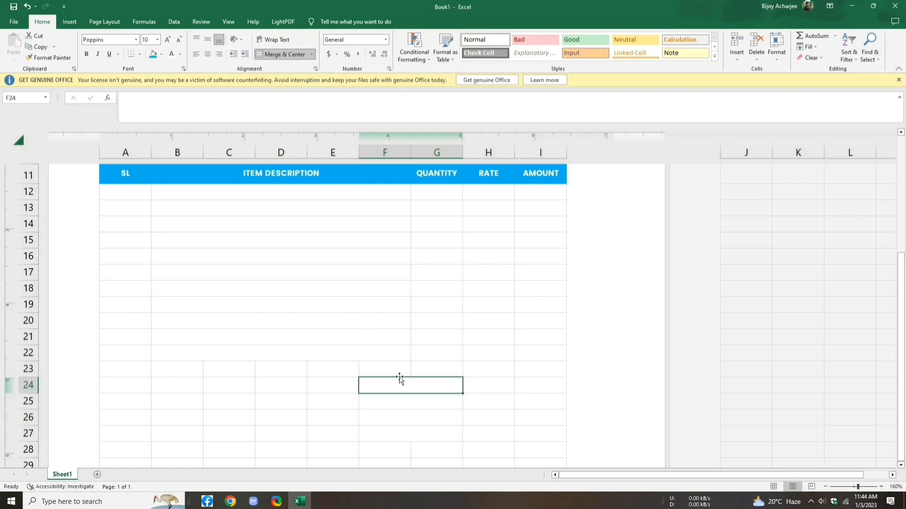
{"action": "type", "text": "Subtotal :"}
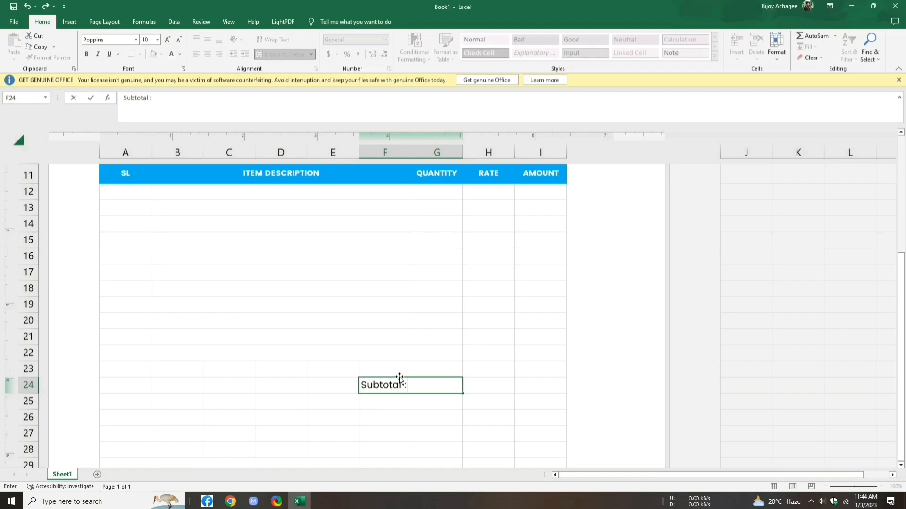
{"action": "key", "text": "Return"}
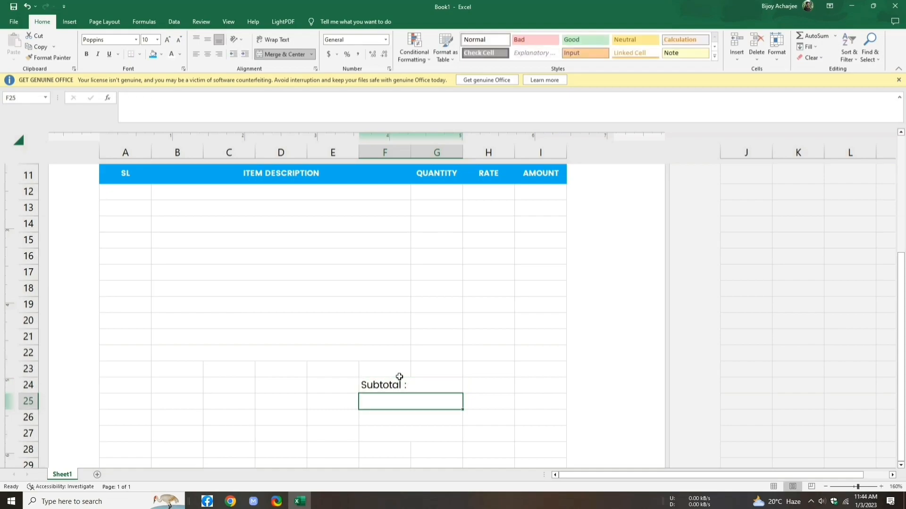
{"action": "type", "text": "Discount :"}
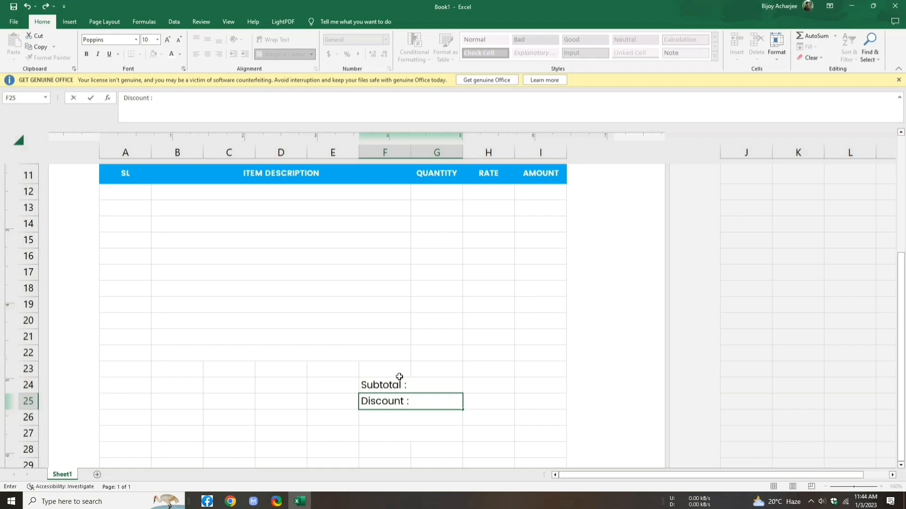
{"action": "key", "text": "Return"}
{"action": "type", "text": "Paid :"}
{"action": "key", "text": "Return"}
{"action": "type", "text": "Due :"}
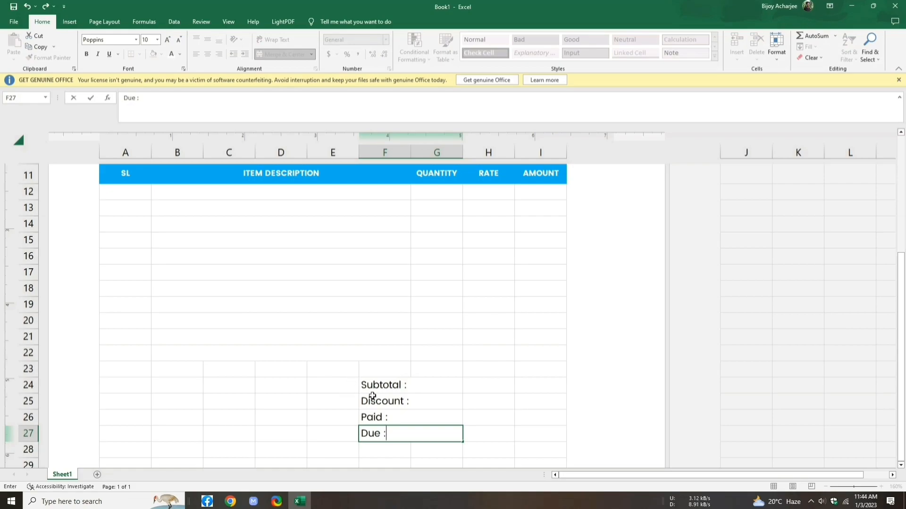
Step: Right-align and vertically centre the four totals labels in F24:G27
{"action": "left_click_drag", "start_coordinate": [367, 383], "coordinate": [423, 427]}
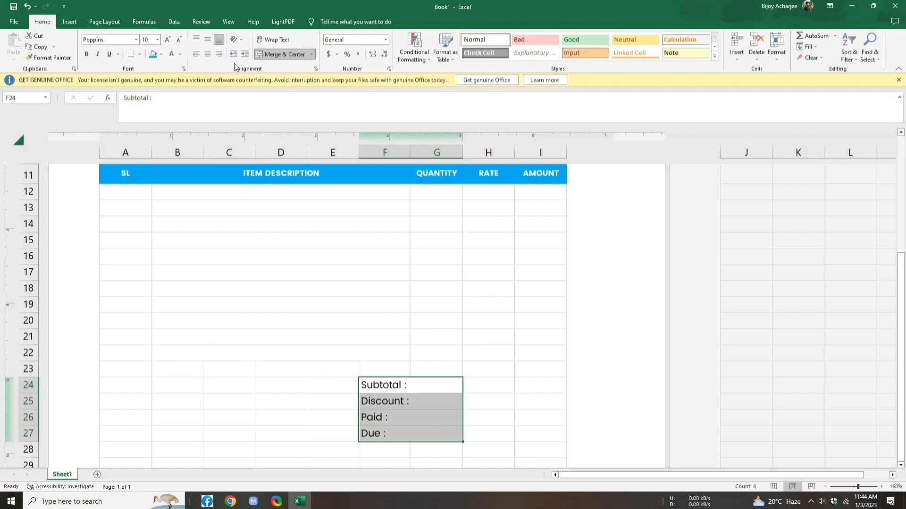
{"action": "left_click", "coordinate": [208, 41]}
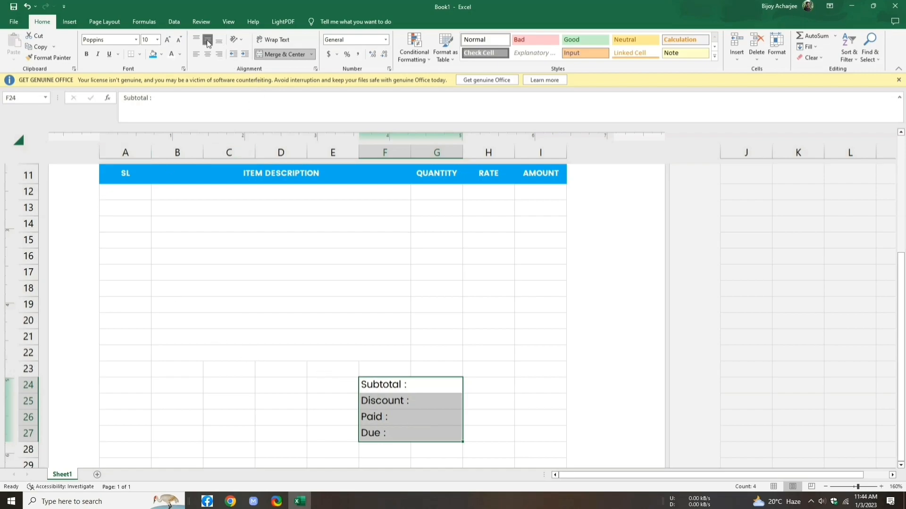
{"action": "left_click", "coordinate": [218, 54]}
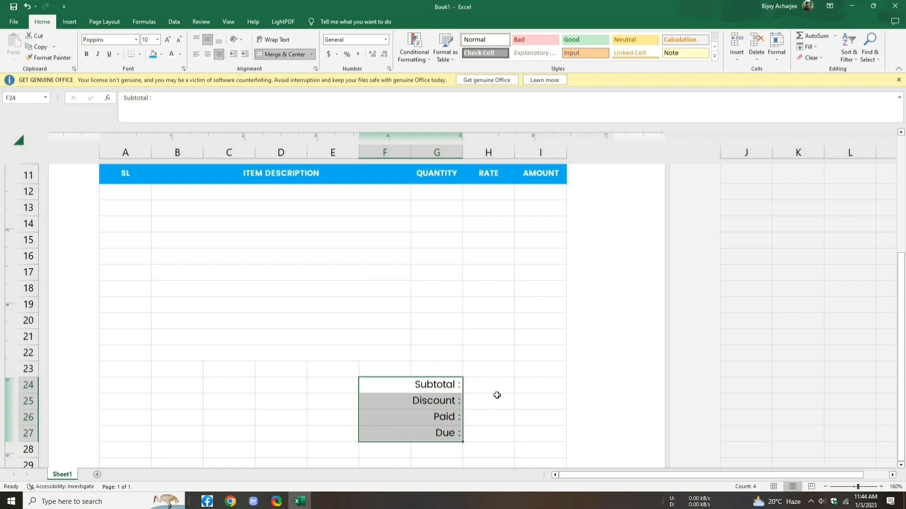
Step: Merge Across H24:I27 to create the value cells for each totals row
{"action": "left_click_drag", "start_coordinate": [472, 382], "coordinate": [518, 428]}
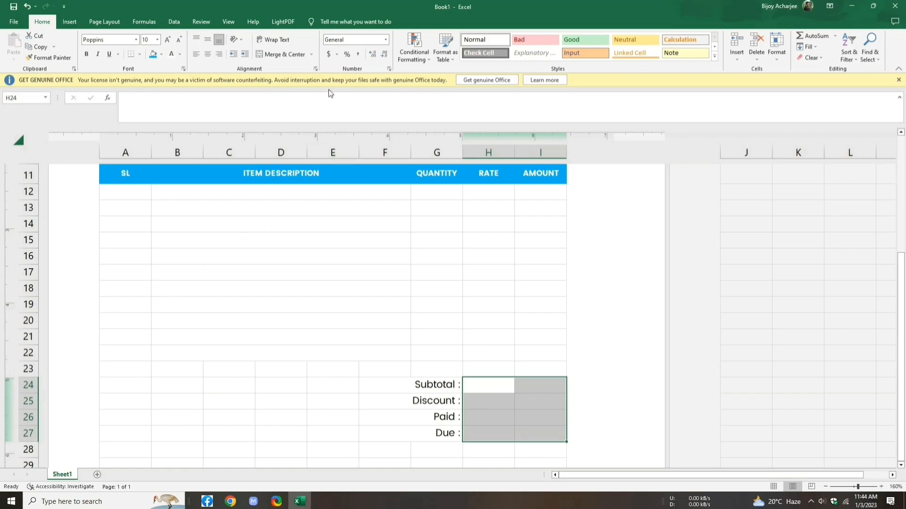
{"action": "left_click", "coordinate": [311, 54]}
{"action": "left_click", "coordinate": [310, 75]}
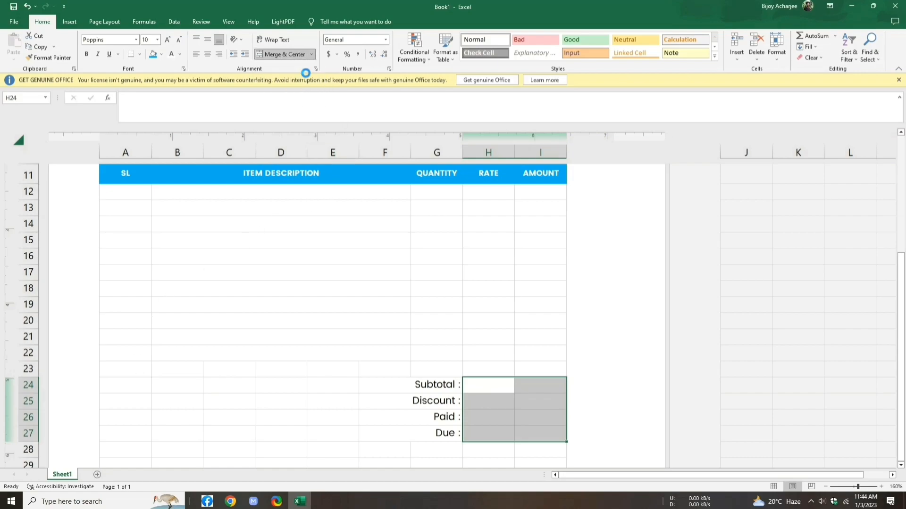
{"action": "left_click", "coordinate": [281, 408]}
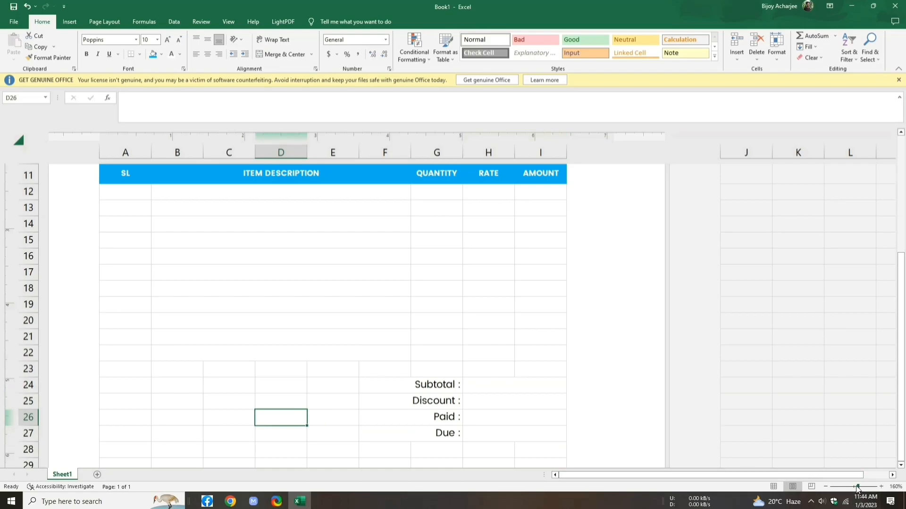
Step: Zoom to 130%, scroll below the totals block and select A28:C28 for merging
{"action": "left_click_drag", "start_coordinate": [857, 489], "coordinate": [855, 489]}
{"action": "scroll", "coordinate": [486, 343], "scroll_direction": "down", "scroll_amount": 3}
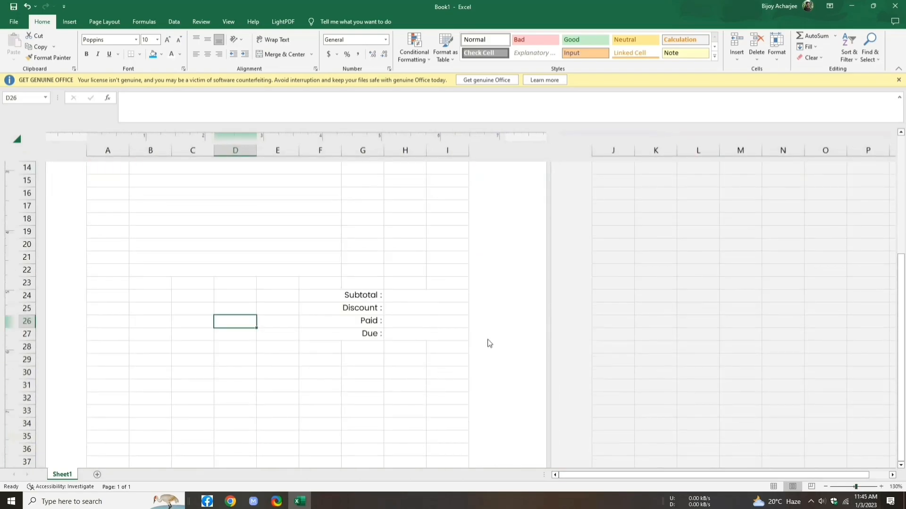
{"action": "scroll", "coordinate": [488, 344], "scroll_direction": "down", "scroll_amount": 1}
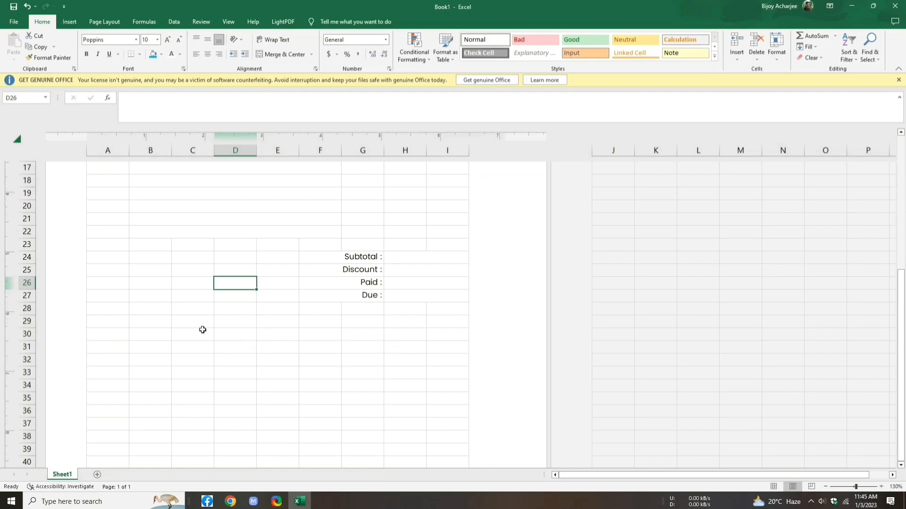
{"action": "left_click", "coordinate": [104, 312]}
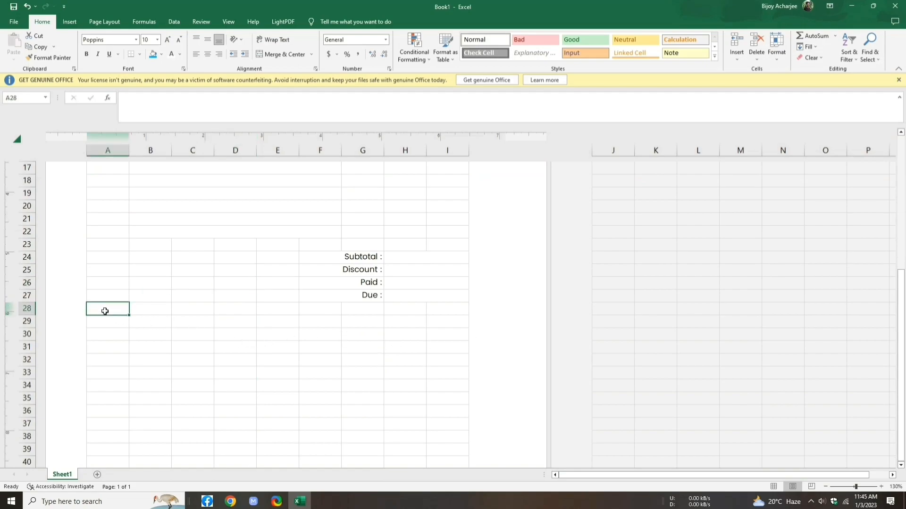
{"action": "left_click_drag", "start_coordinate": [106, 310], "coordinate": [189, 308]}
{"action": "left_click", "coordinate": [311, 55]}
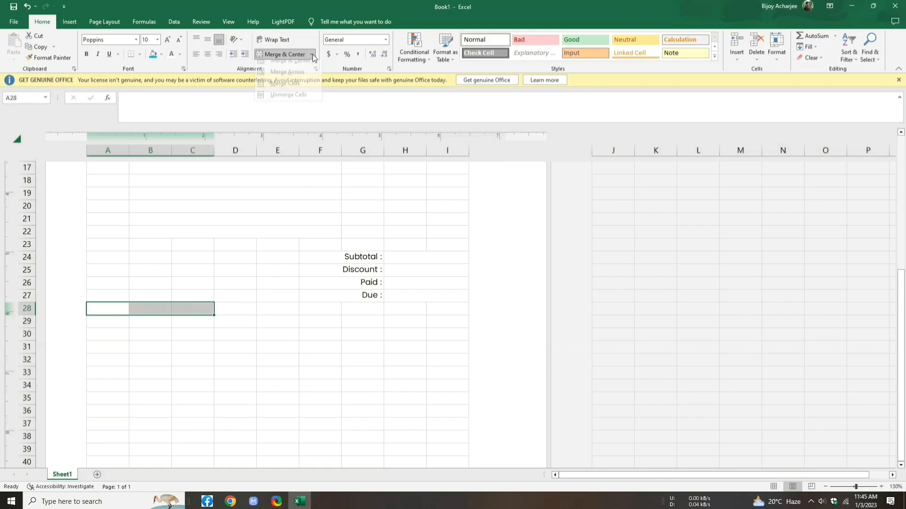
Step: Merge A28:C28 and enter the heading 'Payment Method'
{"action": "left_click", "coordinate": [311, 67]}
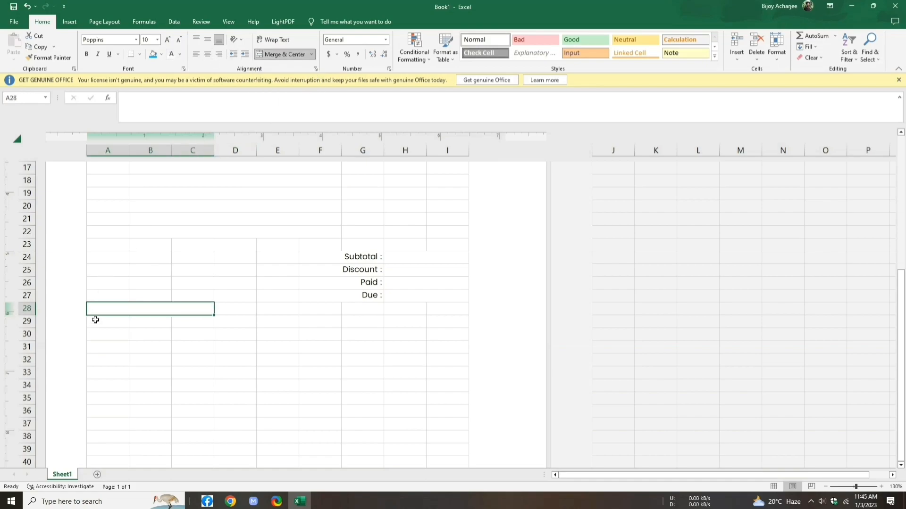
{"action": "type", "text": "Payment"}
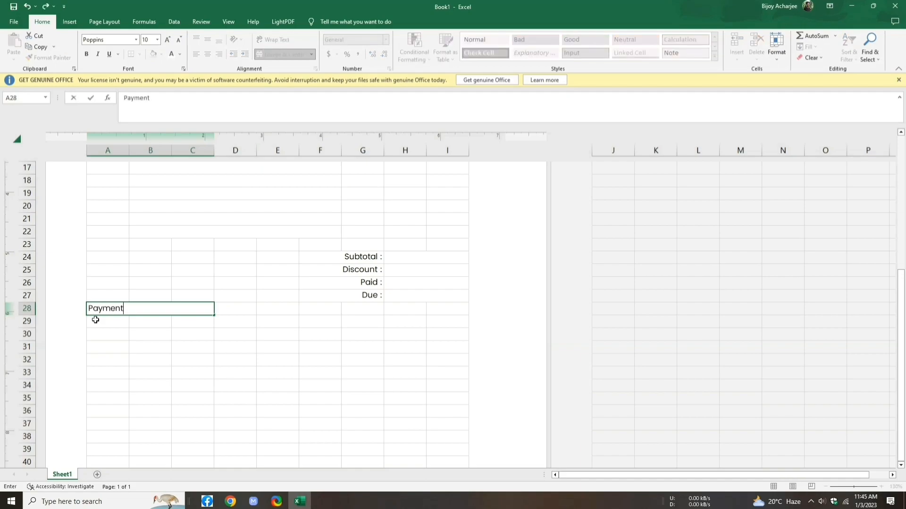
{"action": "type", "text": " Method"}
{"action": "left_click_drag", "start_coordinate": [161, 309], "coordinate": [86, 311]}
{"action": "left_click", "coordinate": [146, 322]}
Step: Make the Payment Method heading bold, size 11 and light blue
{"action": "left_click", "coordinate": [166, 309]}
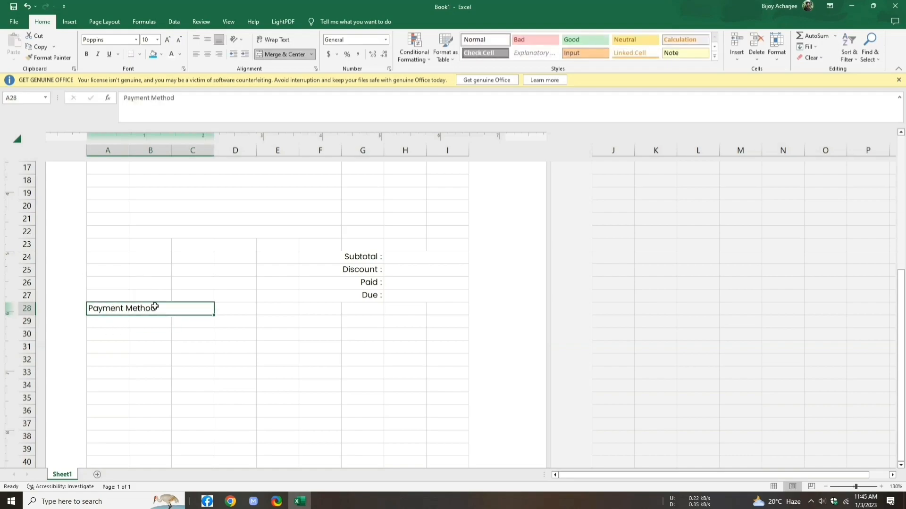
{"action": "double_click", "coordinate": [160, 309]}
{"action": "left_click_drag", "start_coordinate": [159, 309], "coordinate": [87, 311]}
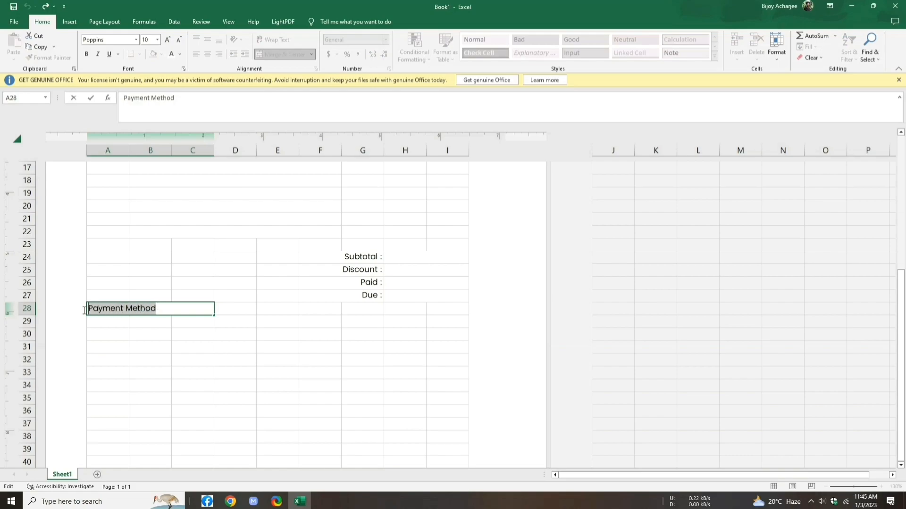
{"action": "left_click", "coordinate": [168, 40]}
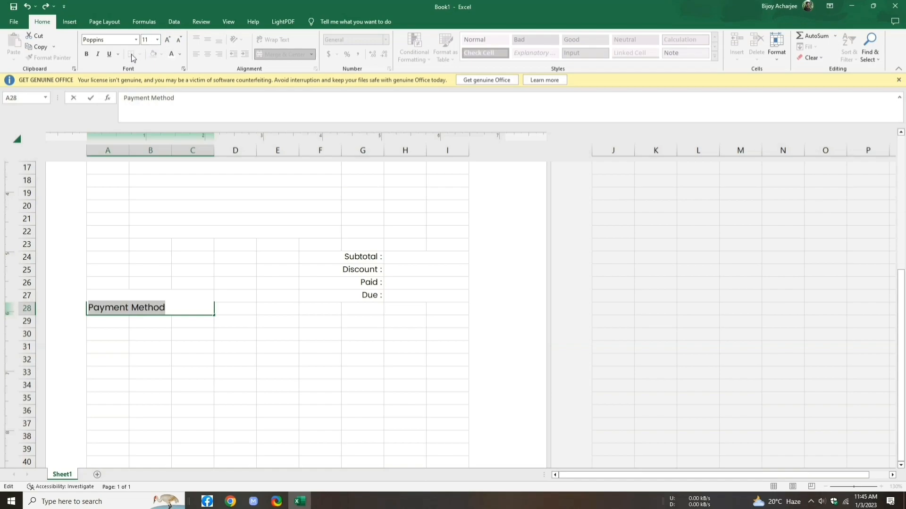
{"action": "left_click", "coordinate": [87, 55]}
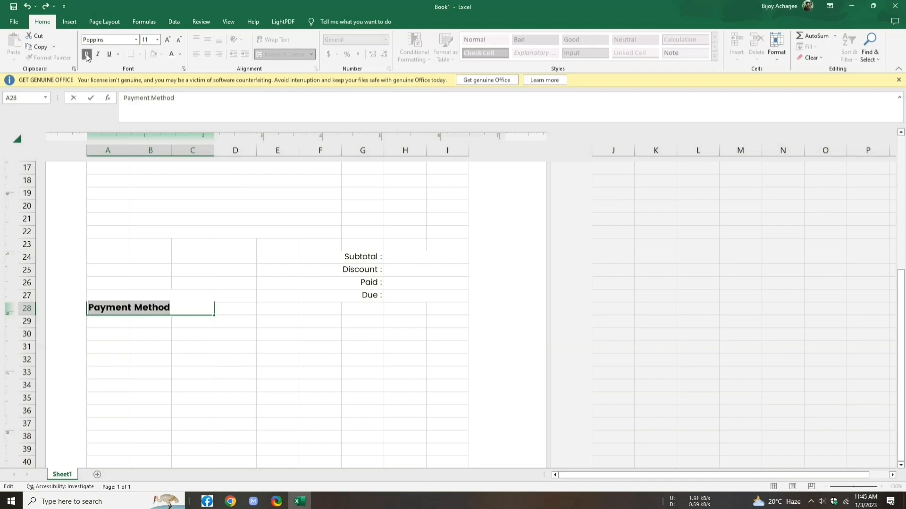
{"action": "left_click", "coordinate": [182, 58]}
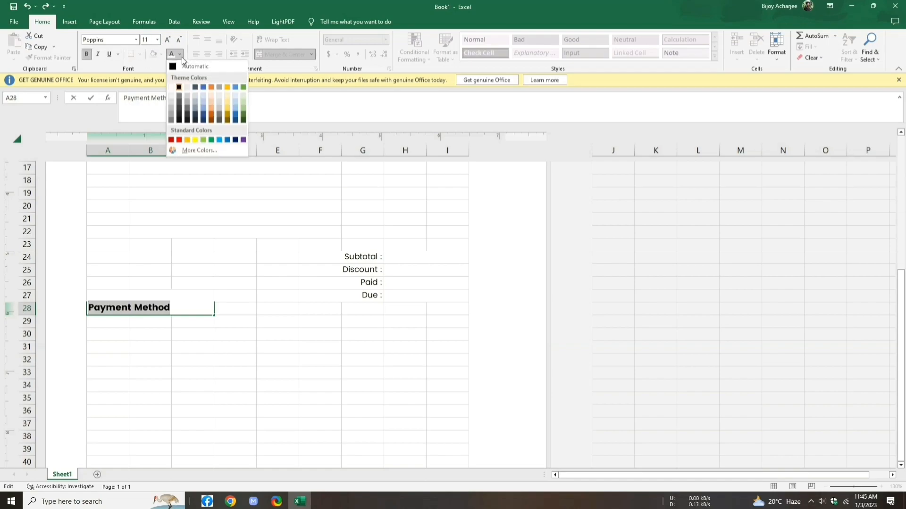
{"action": "left_click", "coordinate": [220, 140]}
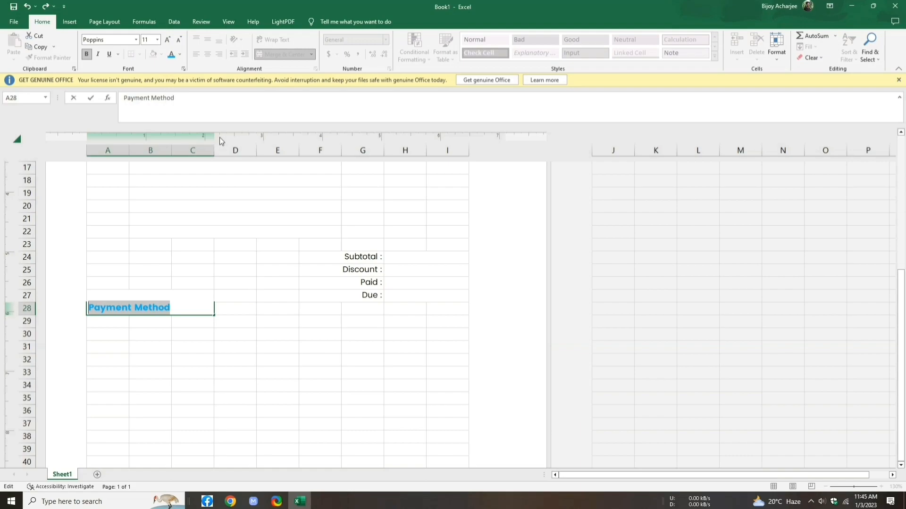
{"action": "left_click", "coordinate": [110, 327]}
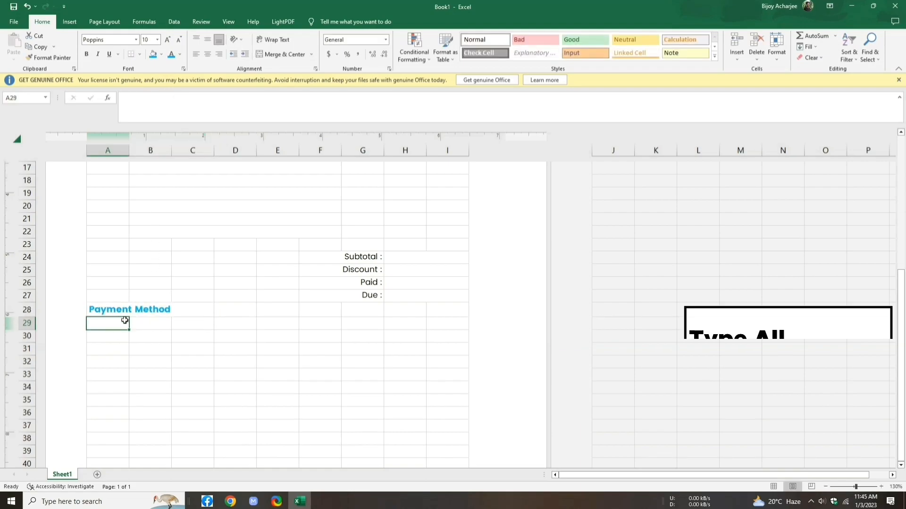
Step: Enter Bank, Bkash and Nagad in cells A29, A30 and A31
{"action": "type", "text": "Bank"}
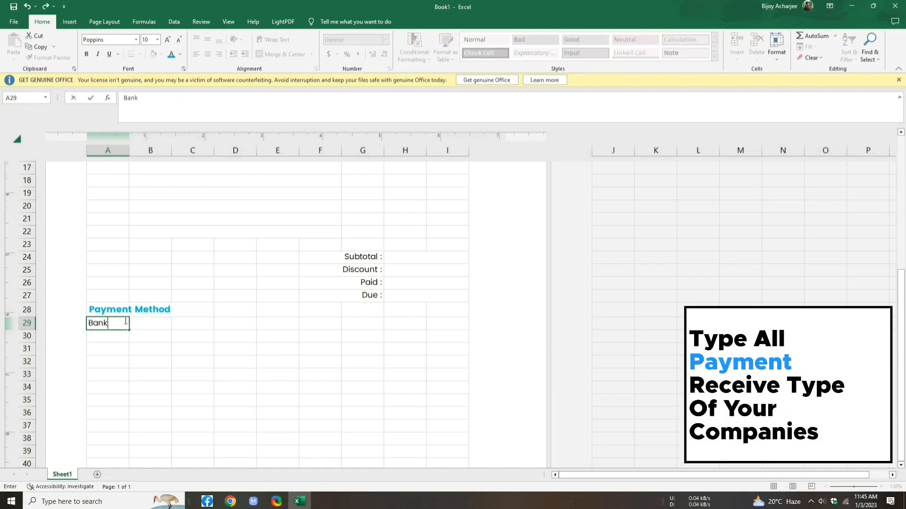
{"action": "key", "text": "Return"}
{"action": "type", "text": "Bkash"}
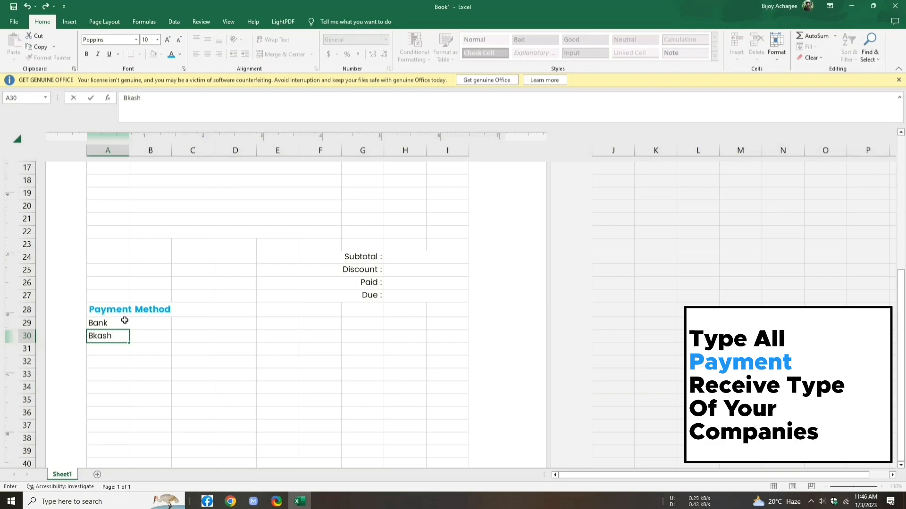
{"action": "key", "text": "Return"}
{"action": "type", "text": "Nagad"}
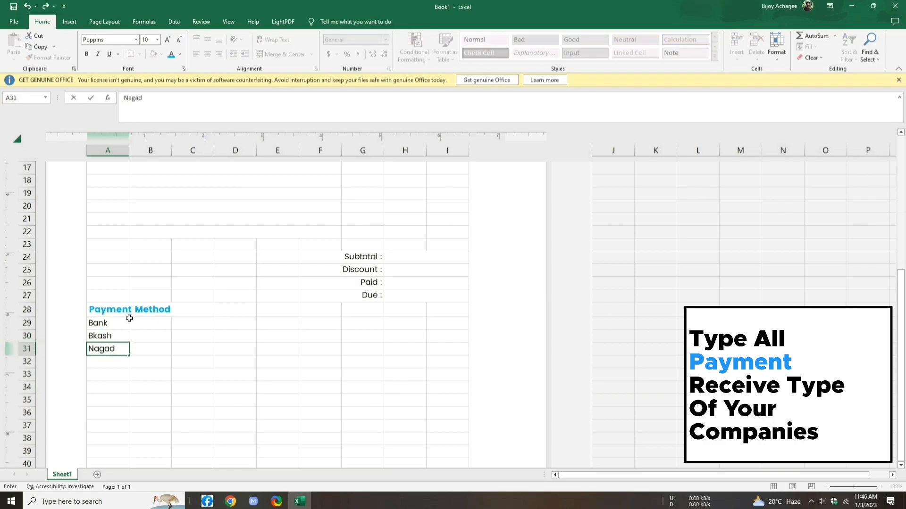
Step: Merge B29:D31 across each row and enter the bank account number beside Bank
{"action": "left_click", "coordinate": [144, 325]}
{"action": "left_click_drag", "start_coordinate": [145, 325], "coordinate": [243, 344]}
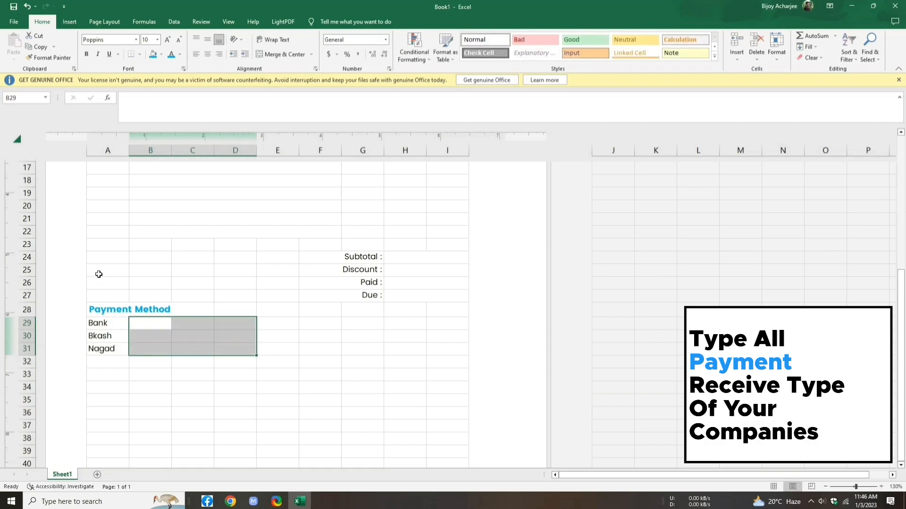
{"action": "left_click", "coordinate": [311, 55]}
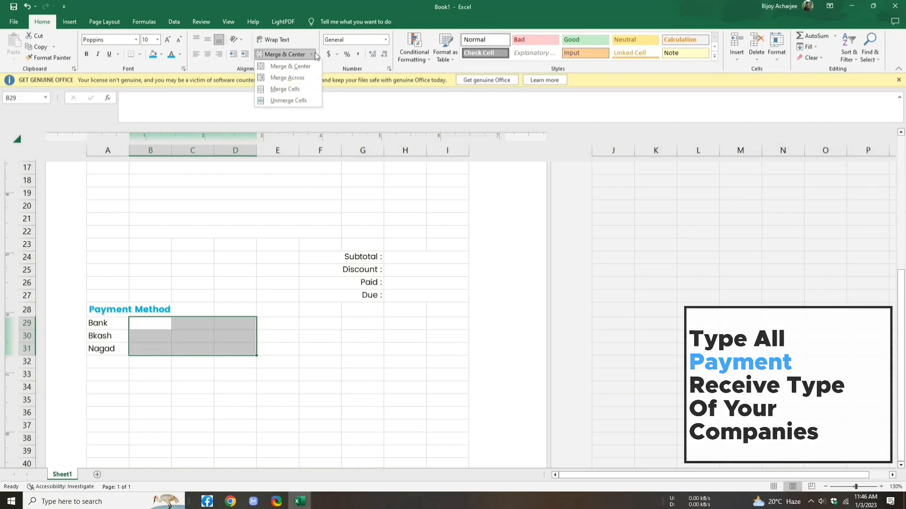
{"action": "left_click", "coordinate": [306, 79]}
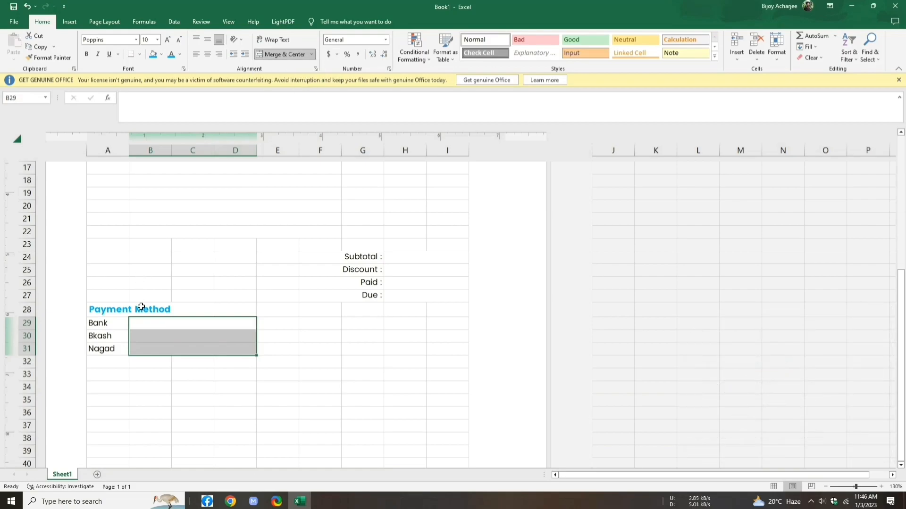
{"action": "left_click", "coordinate": [143, 325]}
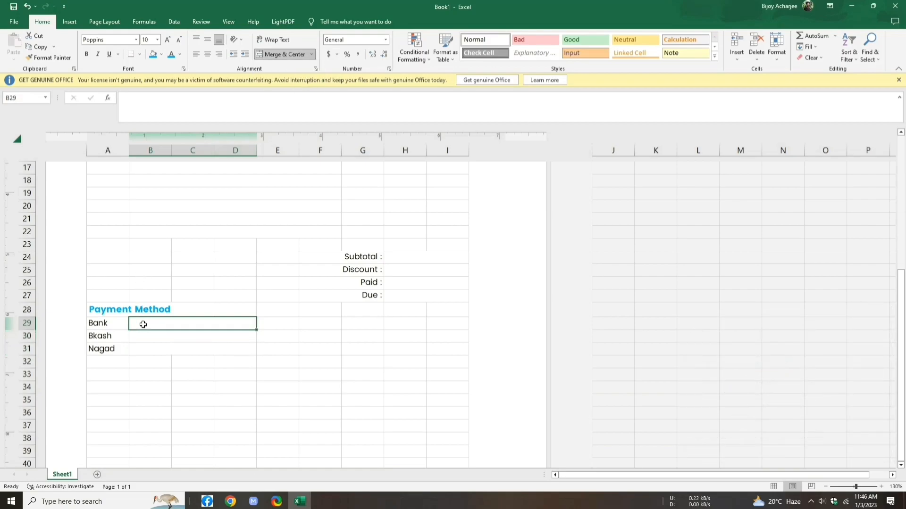
{"action": "type", "text": ":"}
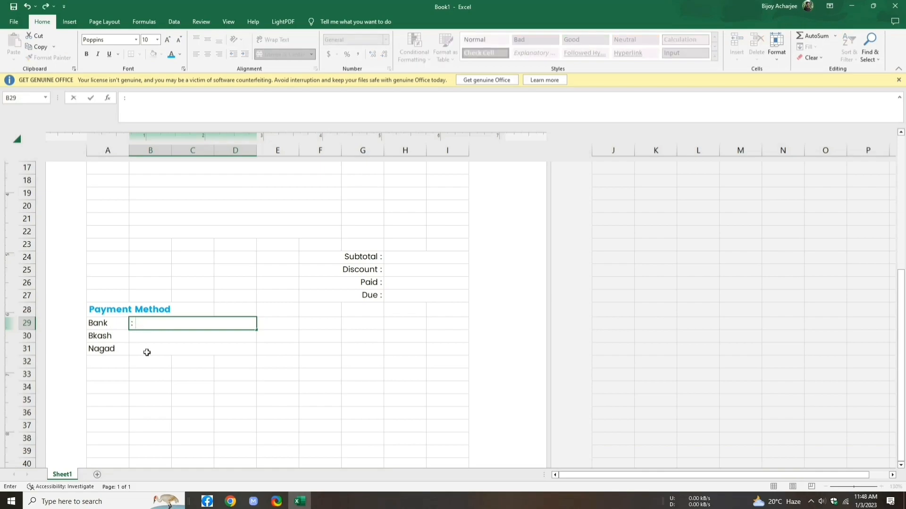
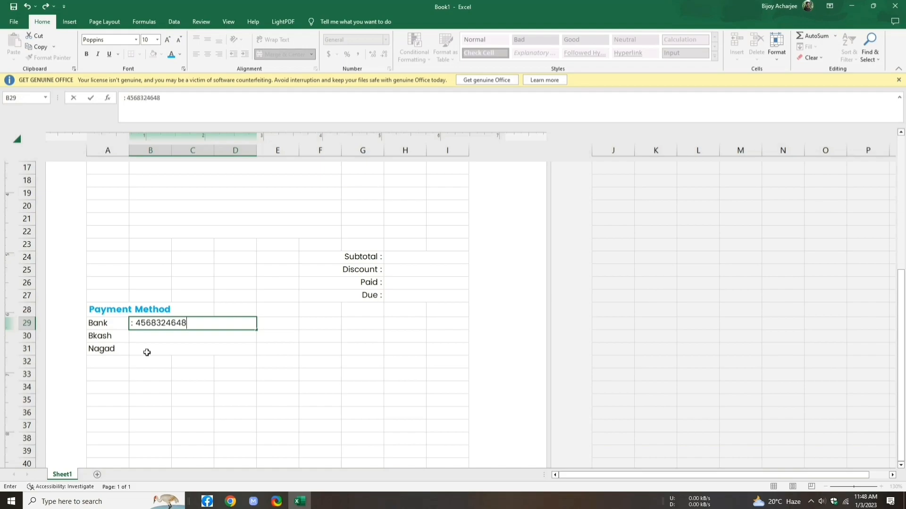
{"action": "key", "text": "Return"}
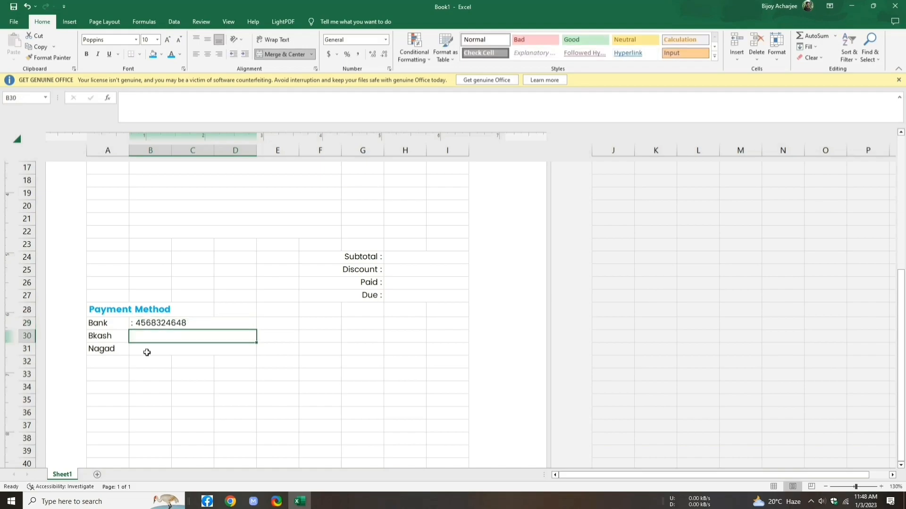
Step: Format B30 as Text, enter the mobile number and fill it down beside Nagad
{"action": "left_click", "coordinate": [386, 44]}
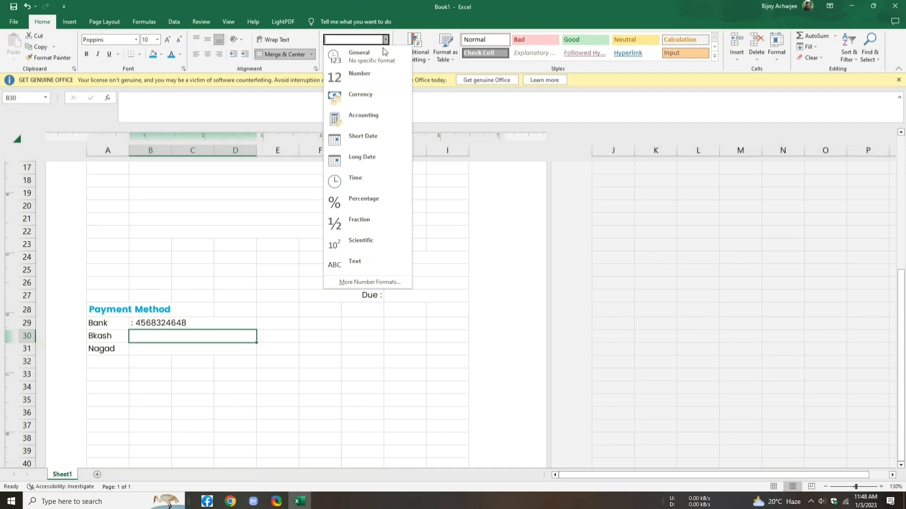
{"action": "left_click", "coordinate": [370, 267]}
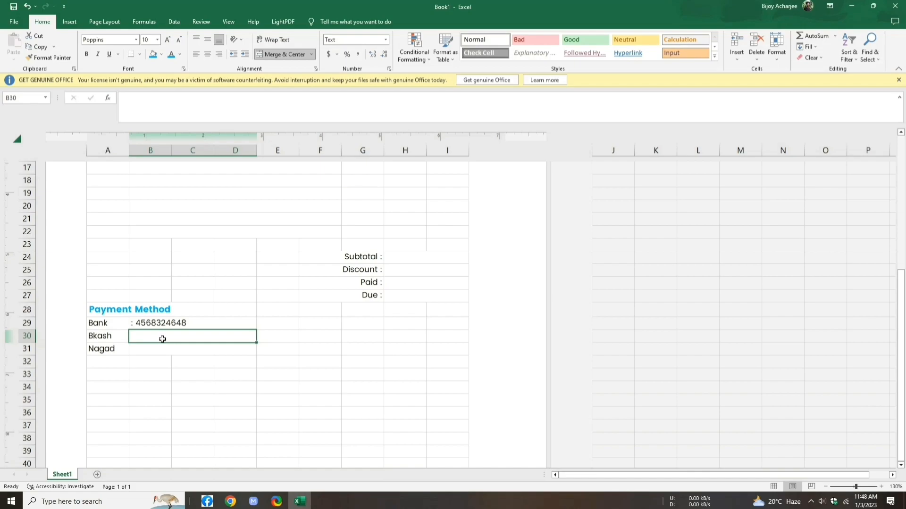
{"action": "type", "text": ":"}
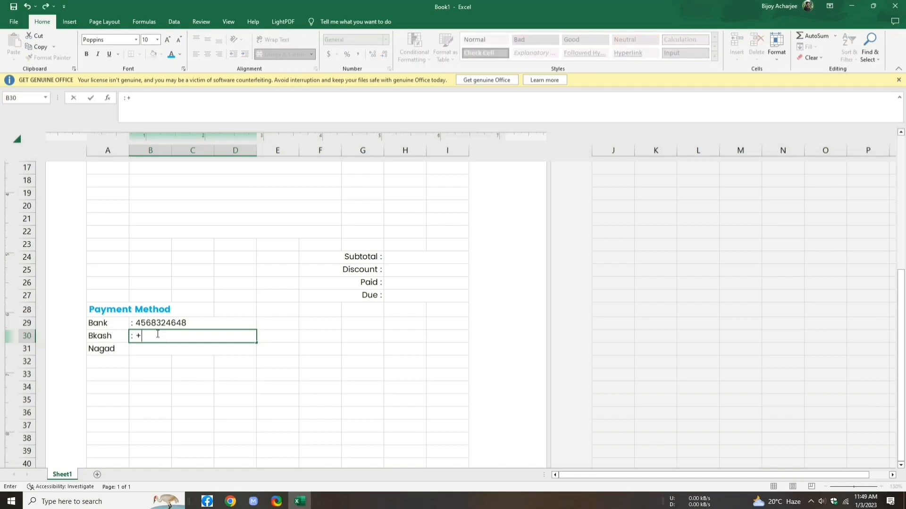
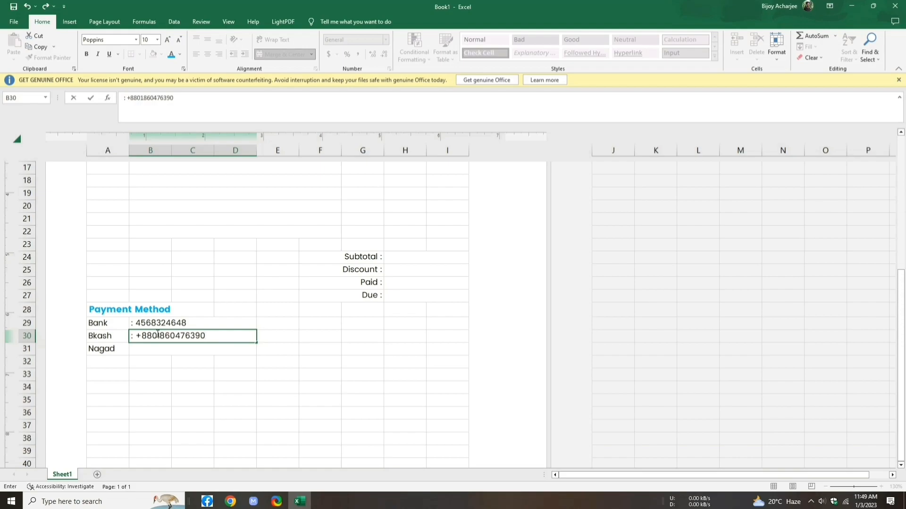
{"action": "left_click_drag", "start_coordinate": [256, 343], "coordinate": [259, 353]}
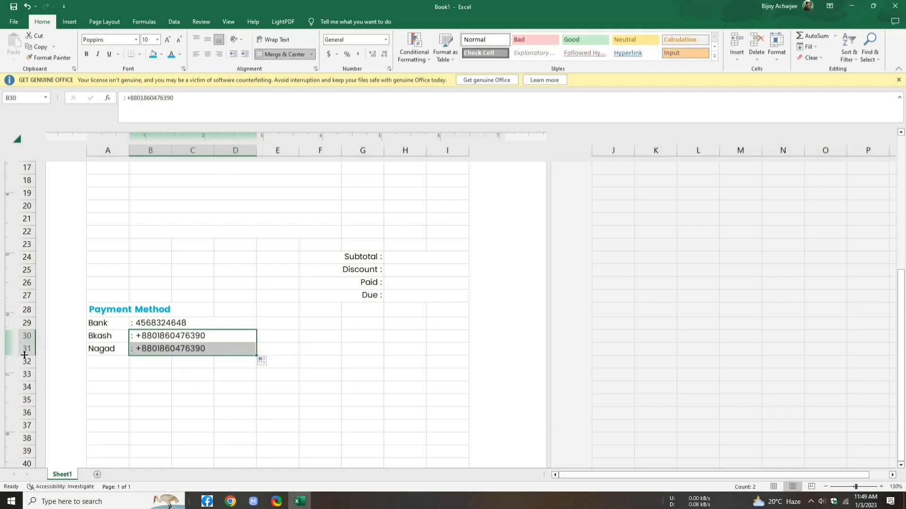
{"action": "left_click", "coordinate": [114, 378]}
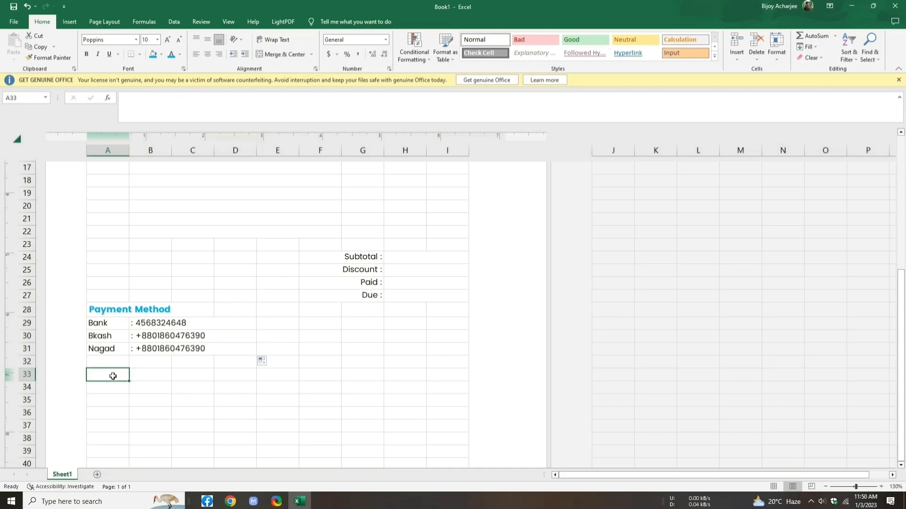
Step: Merge A33:C33 and type the heading 'Terms & Conditions'
{"action": "left_click_drag", "start_coordinate": [130, 380], "coordinate": [213, 379]}
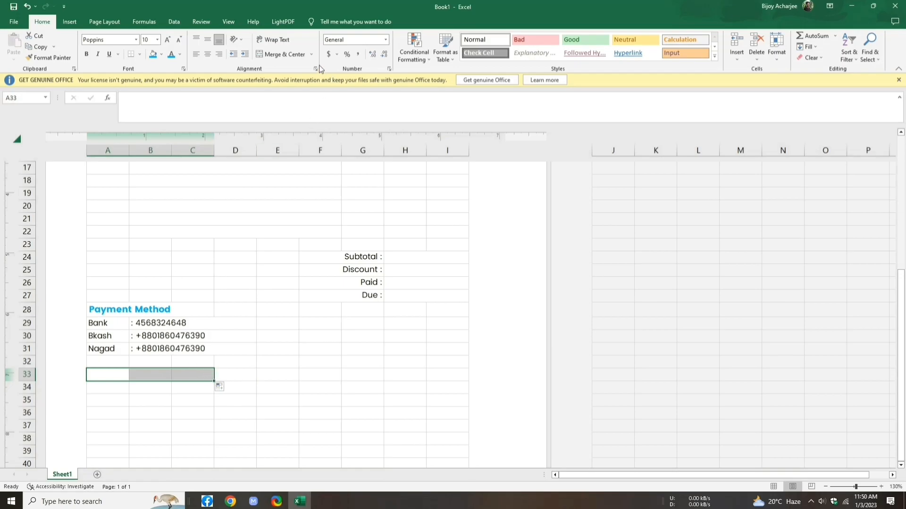
{"action": "left_click", "coordinate": [312, 55]}
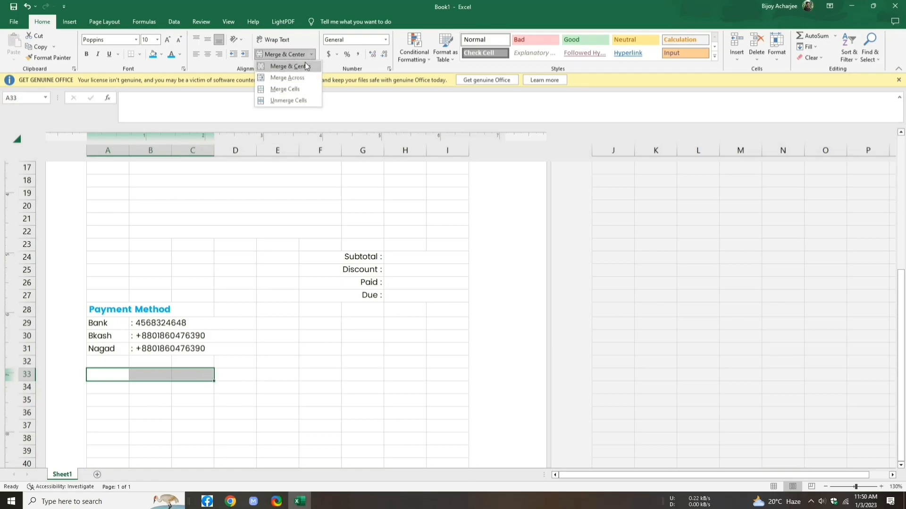
{"action": "left_click", "coordinate": [302, 76]}
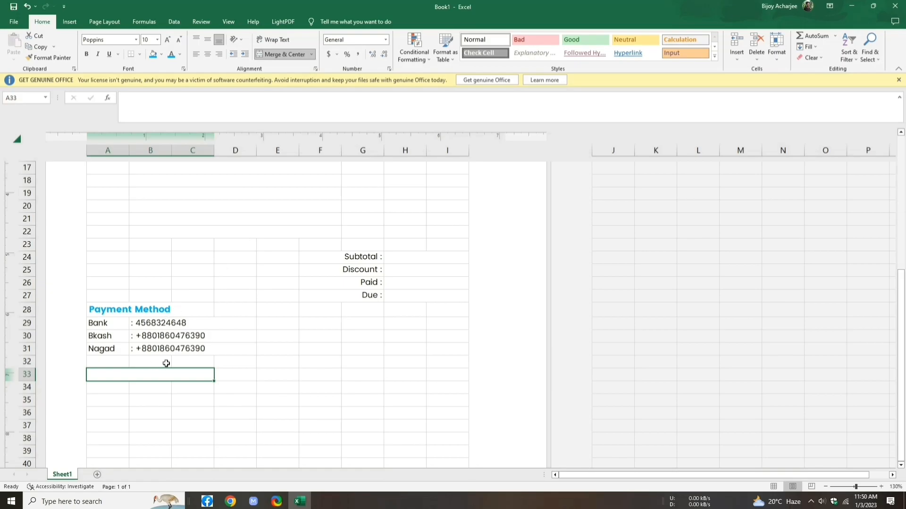
{"action": "type", "text": "Terms"}
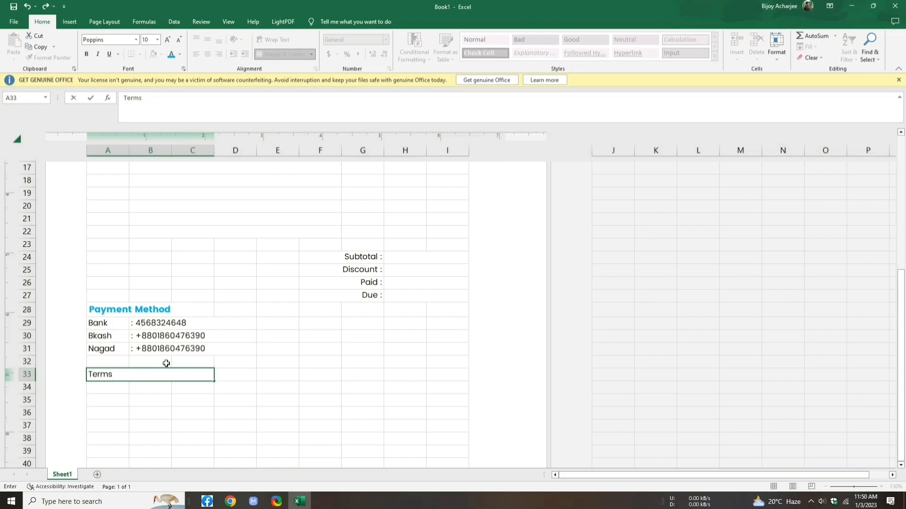
{"action": "type", "text": " & Conditios"}
Step: Make the Terms & Conditions heading bold, size 11 and light blue
{"action": "left_click_drag", "start_coordinate": [173, 379], "coordinate": [87, 377]}
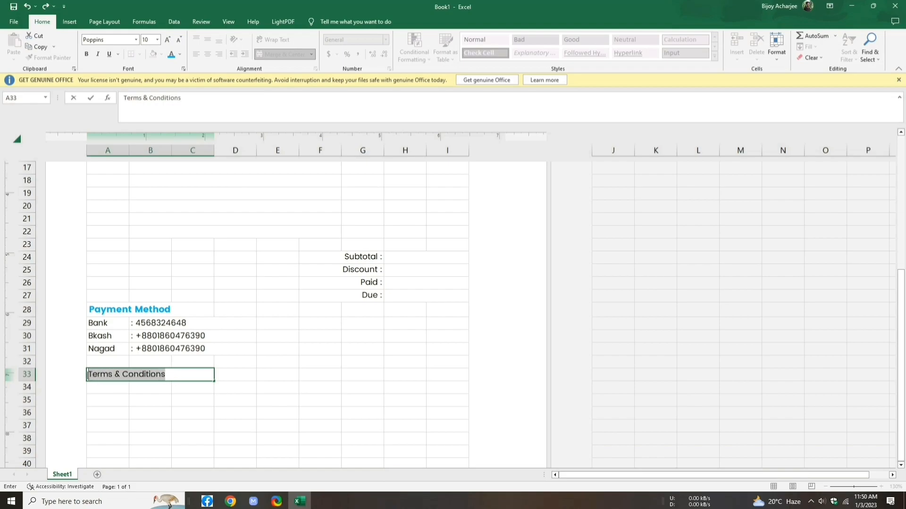
{"action": "left_click", "coordinate": [86, 54]}
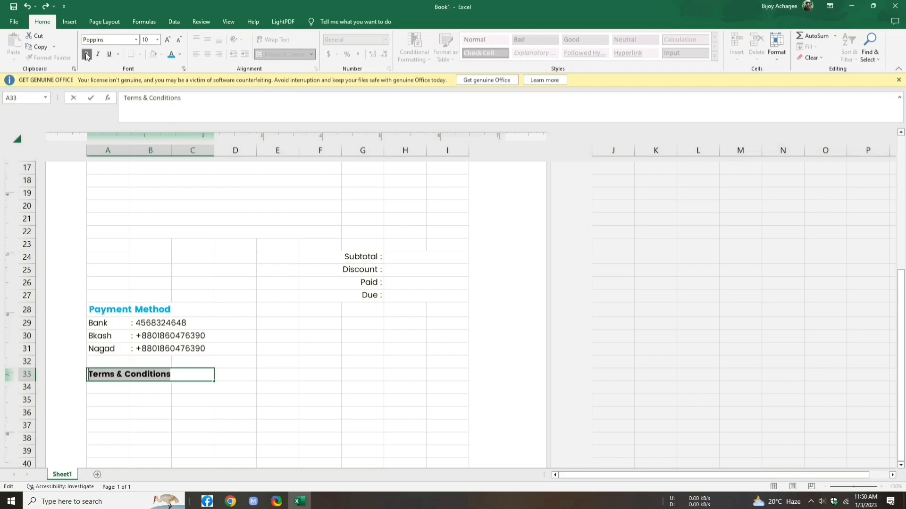
{"action": "left_click", "coordinate": [168, 40]}
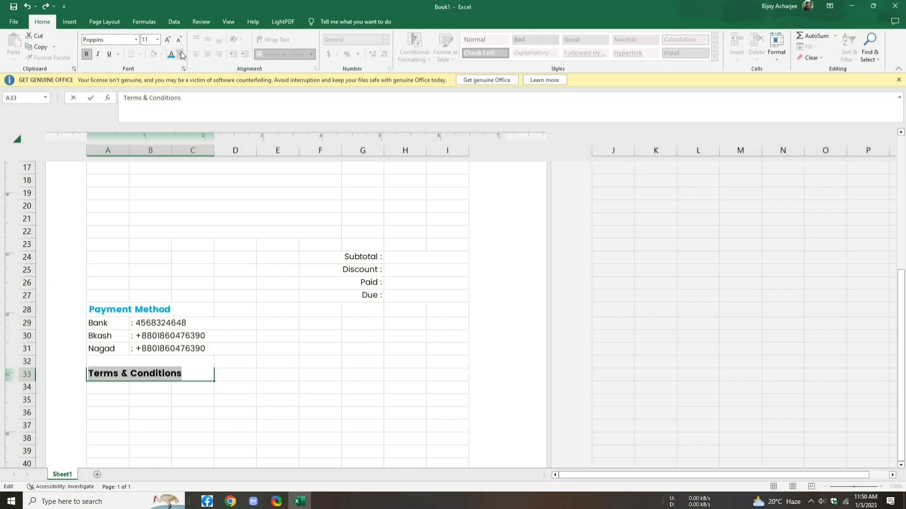
{"action": "left_click", "coordinate": [179, 55]}
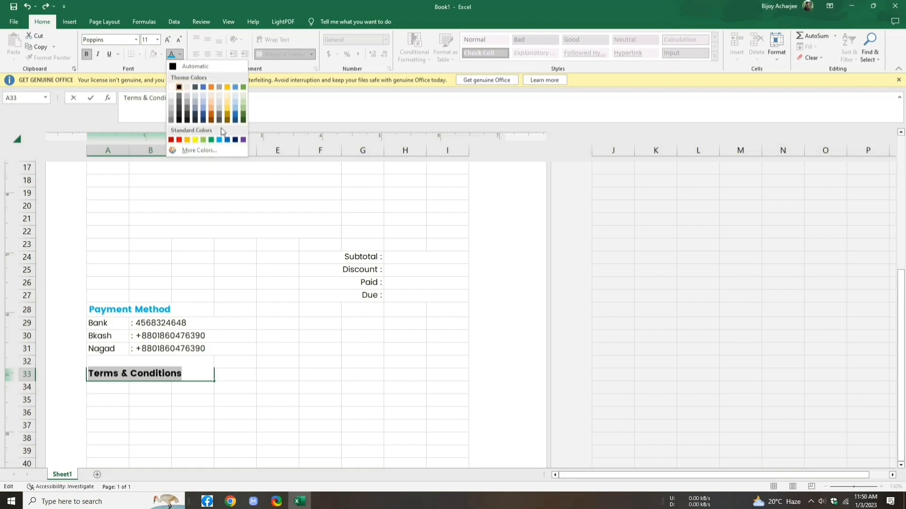
{"action": "left_click", "coordinate": [219, 140]}
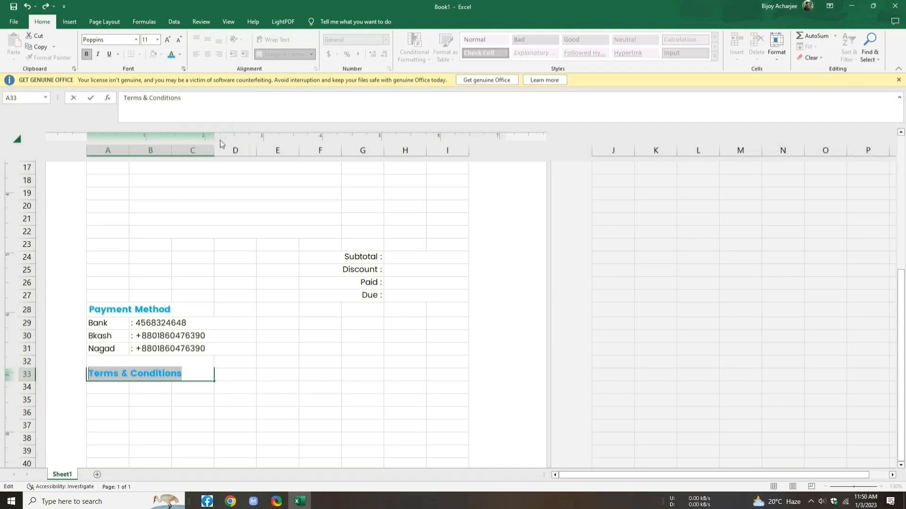
{"action": "scroll", "coordinate": [219, 140], "scroll_direction": "down", "scroll_amount": 2}
{"action": "left_click", "coordinate": [23, 312]}
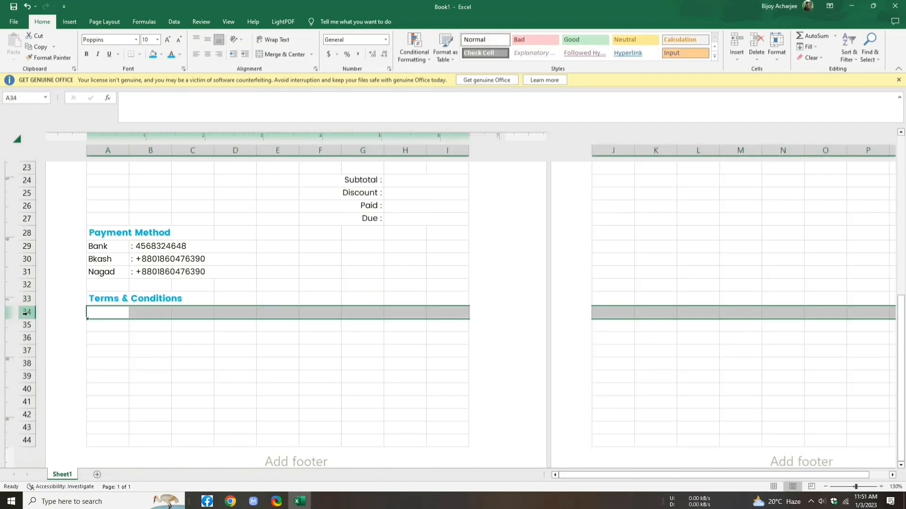
Step: Make row 34 taller and merge A34:F34 into one wide cell
{"action": "left_click_drag", "start_coordinate": [30, 319], "coordinate": [22, 361]}
{"action": "left_click", "coordinate": [93, 316]}
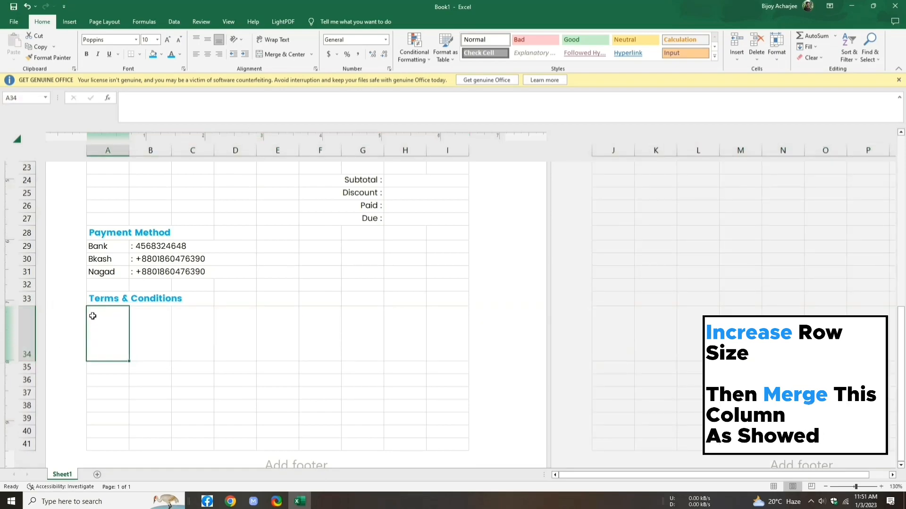
{"action": "left_click_drag", "start_coordinate": [129, 361], "coordinate": [325, 359]}
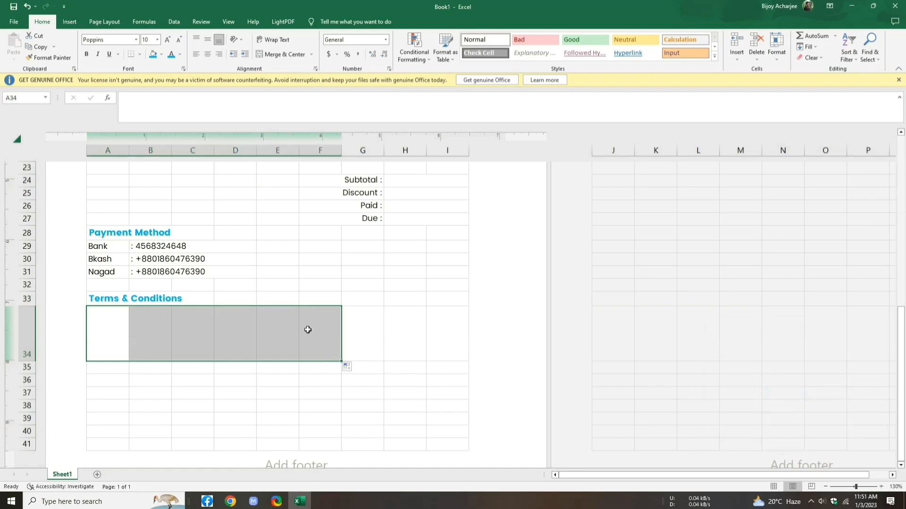
{"action": "right_click", "coordinate": [307, 330]}
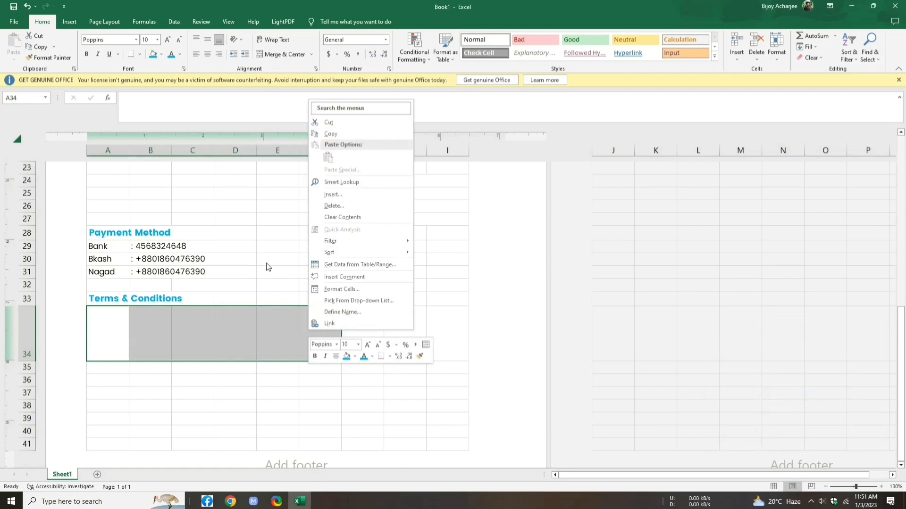
{"action": "left_click", "coordinate": [310, 55]}
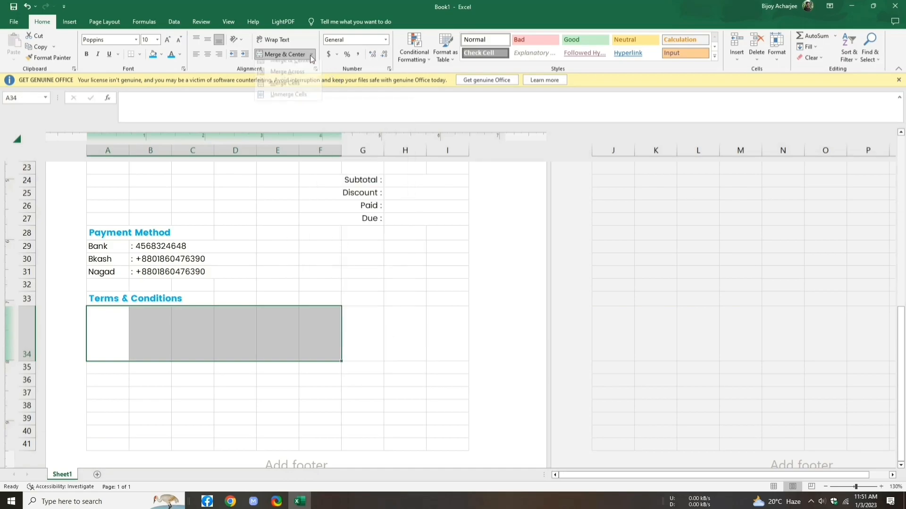
{"action": "left_click", "coordinate": [307, 81]}
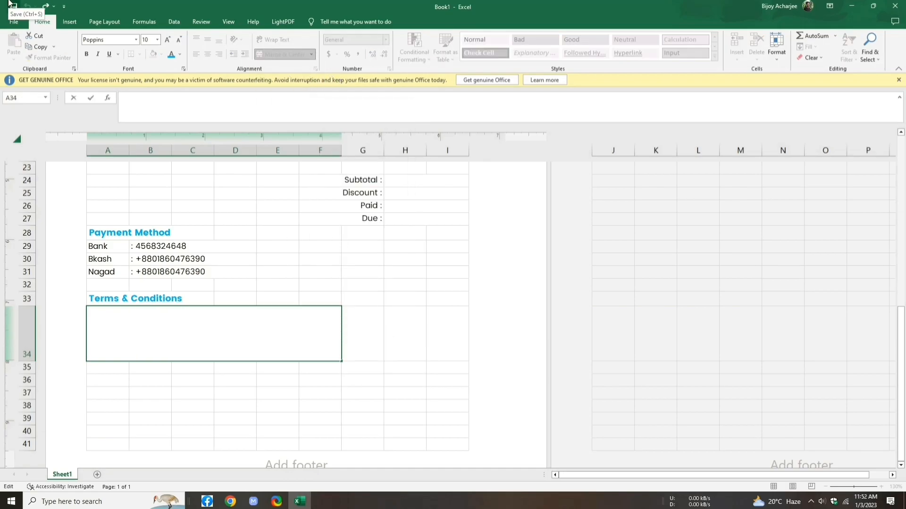
Step: Enter 'Some parts of the service are billed on a subscription basis.' and 'You will be billed in advance.' on two lines
{"action": "type", "text": "S"}
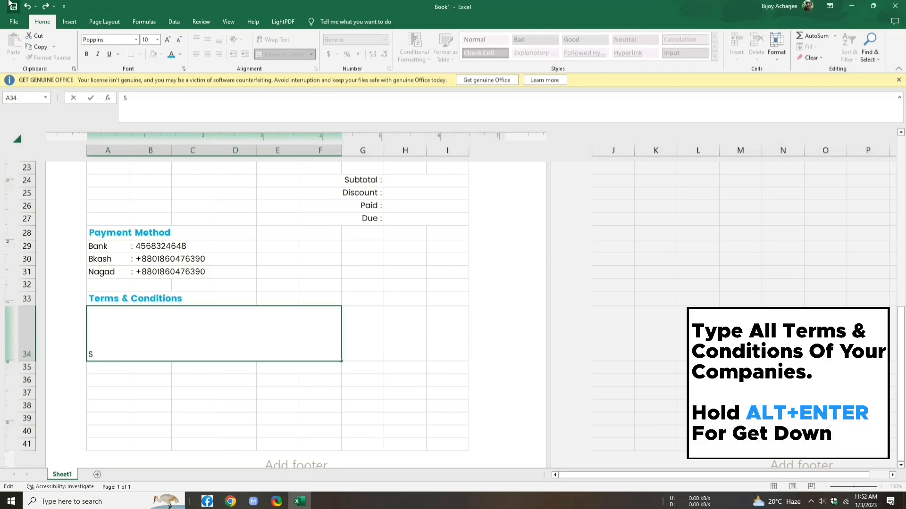
{"action": "type", "text": "ome parts of the service are billed on a subscription basis."}
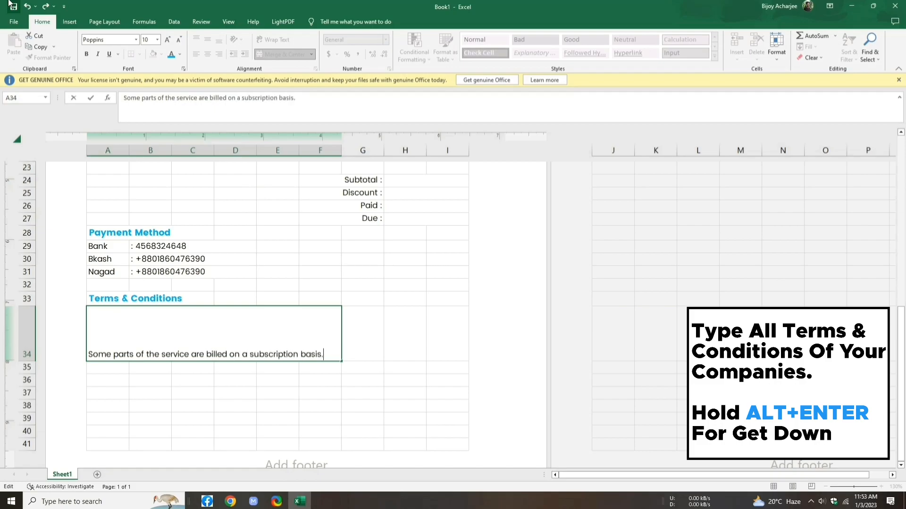
{"action": "key", "text": "alt+Return"}
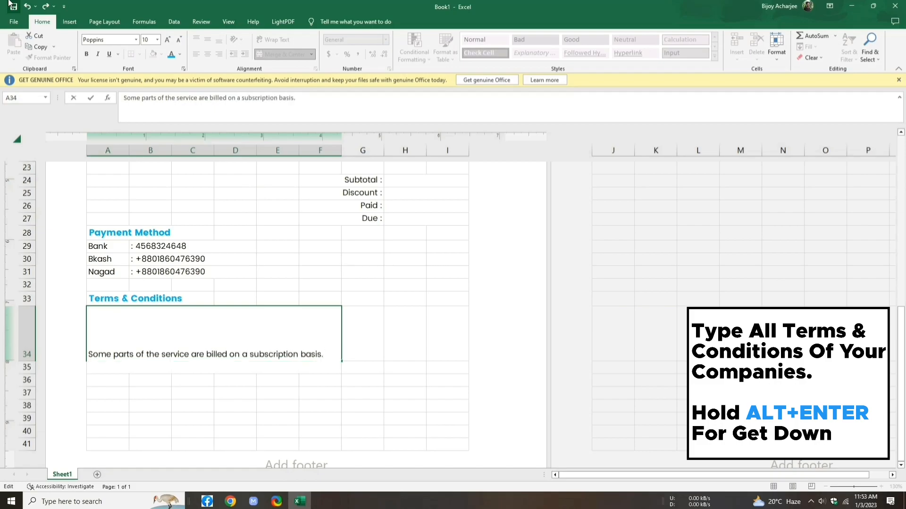
{"action": "type", "text": "You will be billed in advance."}
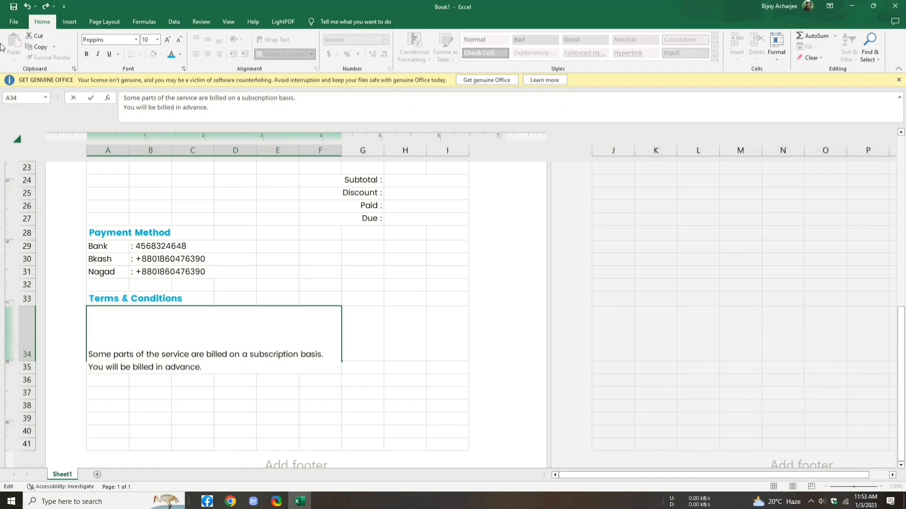
{"action": "key", "text": "ctrl+Return"}
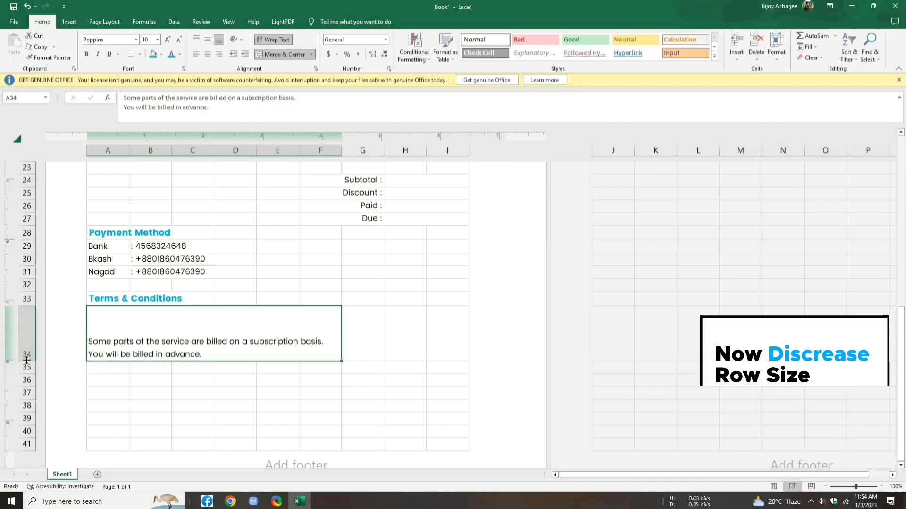
Step: Reduce row 34 to about 32 pixels so it fits the two terms lines
{"action": "left_click_drag", "start_coordinate": [26, 362], "coordinate": [24, 327]}
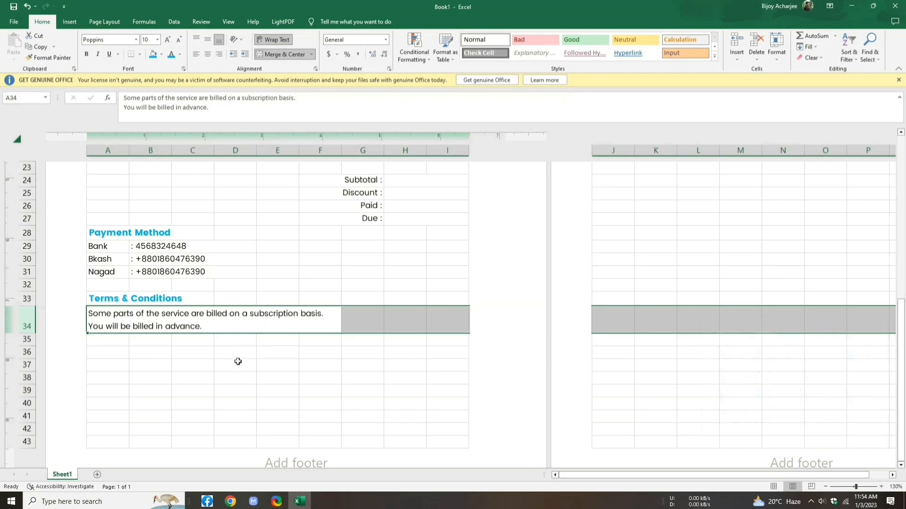
{"action": "left_click", "coordinate": [368, 351]}
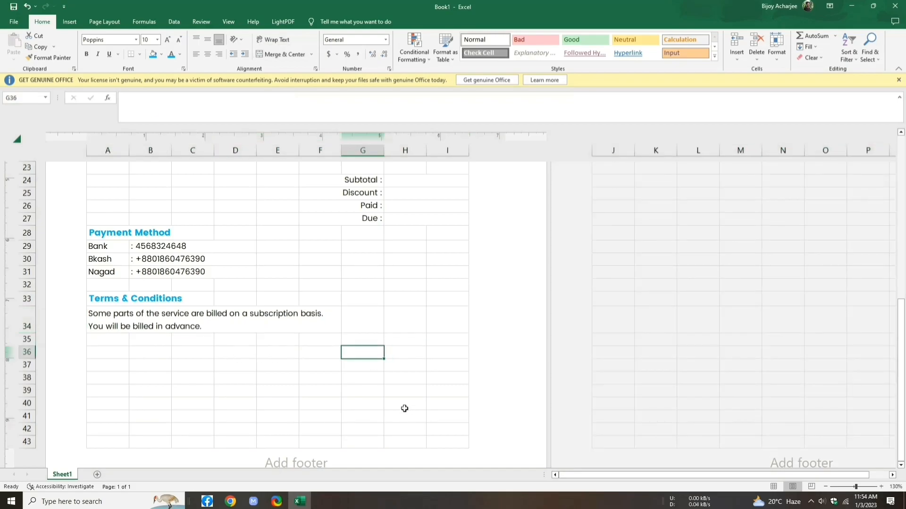
{"action": "left_click_drag", "start_coordinate": [343, 365], "coordinate": [438, 366]}
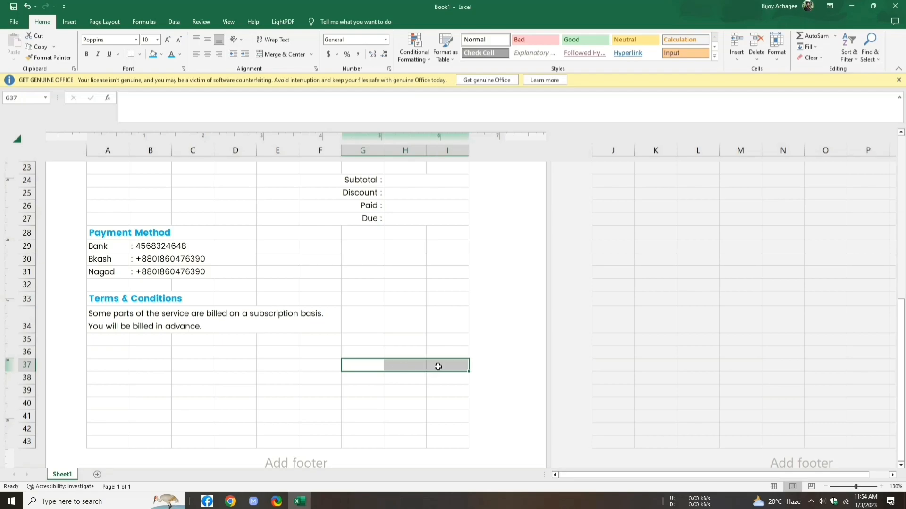
Step: Merge G37:I37 and enter the label 'Sign Of Owner'
{"action": "left_click", "coordinate": [310, 54]}
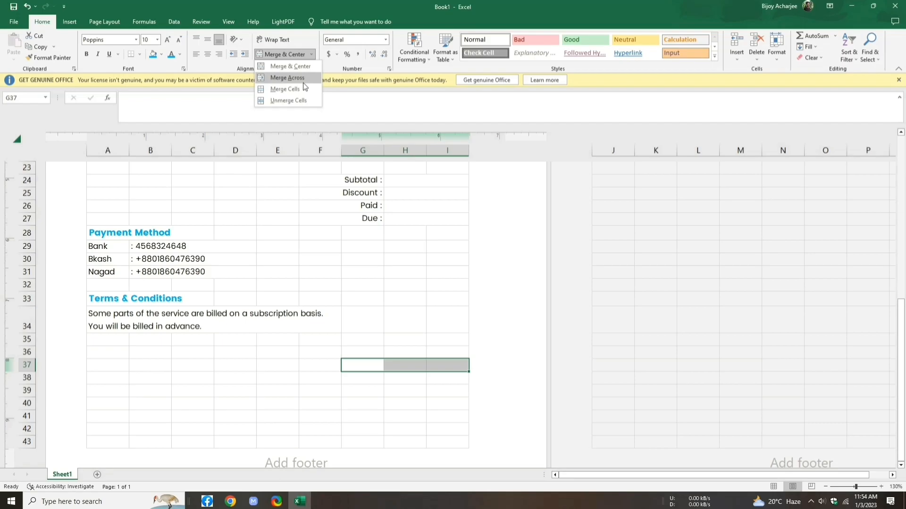
{"action": "left_click", "coordinate": [304, 86]}
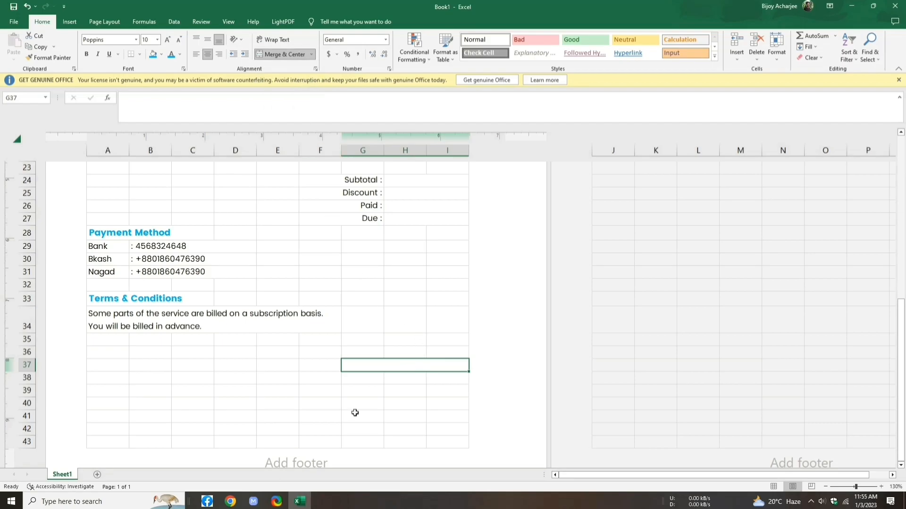
{"action": "type", "text": "Sigh"}
{"action": "key", "text": "BackSpace"}
{"action": "type", "text": "n Of Owner"}
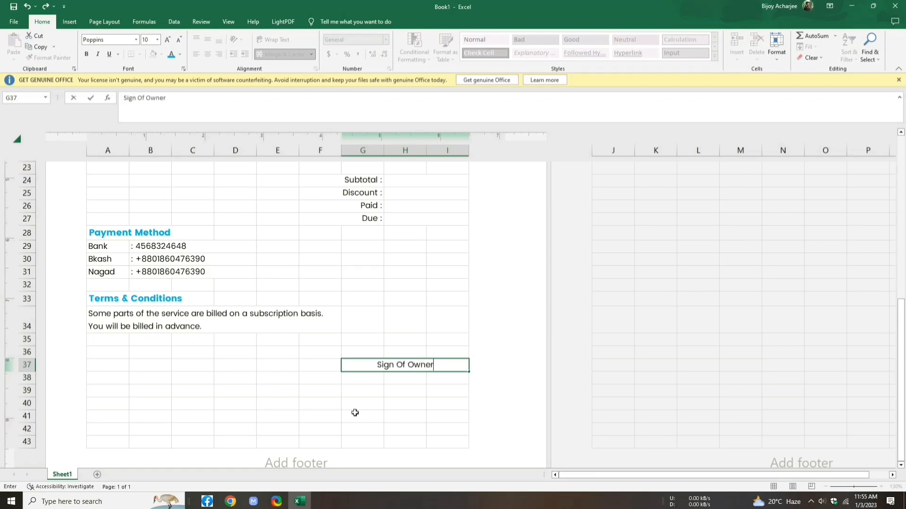
{"action": "left_click", "coordinate": [403, 351]}
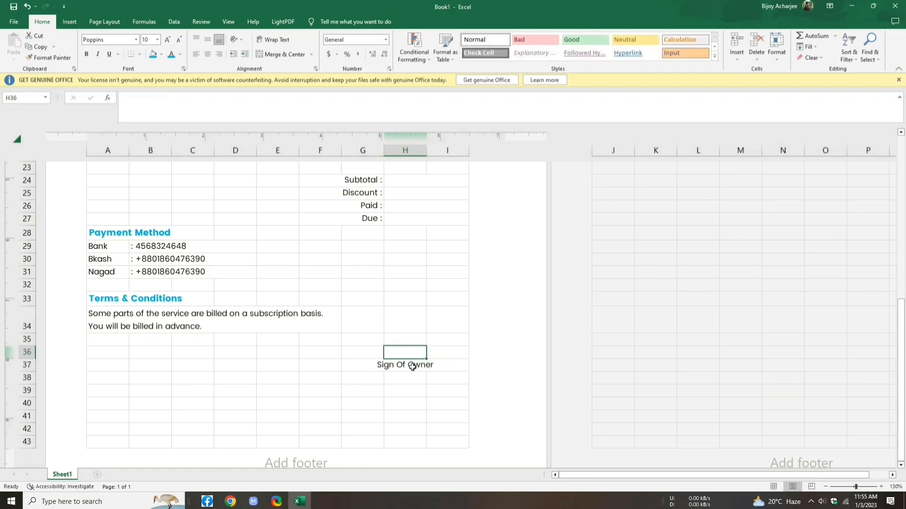
Step: Add a top border to the Sign Of Owner cell as a signature line
{"action": "left_click", "coordinate": [412, 367]}
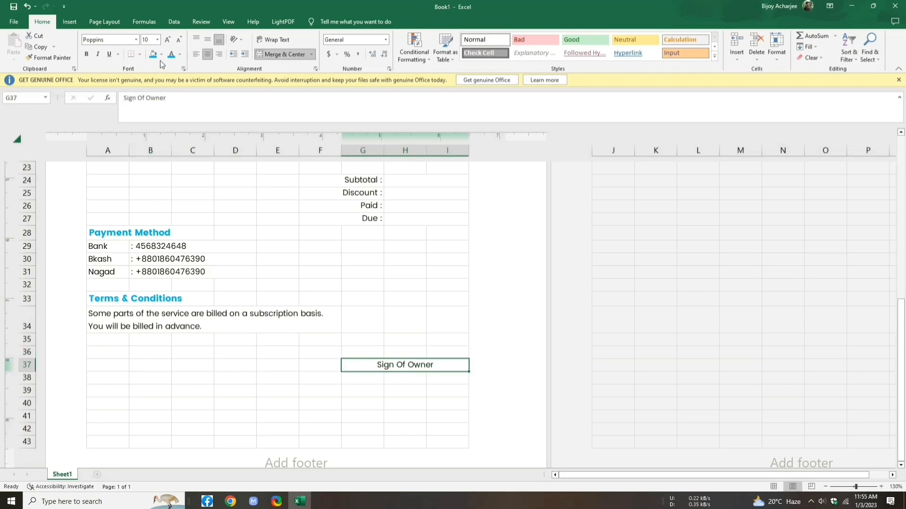
{"action": "left_click", "coordinate": [141, 54]}
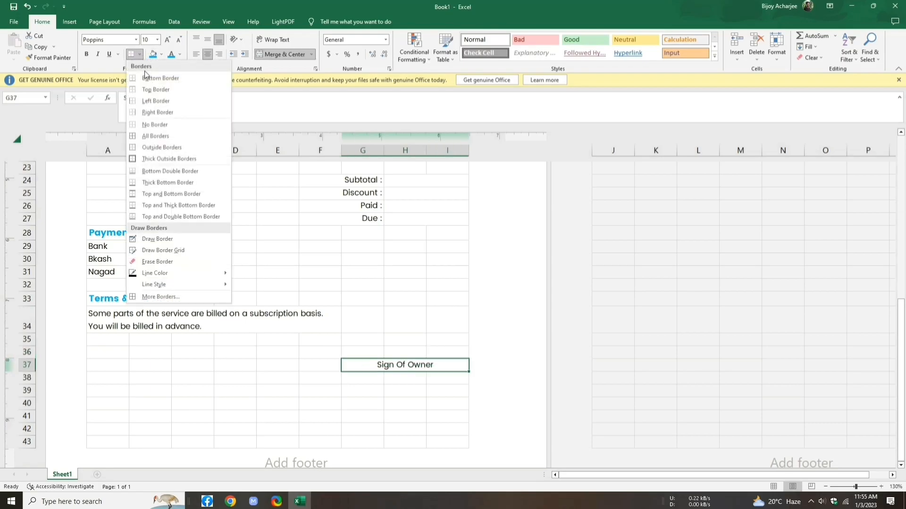
{"action": "left_click", "coordinate": [180, 86]}
{"action": "left_click", "coordinate": [111, 433]}
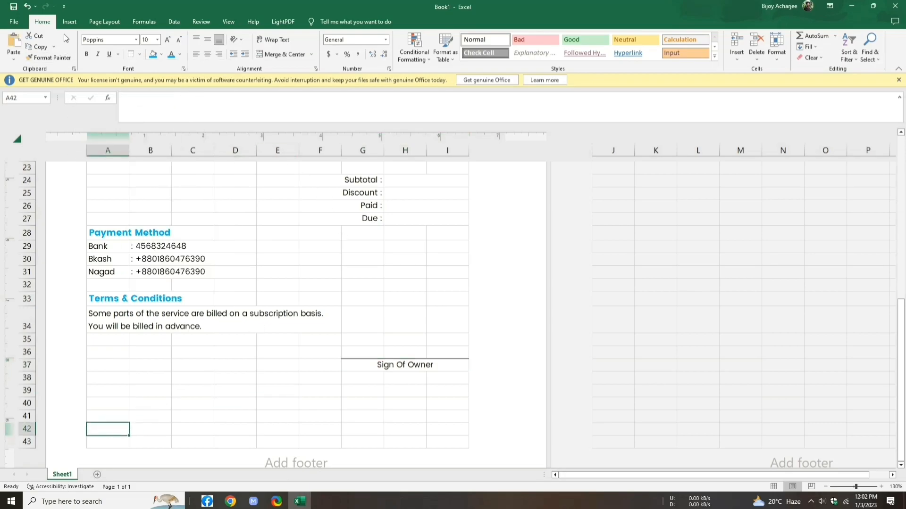
Step: Insert the ringing phone icon found by searching 'pho' in the Icons library
{"action": "left_click", "coordinate": [70, 23]}
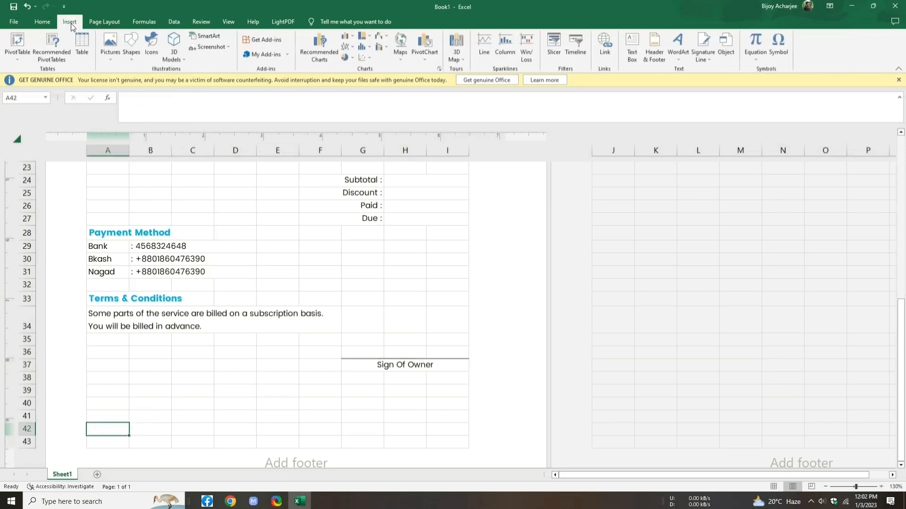
{"action": "left_click", "coordinate": [143, 46]}
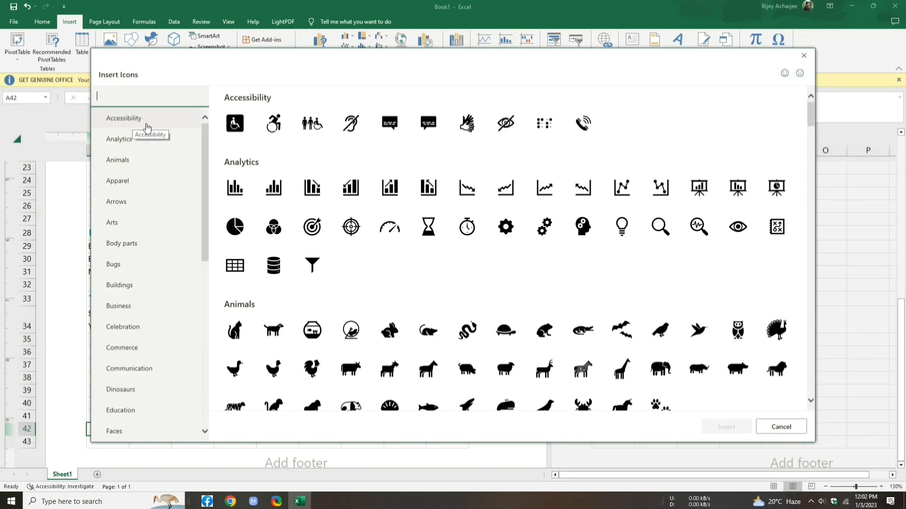
{"action": "type", "text": "pho"}
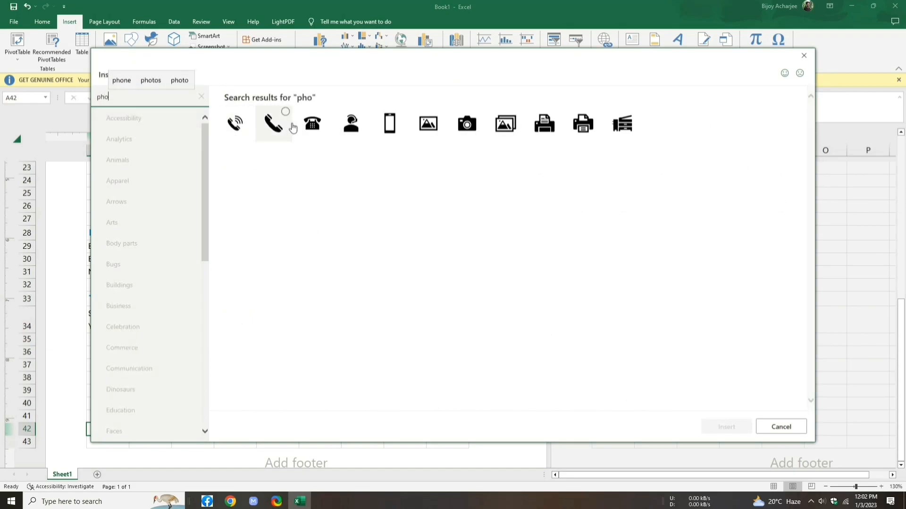
{"action": "left_click", "coordinate": [241, 129]}
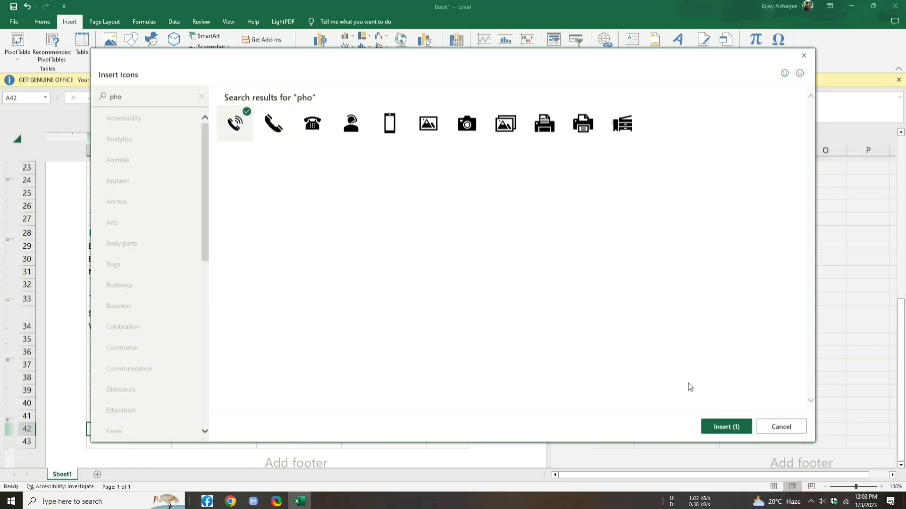
{"action": "left_click", "coordinate": [724, 425]}
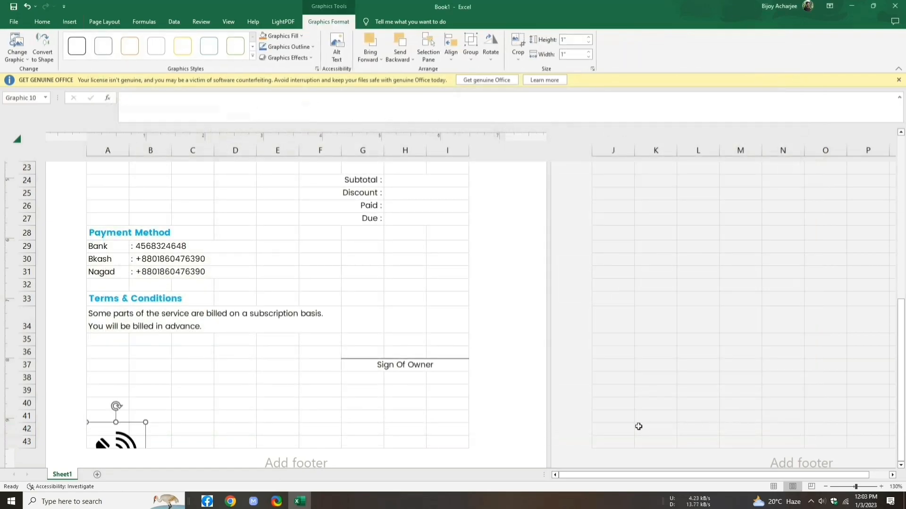
Step: Resize the phone icon to 0.31 inches and position it in cell A42
{"action": "left_click_drag", "start_coordinate": [115, 442], "coordinate": [116, 401]}
{"action": "left_click_drag", "start_coordinate": [151, 437], "coordinate": [117, 430]}
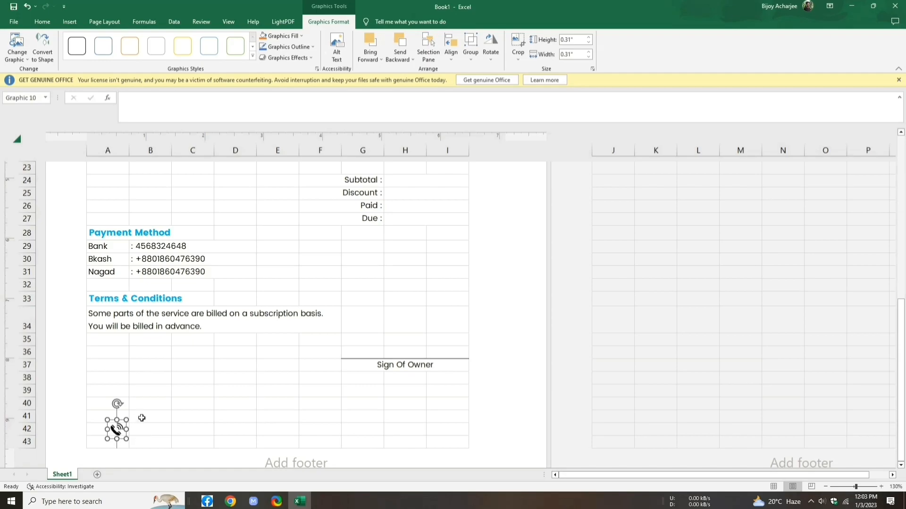
{"action": "left_click_drag", "start_coordinate": [116, 429], "coordinate": [188, 438]}
{"action": "left_click", "coordinate": [148, 427]}
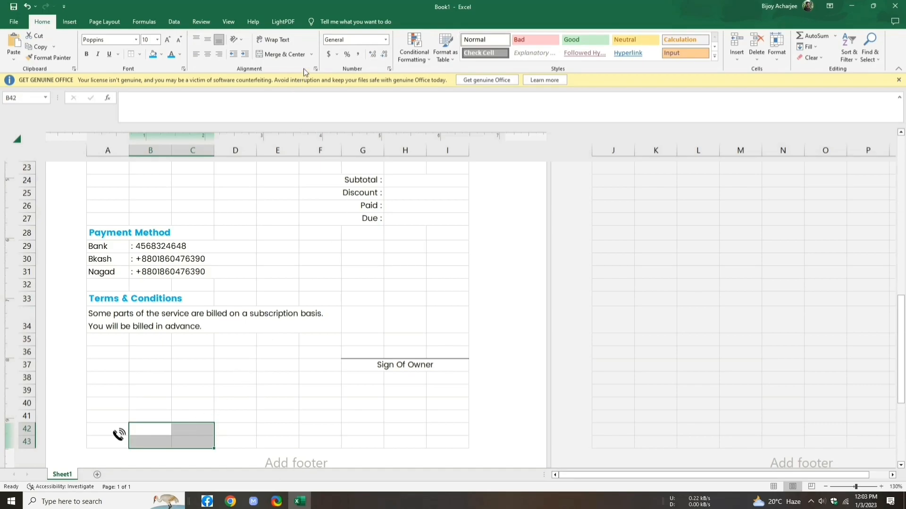
Step: Merge across B42:C43, E42:F43 and H42:I43 for the footer contact entries
{"action": "left_click", "coordinate": [313, 58]}
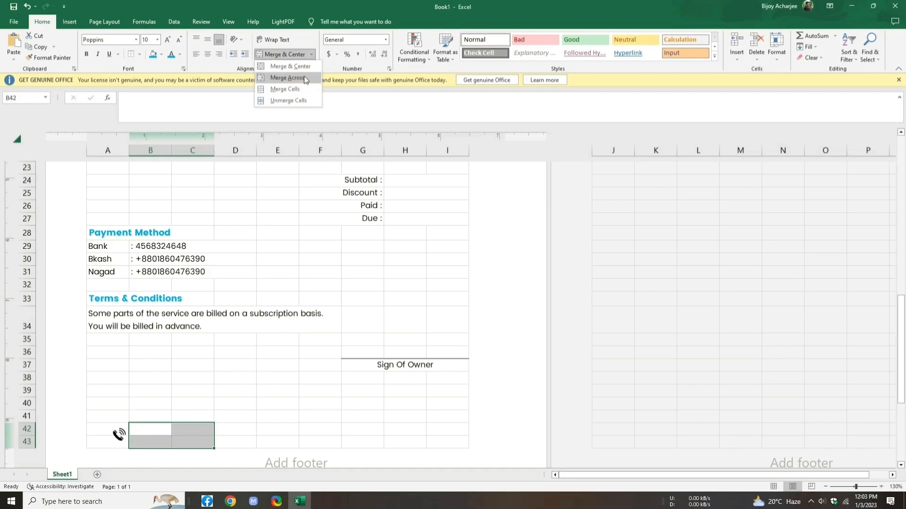
{"action": "left_click", "coordinate": [303, 76]}
{"action": "left_click_drag", "start_coordinate": [269, 428], "coordinate": [312, 439]}
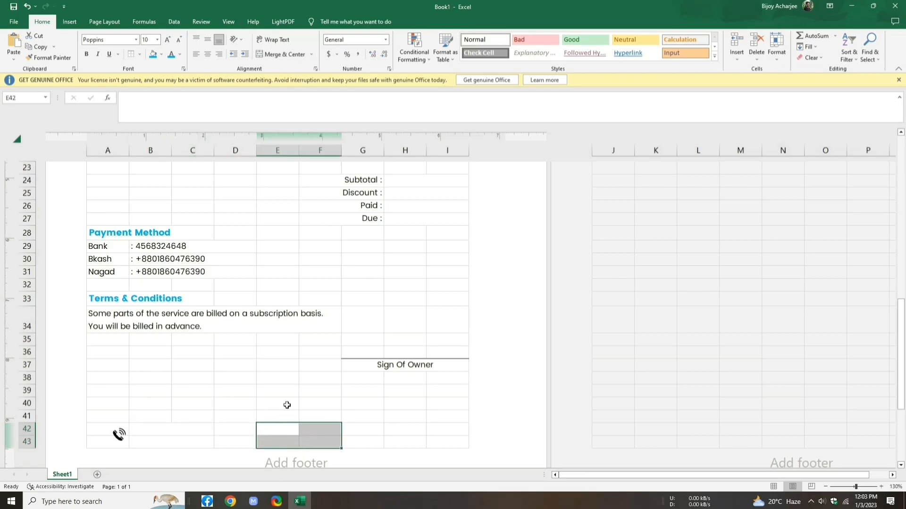
{"action": "left_click", "coordinate": [311, 58]}
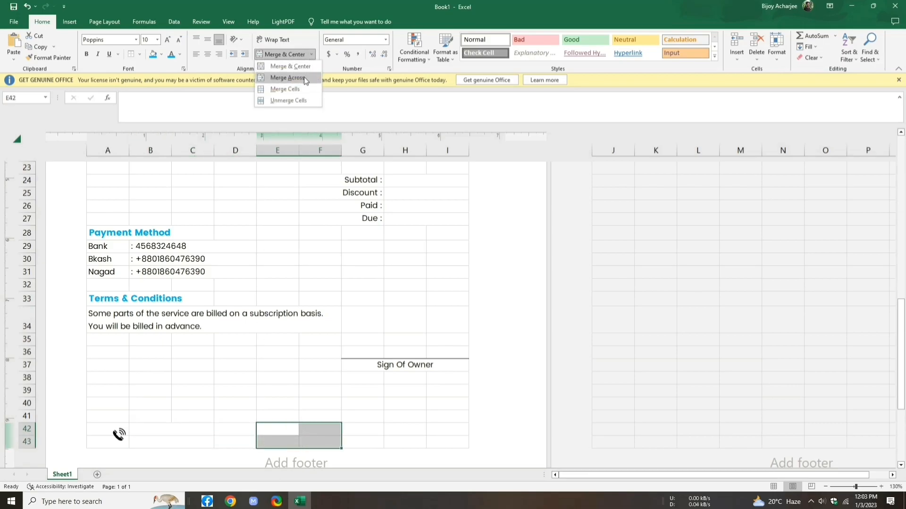
{"action": "left_click", "coordinate": [304, 78]}
{"action": "left_click_drag", "start_coordinate": [399, 426], "coordinate": [438, 443]}
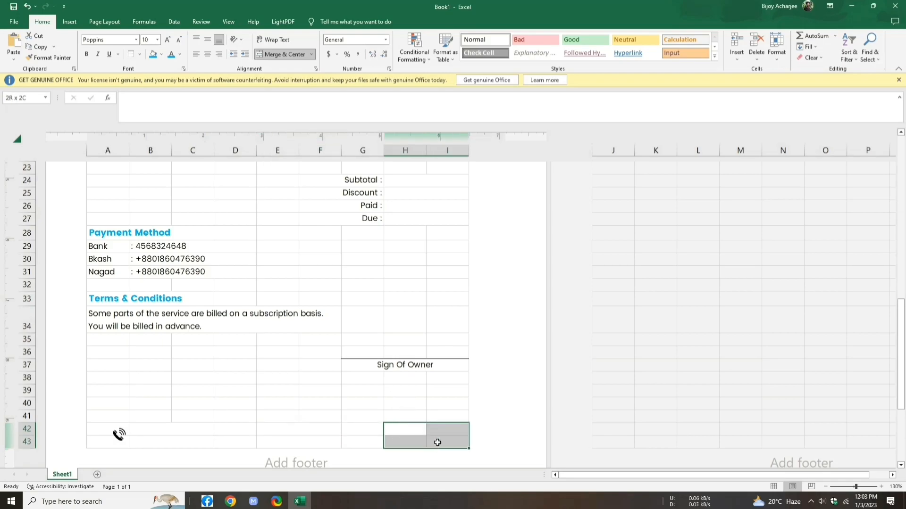
{"action": "left_click", "coordinate": [311, 54]}
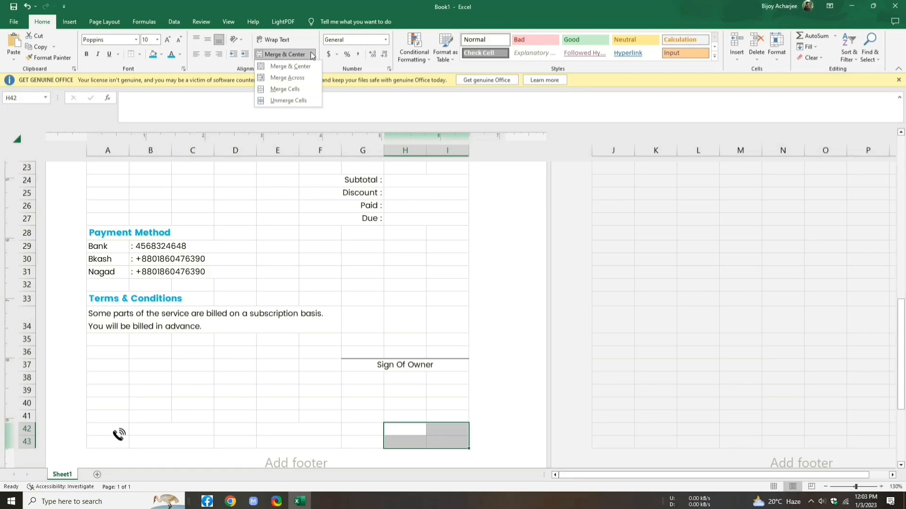
{"action": "left_click", "coordinate": [305, 78]}
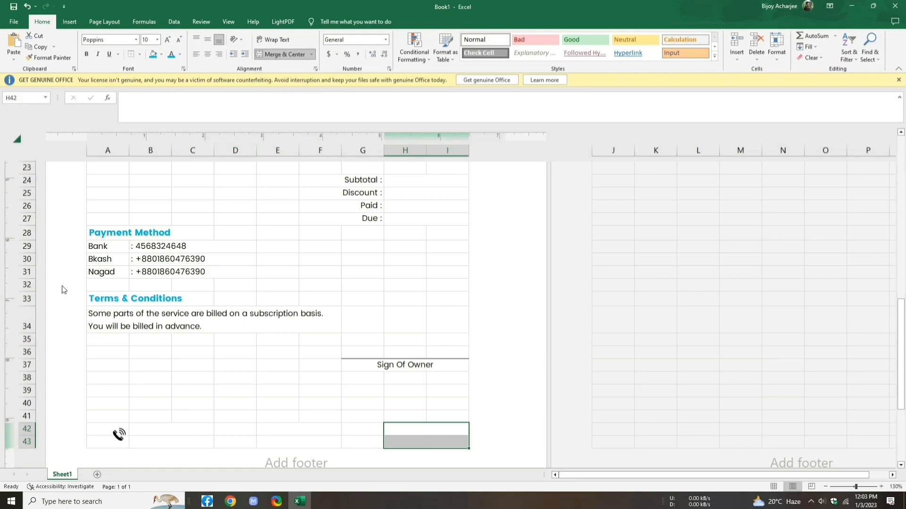
{"action": "left_click", "coordinate": [168, 434]}
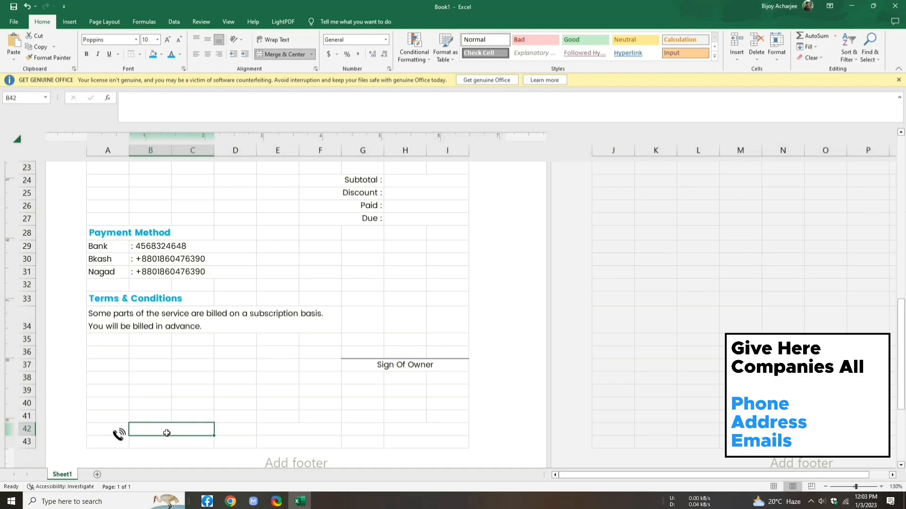
Step: Format B42 as Text and enter the first phone number
{"action": "left_click", "coordinate": [386, 40]}
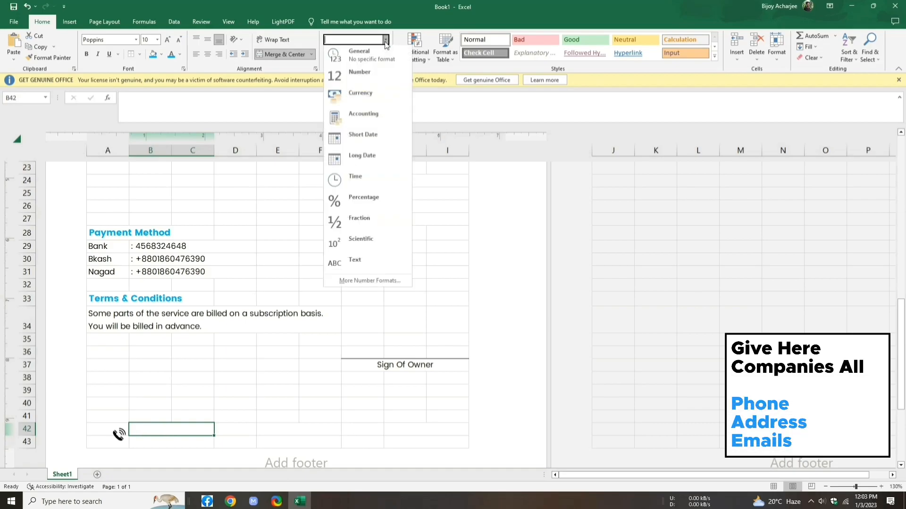
{"action": "left_click", "coordinate": [373, 260]}
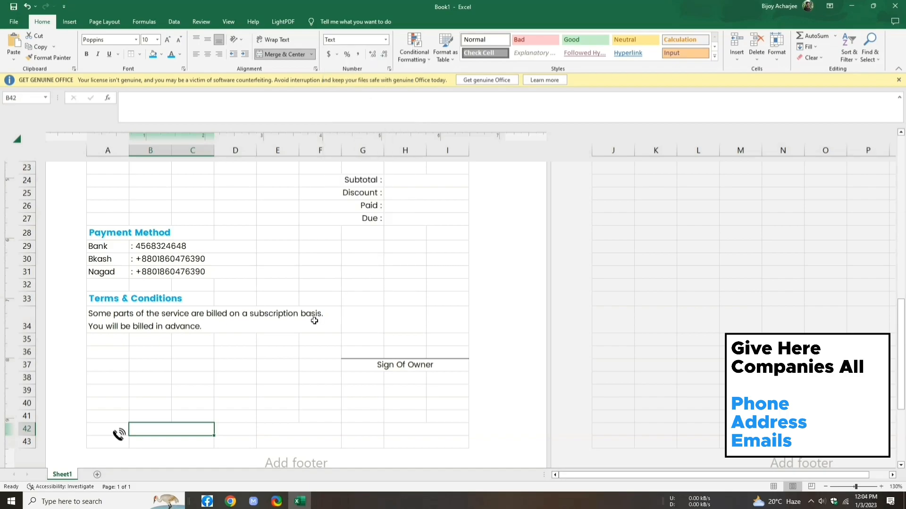
{"action": "double_click", "coordinate": [178, 430]}
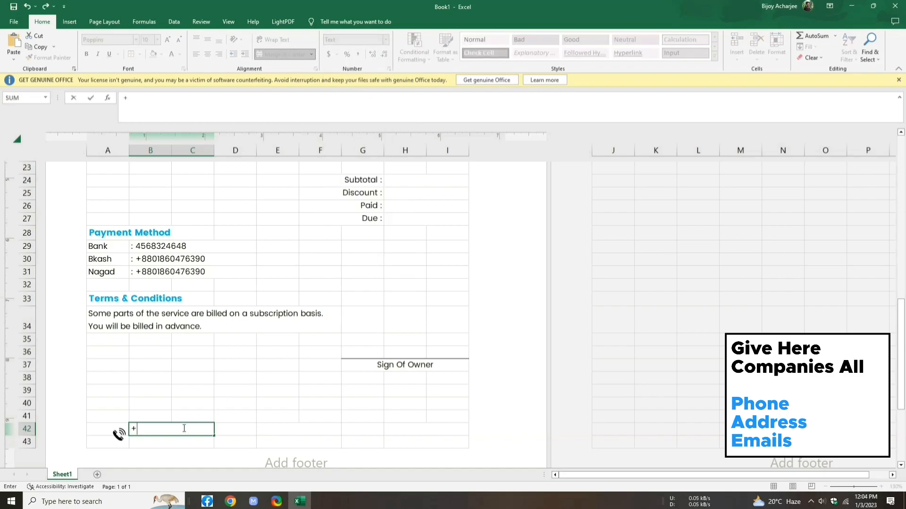
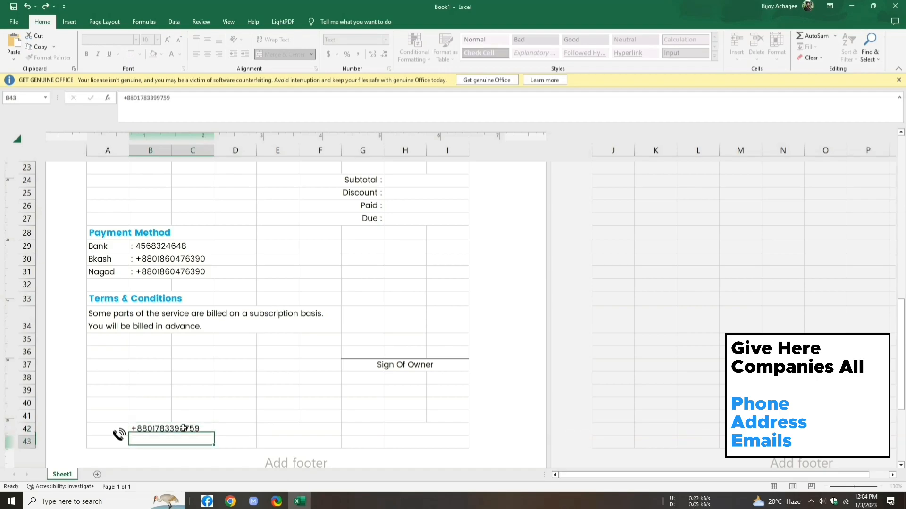
{"action": "key", "text": "Return"}
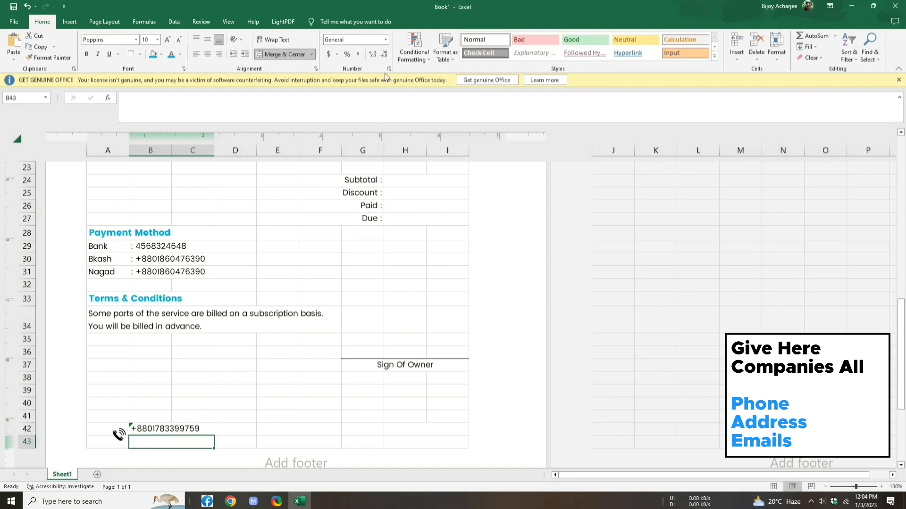
Step: Format B43 as Text and enter the second phone number
{"action": "left_click", "coordinate": [386, 40]}
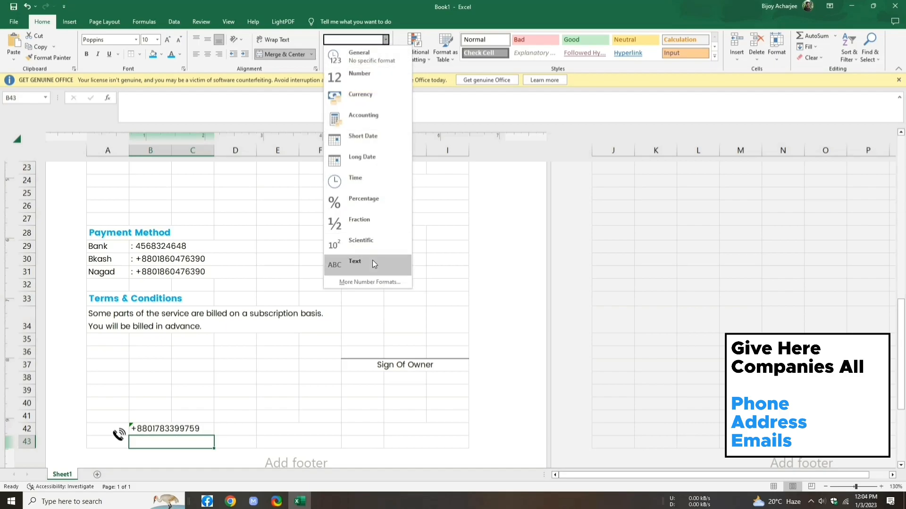
{"action": "left_click", "coordinate": [372, 259]}
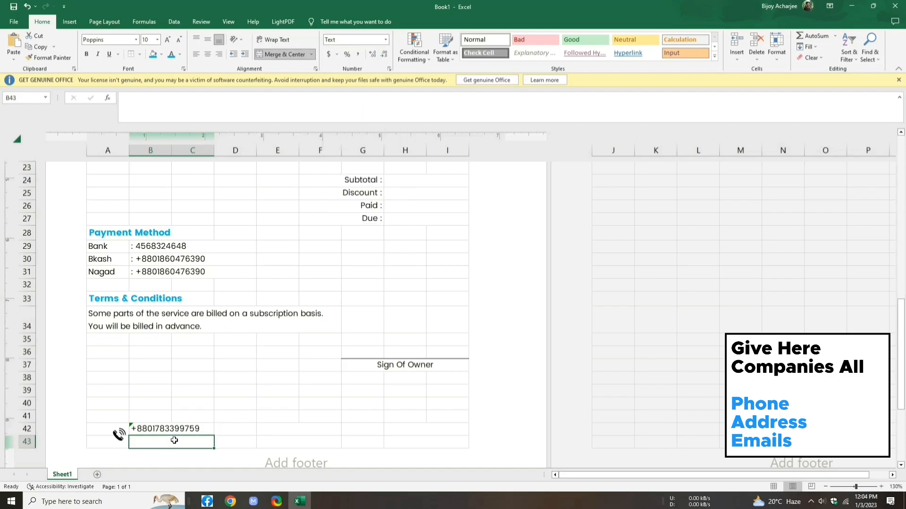
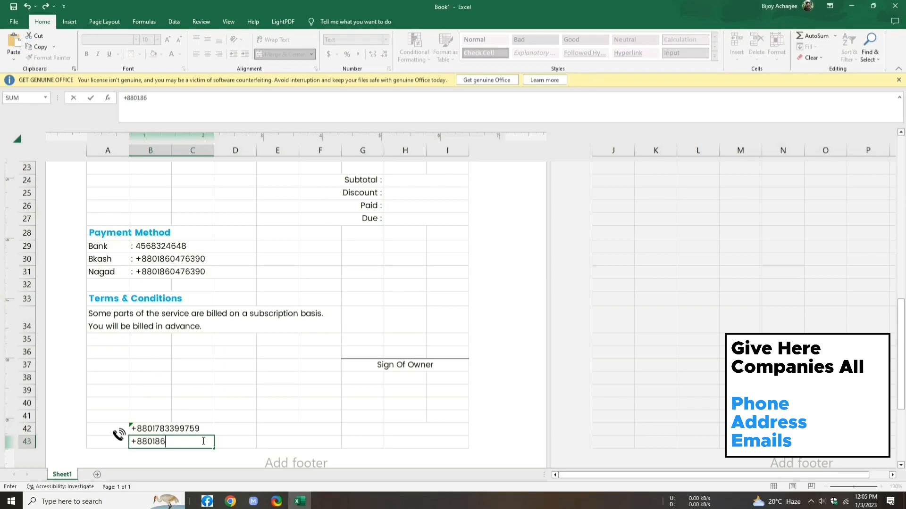
{"action": "key", "text": "ctrl+Return"}
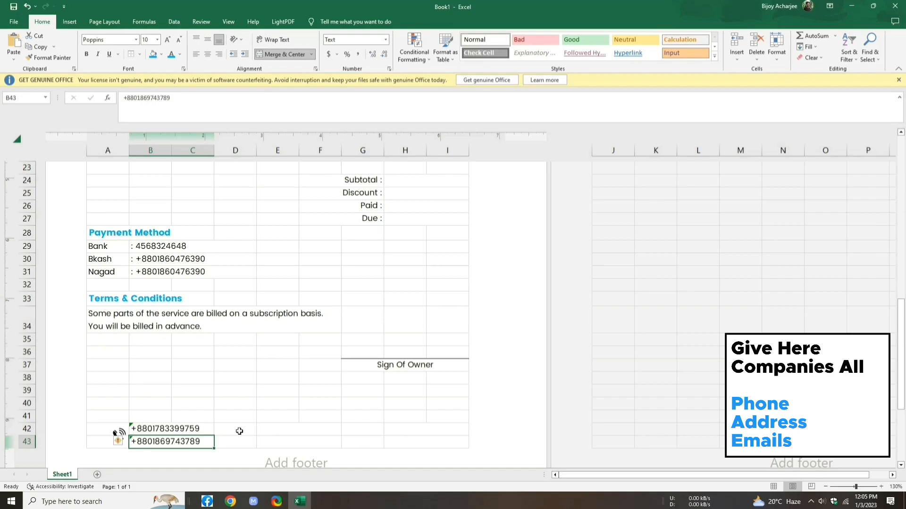
{"action": "left_click", "coordinate": [239, 431]}
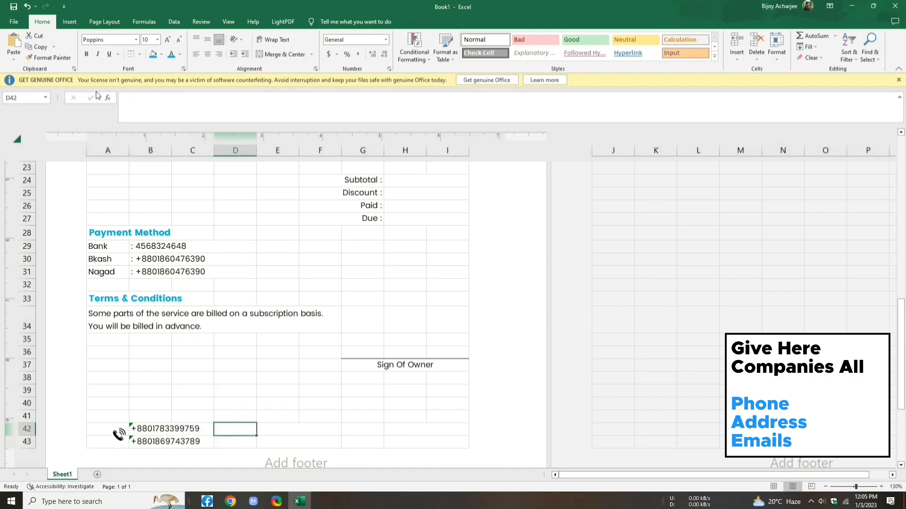
Step: Insert the folded map icon from a 'location' icon search, sized small at D42
{"action": "left_click", "coordinate": [70, 22]}
{"action": "left_click", "coordinate": [150, 44]}
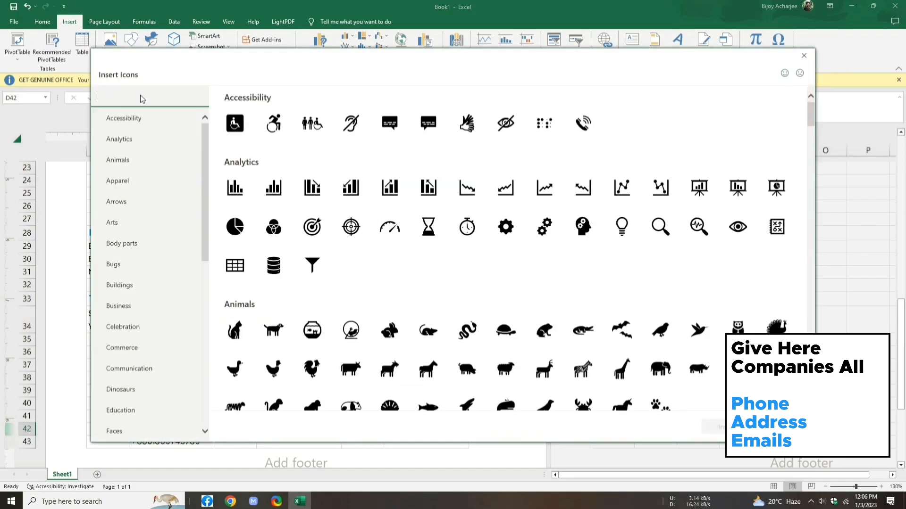
{"action": "type", "text": "loc"}
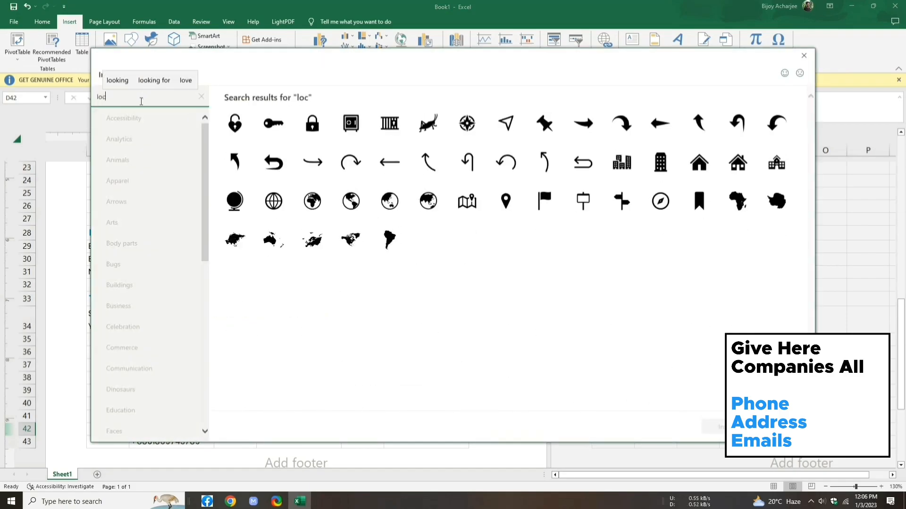
{"action": "type", "text": "atiom"}
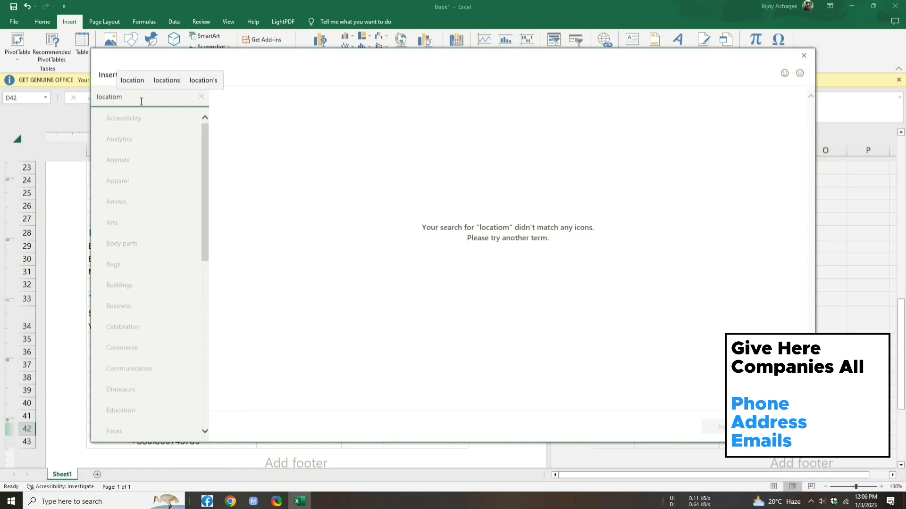
{"action": "key", "text": "BackSpace"}
{"action": "type", "text": "n"}
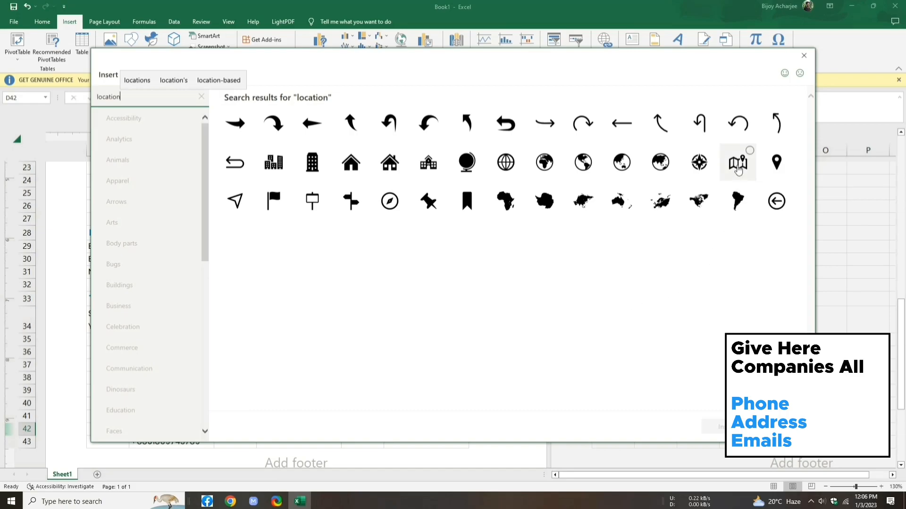
{"action": "left_click", "coordinate": [739, 171]}
{"action": "left_click", "coordinate": [712, 427]}
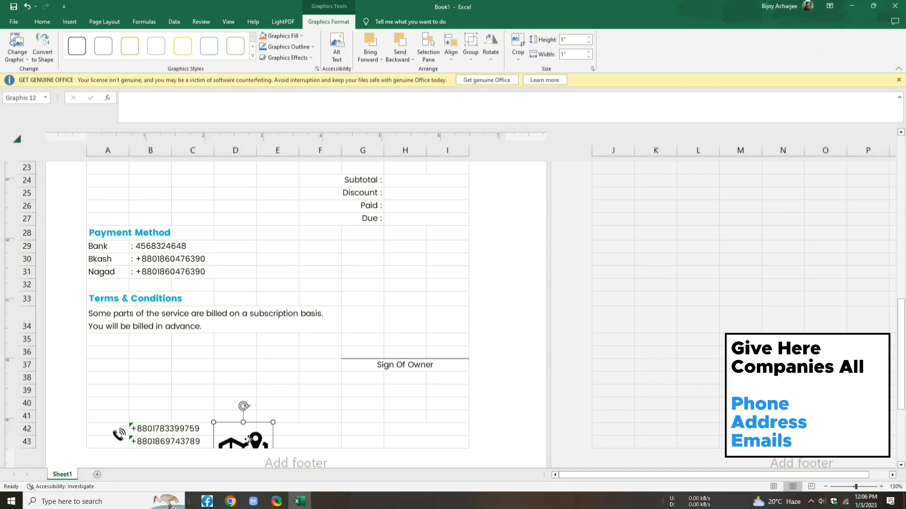
{"action": "left_click_drag", "start_coordinate": [249, 439], "coordinate": [254, 376]}
{"action": "left_click_drag", "start_coordinate": [279, 418], "coordinate": [249, 439]}
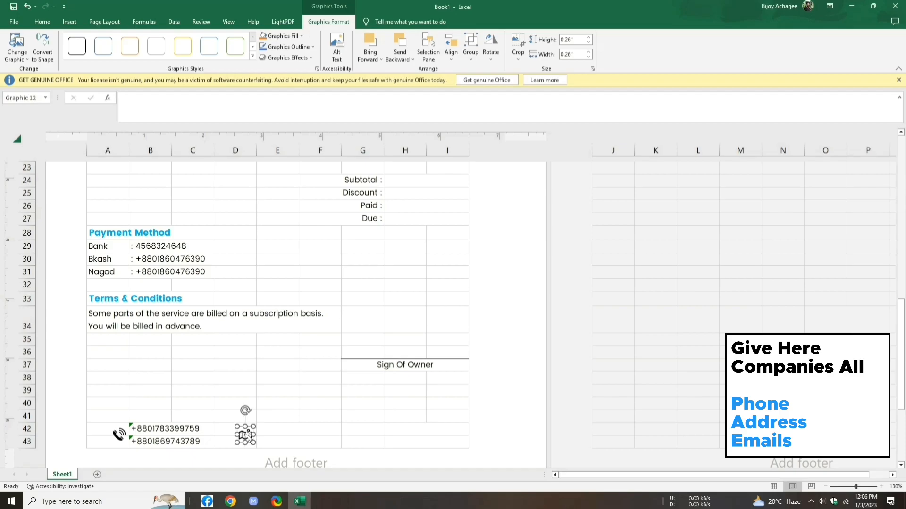
Step: Enter the company's two-line address in E42 and E43
{"action": "left_click", "coordinate": [276, 430]}
{"action": "type", "text": "Oxy"}
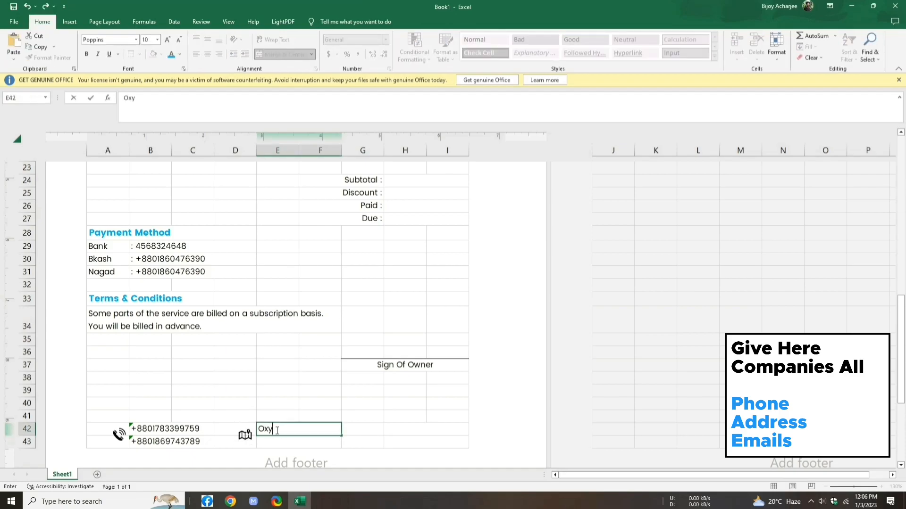
{"action": "type", "text": "gen, Wazedia"}
{"action": "key", "text": "Return"}
{"action": "type", "text": "Chit"}
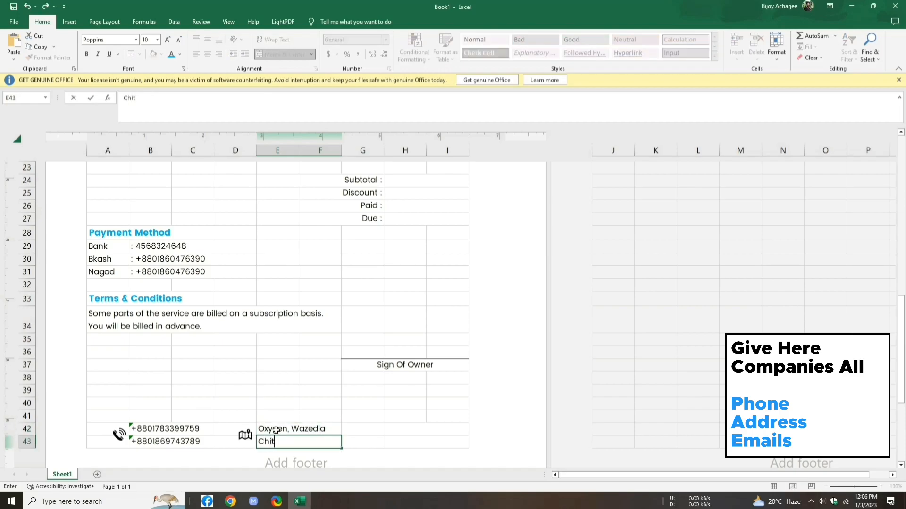
{"action": "type", "text": "tagong"}
{"action": "left_click", "coordinate": [359, 439]}
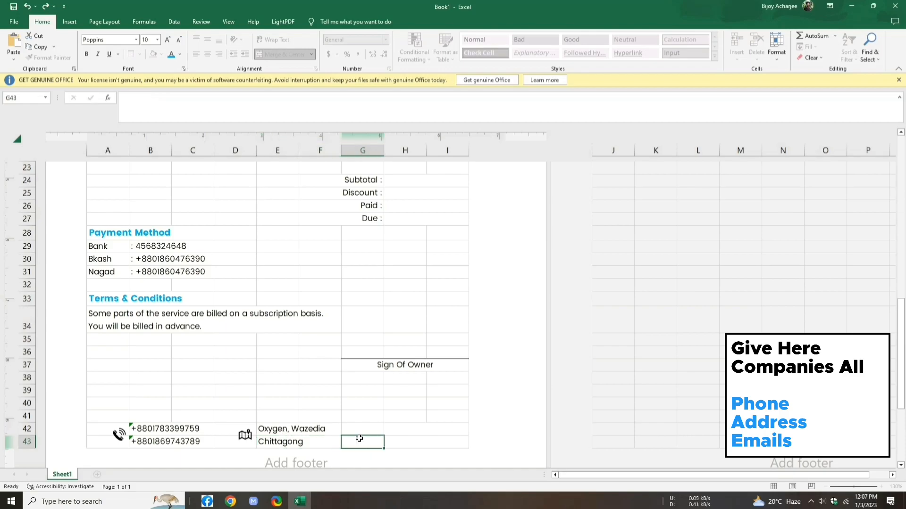
Step: Insert a 0.25" envelope icon from a 'mail' search at G42, and type an e-mail address in H42
{"action": "left_click", "coordinate": [69, 24]}
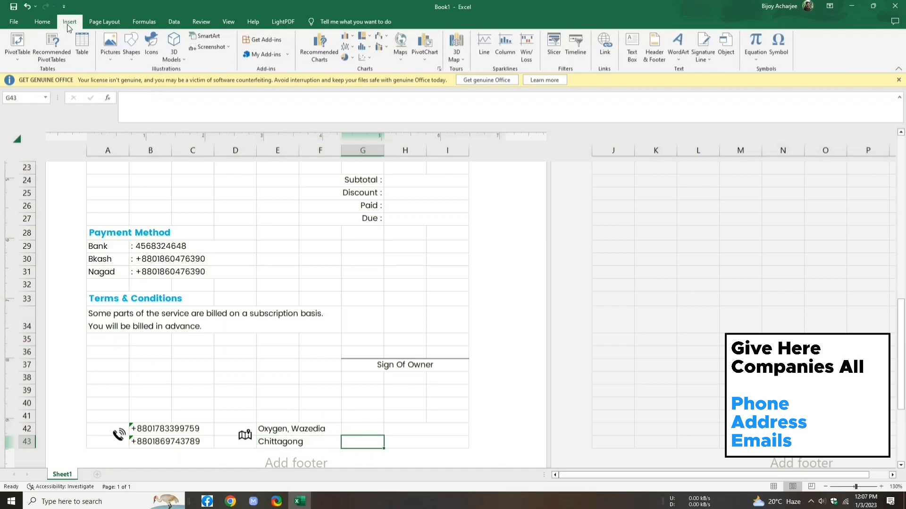
{"action": "left_click", "coordinate": [155, 39]}
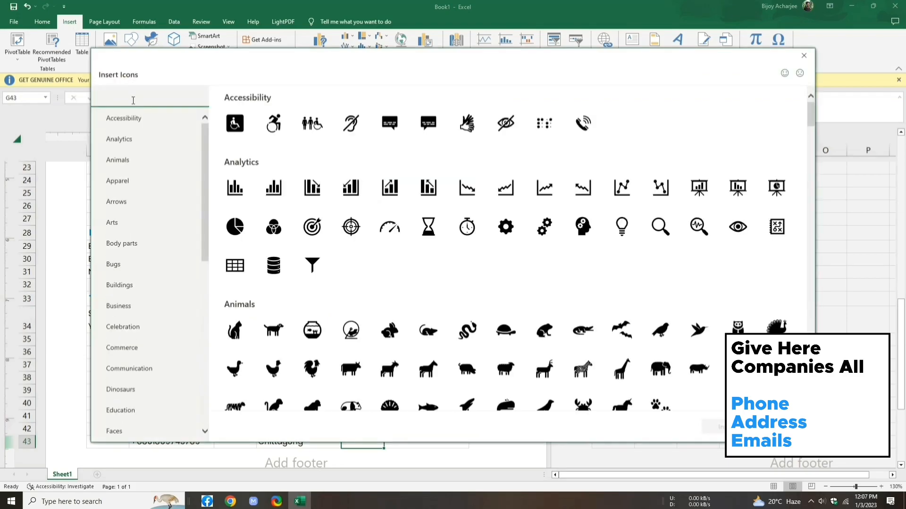
{"action": "type", "text": "mail"}
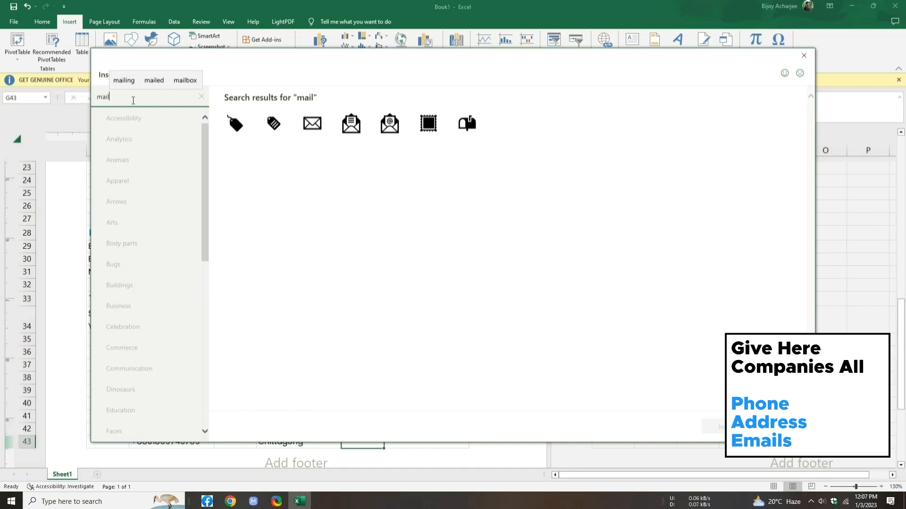
{"action": "left_click", "coordinate": [352, 128]}
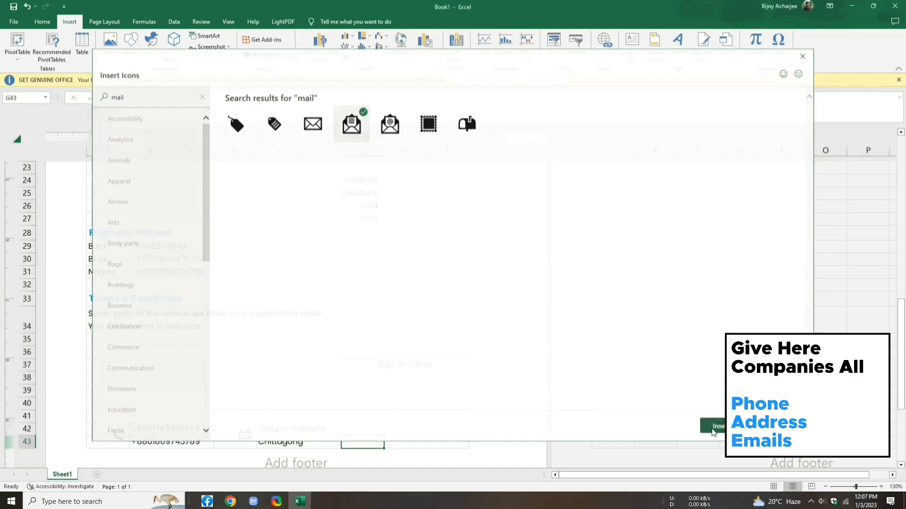
{"action": "left_click", "coordinate": [713, 428]}
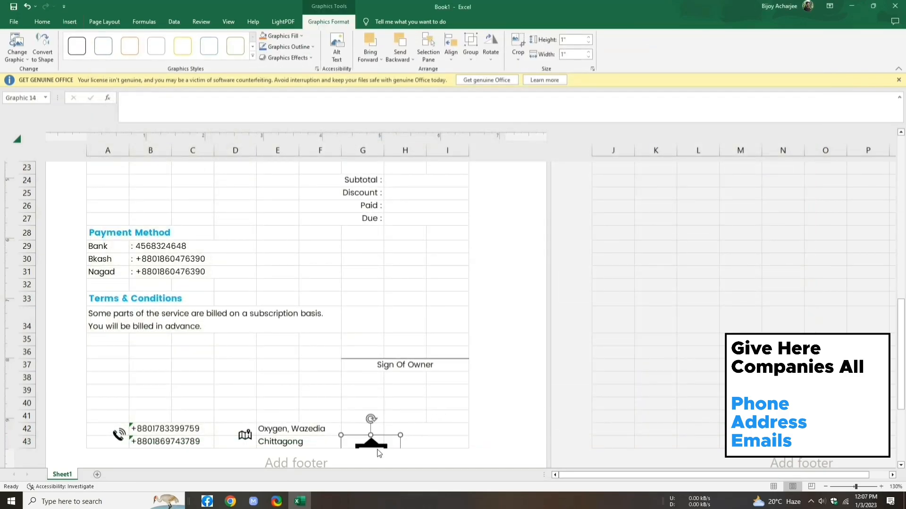
{"action": "left_click_drag", "start_coordinate": [378, 442], "coordinate": [372, 366]}
{"action": "left_click_drag", "start_coordinate": [395, 420], "coordinate": [373, 434]}
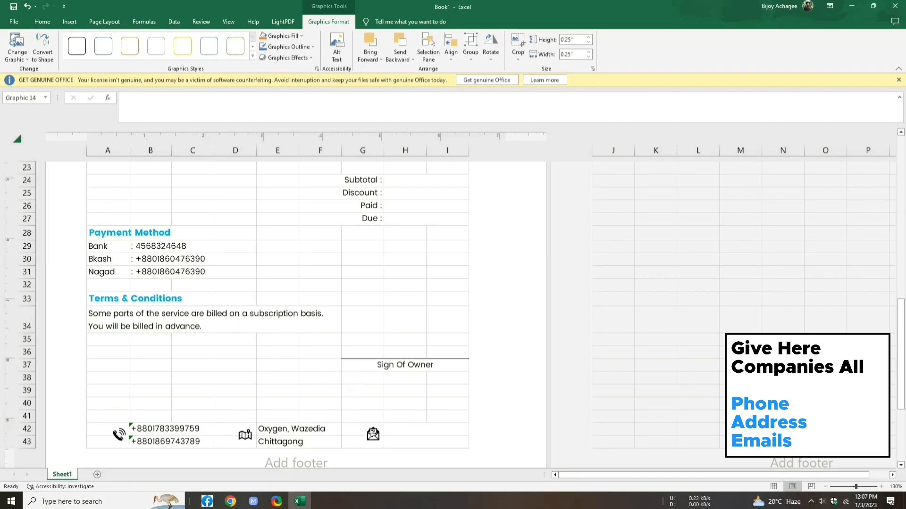
{"action": "double_click", "coordinate": [406, 431]}
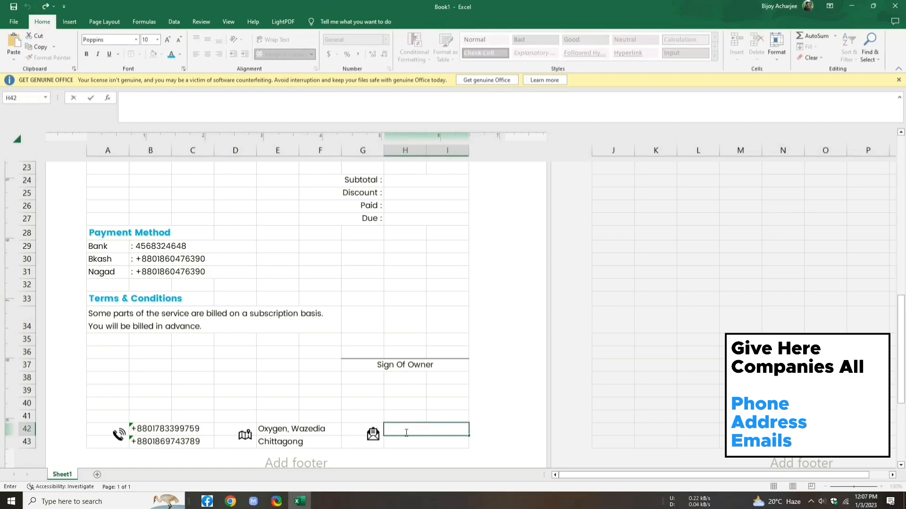
Step: Enter the second e-mail address in H43, removing the automatic hyperlinks from both e-mails
{"action": "key", "text": "Return"}
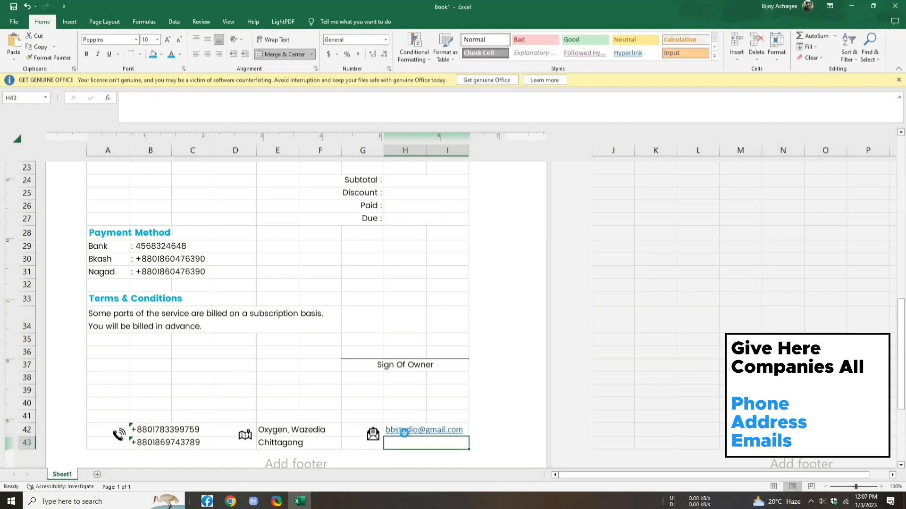
{"action": "key", "text": "ctrl+z"}
{"action": "left_click", "coordinate": [425, 441]}
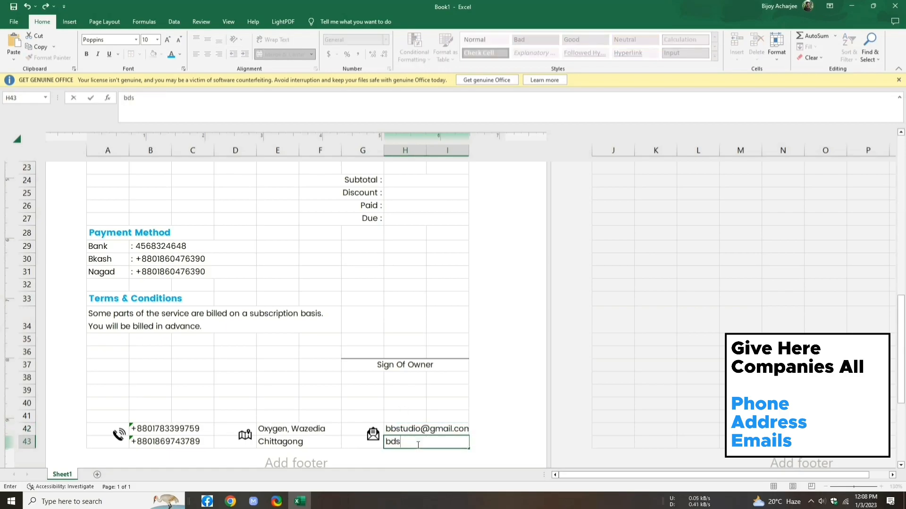
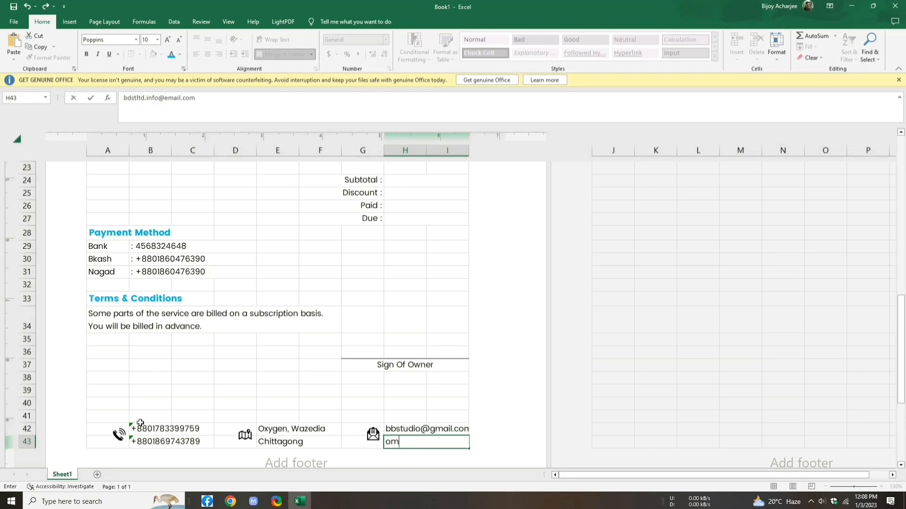
{"action": "left_click_drag", "start_coordinate": [113, 416], "coordinate": [444, 446]}
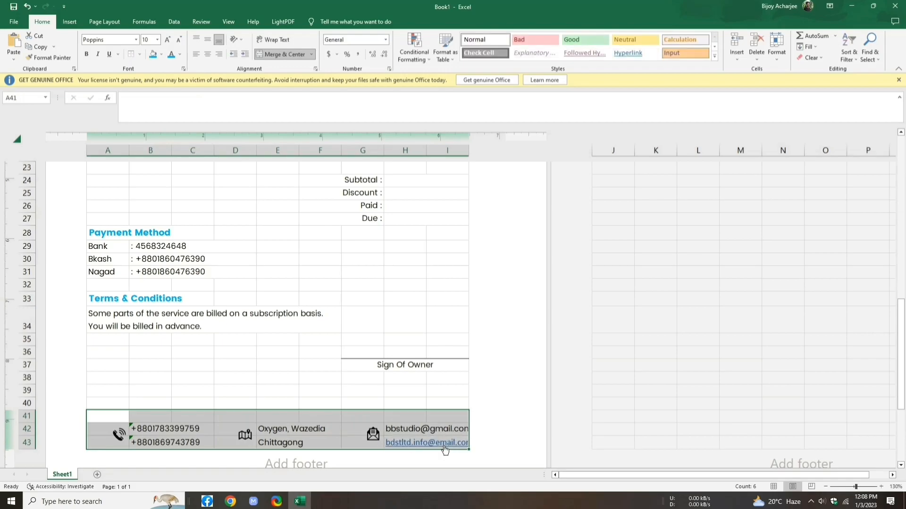
{"action": "left_click", "coordinate": [416, 401]}
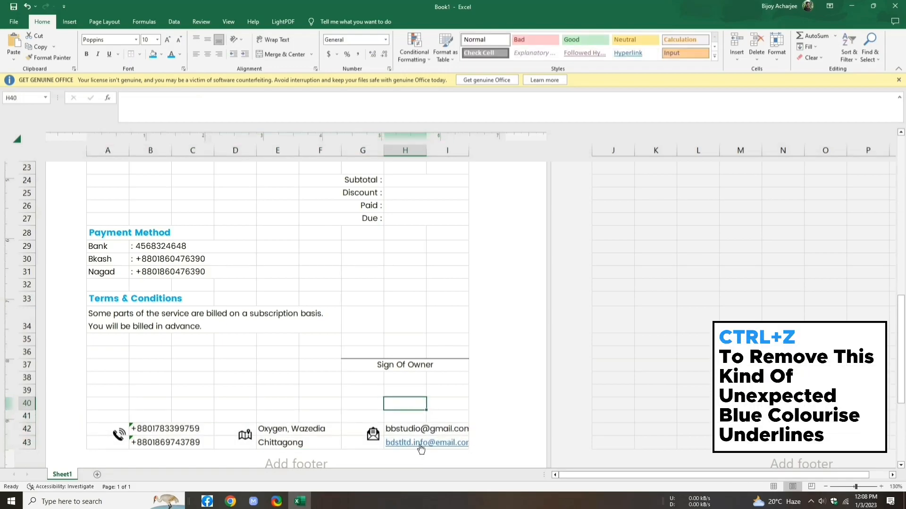
{"action": "left_click", "coordinate": [421, 447]}
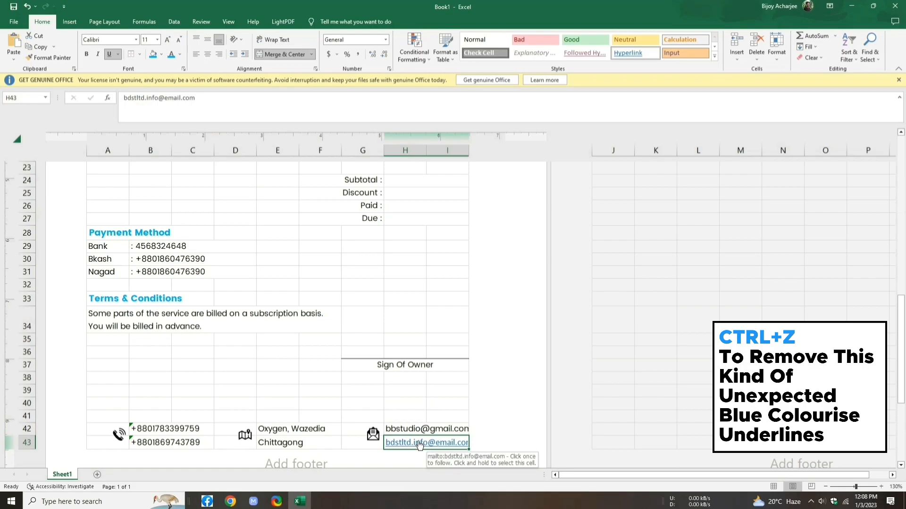
{"action": "key", "text": "ctrl+z"}
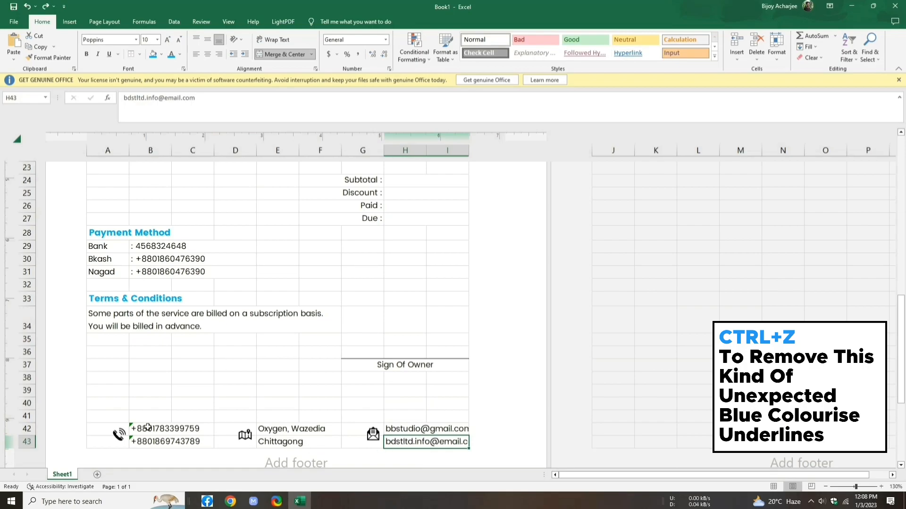
Step: Shrink the footer block A41:I43 text to 8 pt
{"action": "left_click_drag", "start_coordinate": [109, 416], "coordinate": [424, 442]}
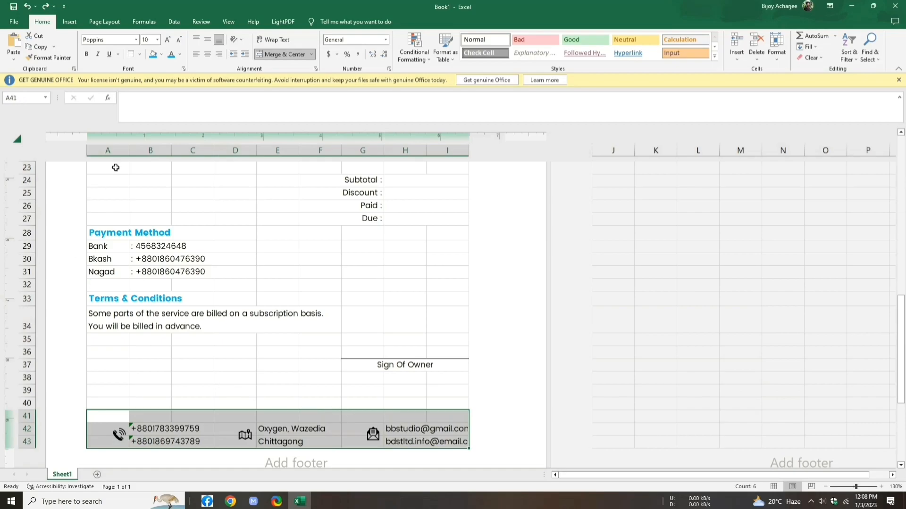
{"action": "left_click", "coordinate": [179, 41]}
{"action": "left_click", "coordinate": [179, 41]}
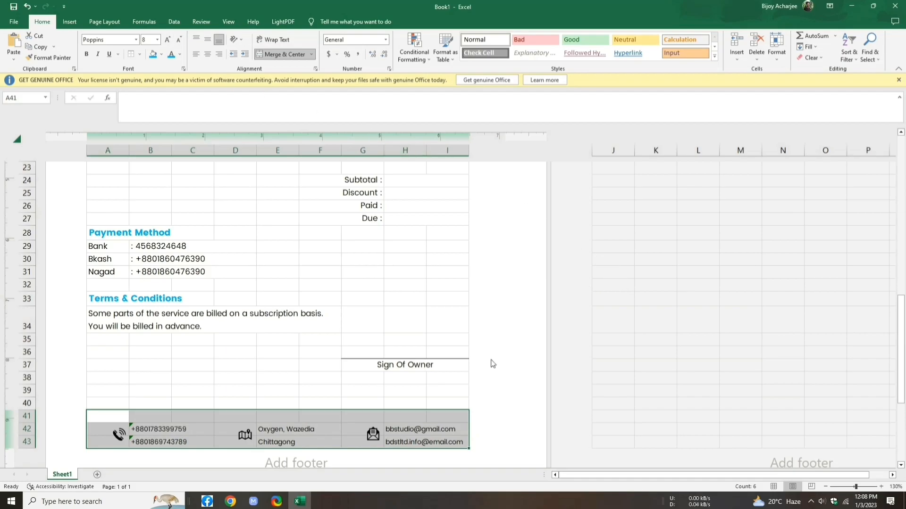
{"action": "left_click", "coordinate": [456, 388]}
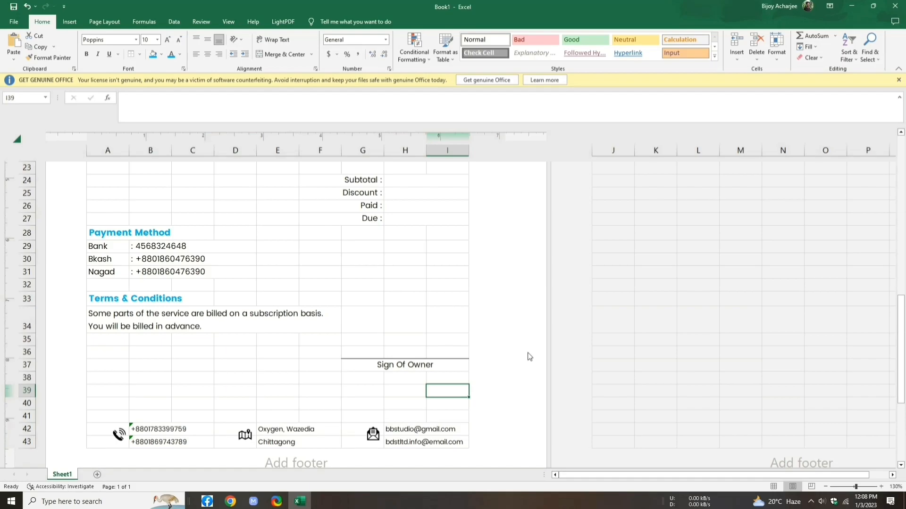
Step: Give totals cells H24:I27 pale theme-coloured outline and inside borders via More Borders
{"action": "scroll", "coordinate": [529, 357], "scroll_direction": "down", "scroll_amount": 1}
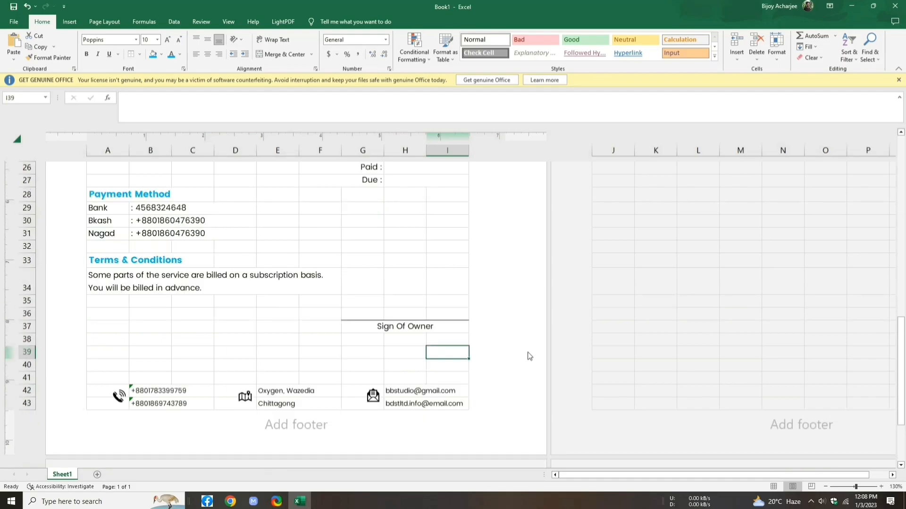
{"action": "scroll", "coordinate": [529, 356], "scroll_direction": "up", "scroll_amount": 5}
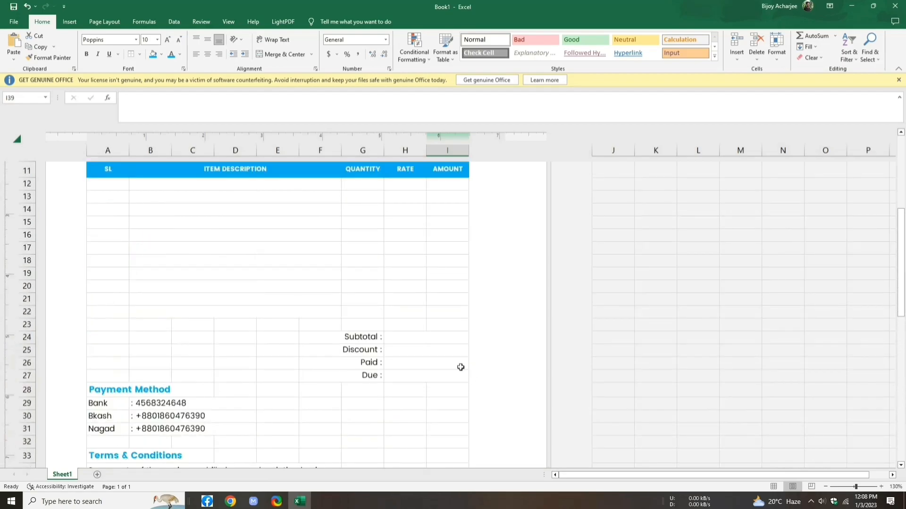
{"action": "left_click_drag", "start_coordinate": [400, 337], "coordinate": [411, 373]}
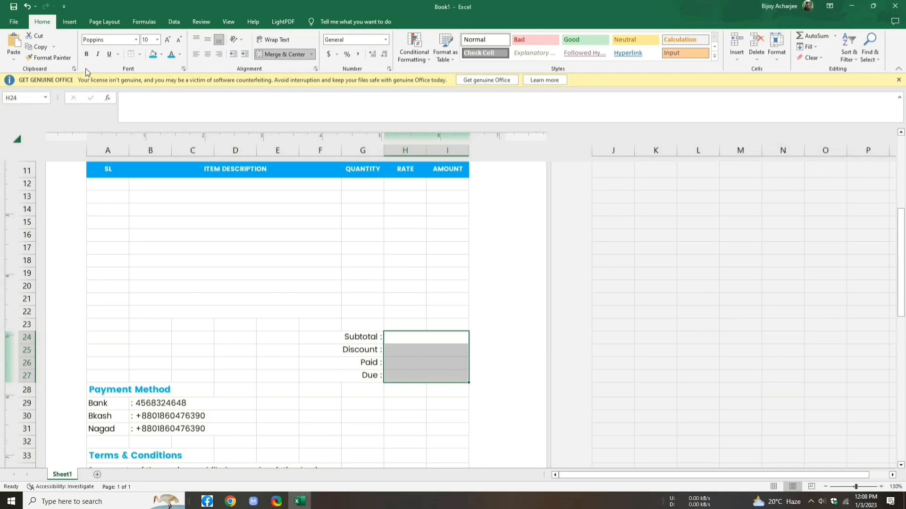
{"action": "left_click", "coordinate": [140, 55]}
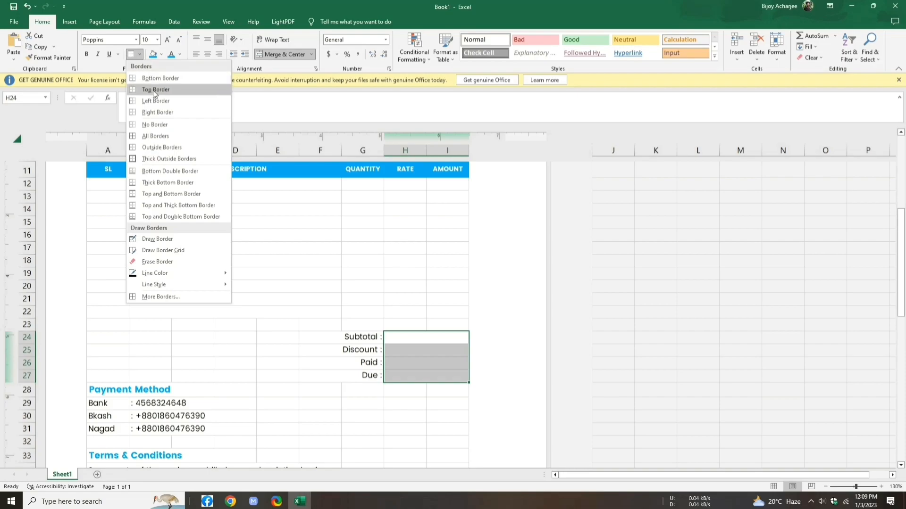
{"action": "left_click", "coordinate": [204, 296]}
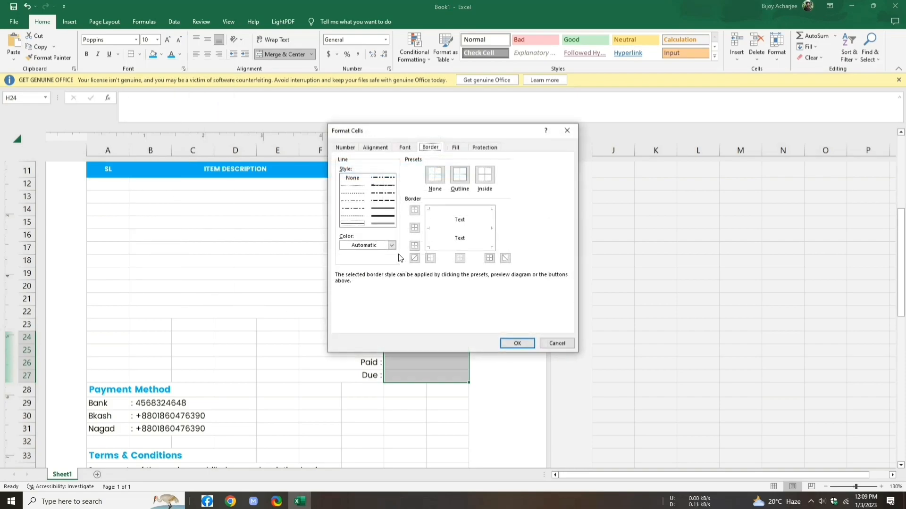
{"action": "left_click", "coordinate": [391, 245]}
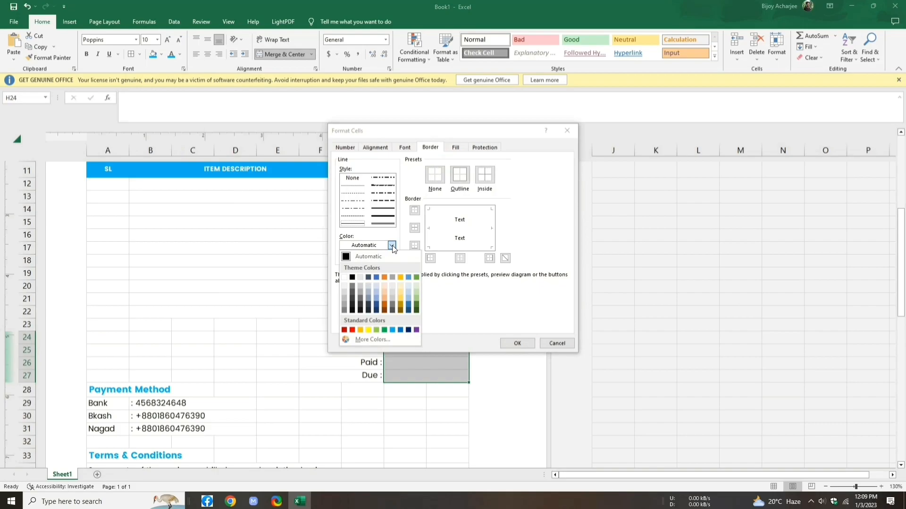
{"action": "left_click", "coordinate": [360, 278]}
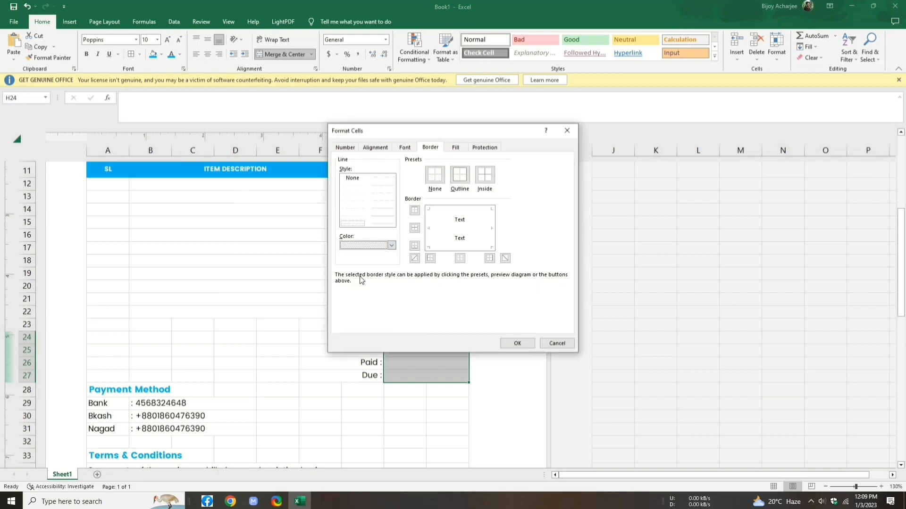
{"action": "left_click", "coordinate": [460, 175]}
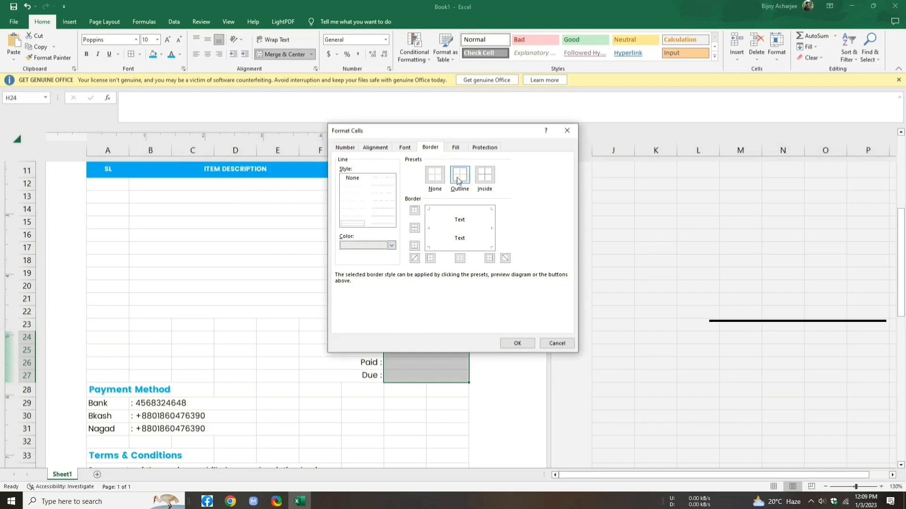
{"action": "left_click", "coordinate": [483, 178]}
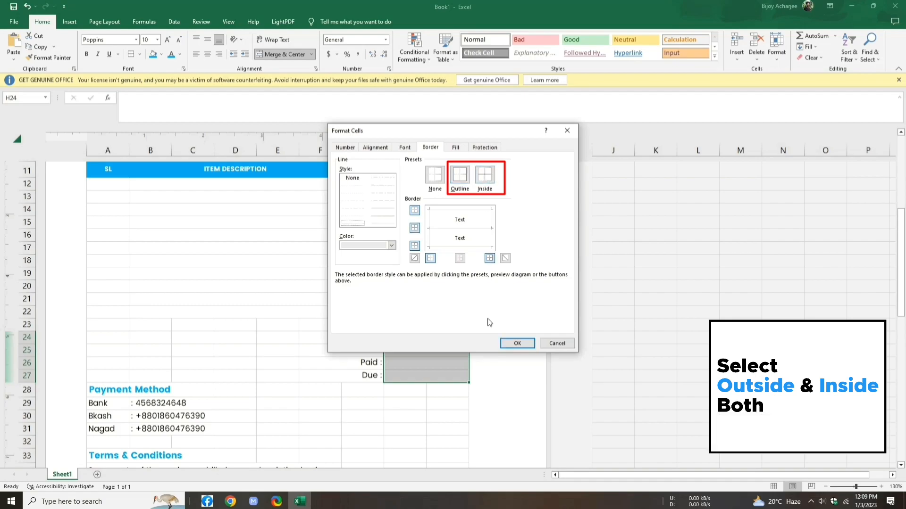
{"action": "left_click", "coordinate": [517, 344]}
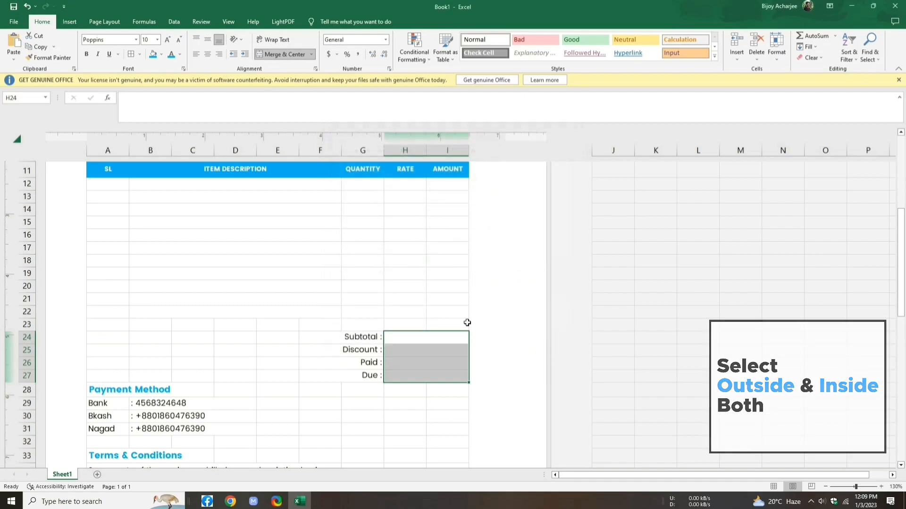
Step: Apply pale theme-coloured outline and inside borders to the item table A11:I22
{"action": "left_click_drag", "start_coordinate": [101, 170], "coordinate": [450, 312]}
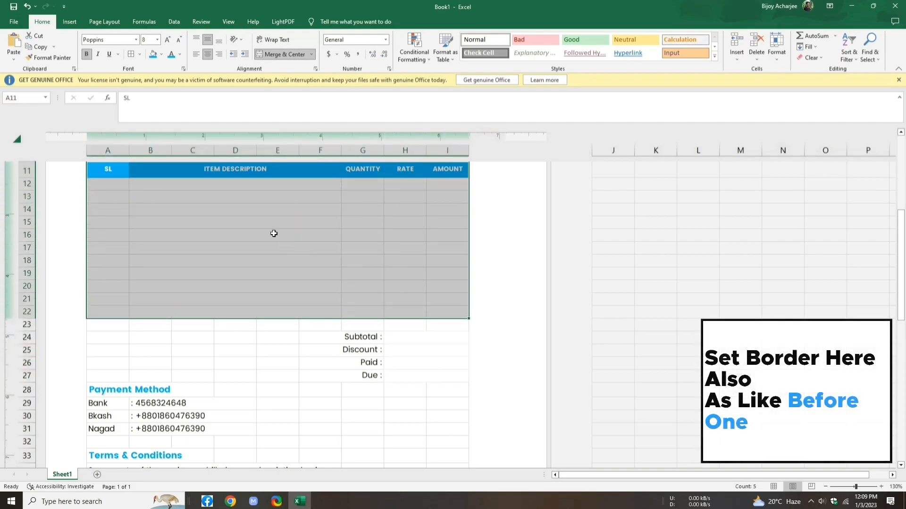
{"action": "left_click", "coordinate": [140, 54]}
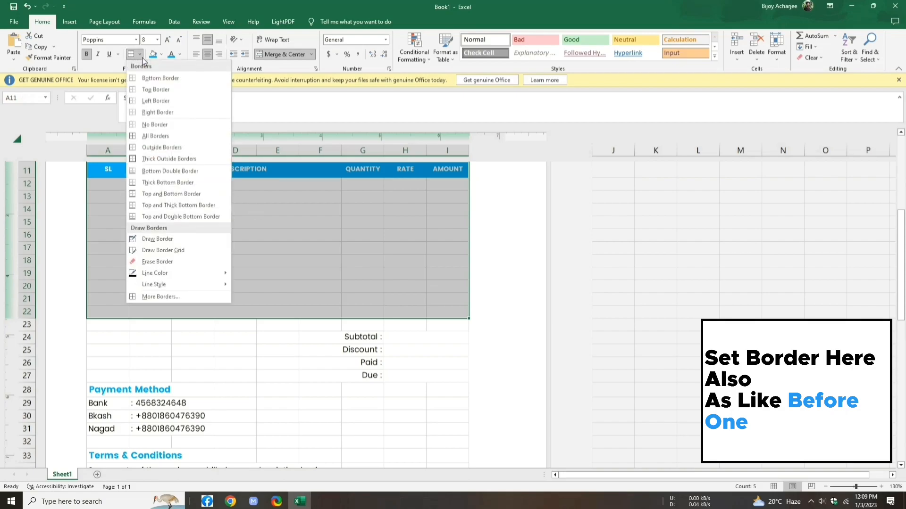
{"action": "left_click", "coordinate": [209, 296]}
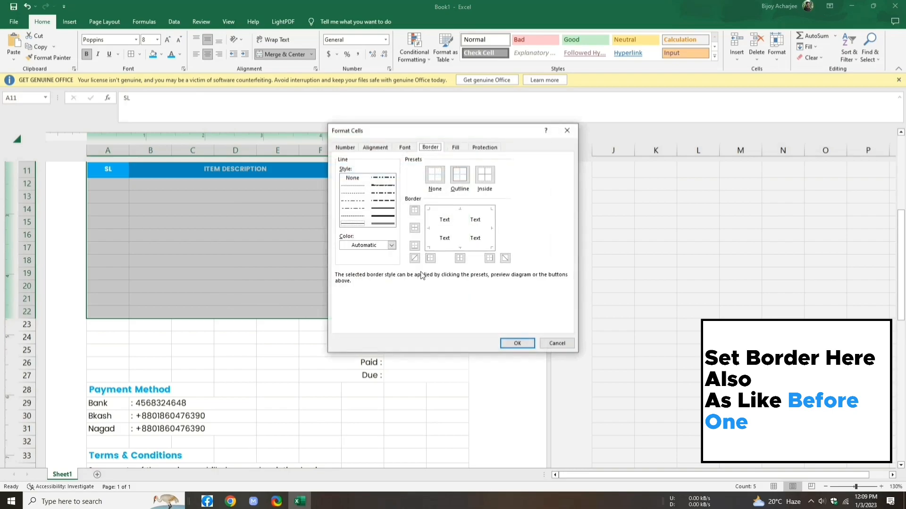
{"action": "left_click", "coordinate": [391, 245]}
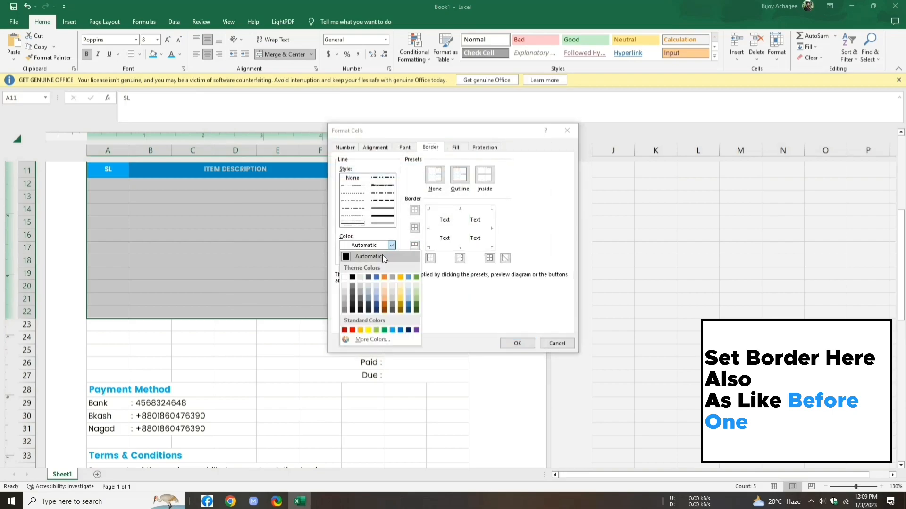
{"action": "left_click", "coordinate": [364, 278]}
{"action": "left_click", "coordinate": [459, 178]}
{"action": "left_click", "coordinate": [486, 181]}
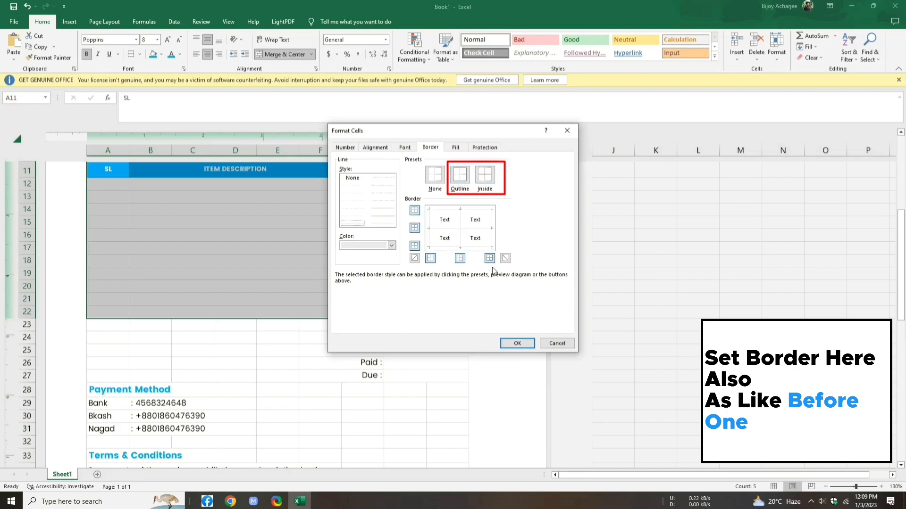
{"action": "left_click", "coordinate": [517, 341]}
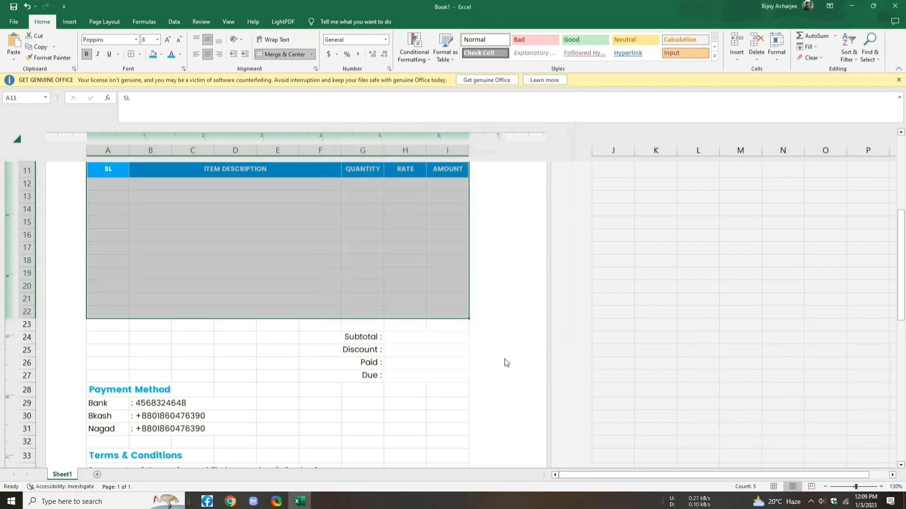
{"action": "left_click", "coordinate": [442, 429]}
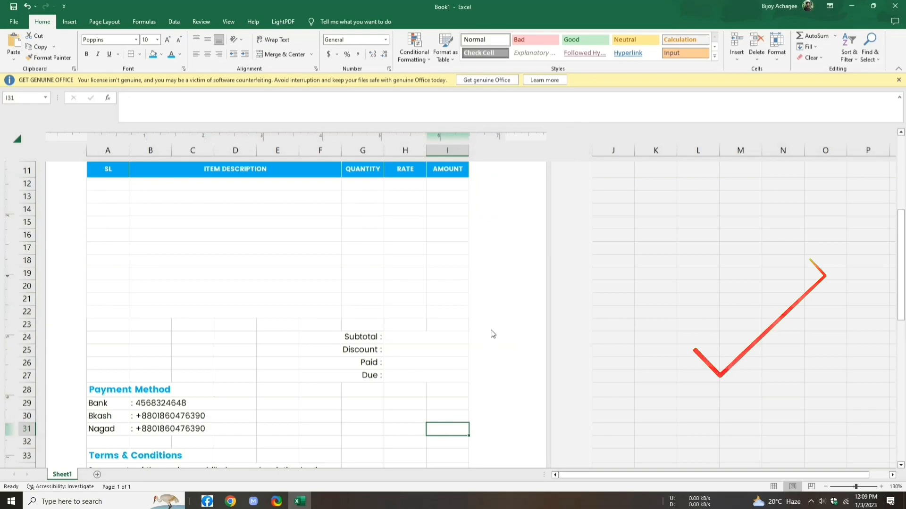
Step: Put THANKS FOR PURCHASE in the centre page footer and zoom out to view whole pages
{"action": "scroll", "coordinate": [493, 333], "scroll_direction": "up", "scroll_amount": 3}
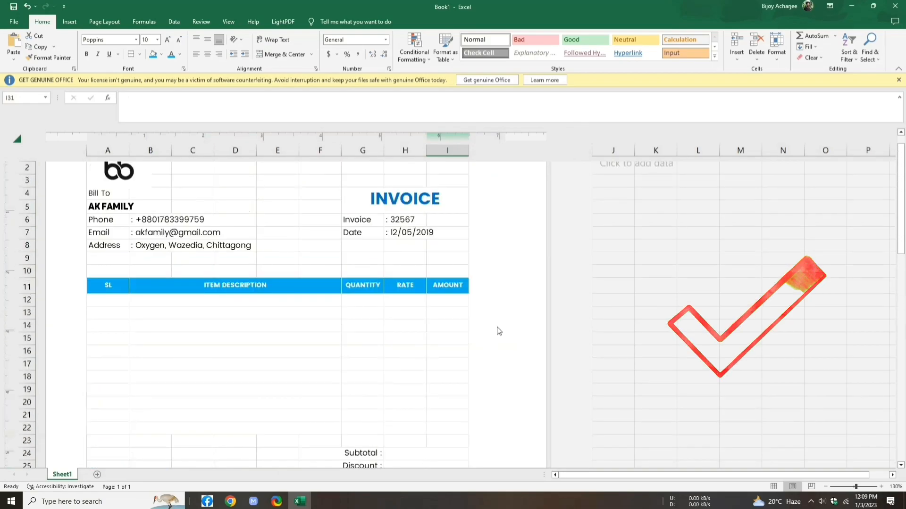
{"action": "scroll", "coordinate": [508, 333], "scroll_direction": "up", "scroll_amount": 1}
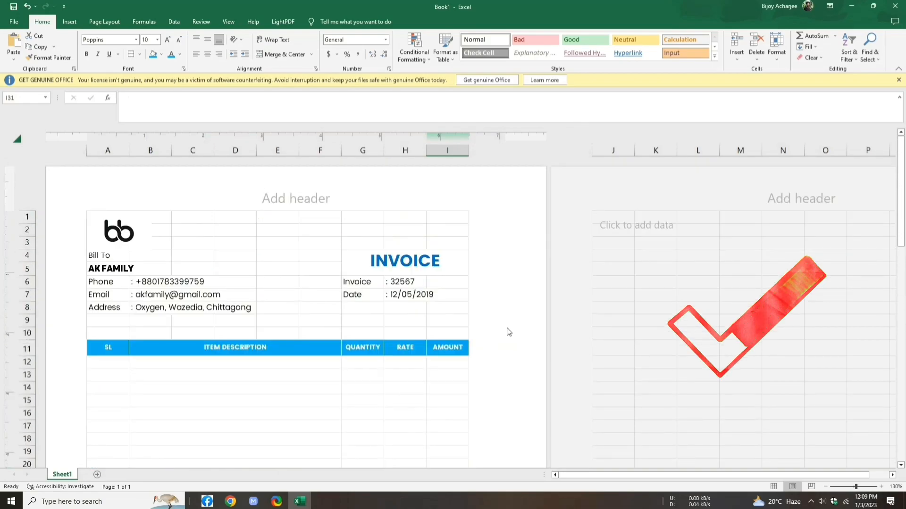
{"action": "scroll", "coordinate": [509, 332], "scroll_direction": "down", "scroll_amount": 9}
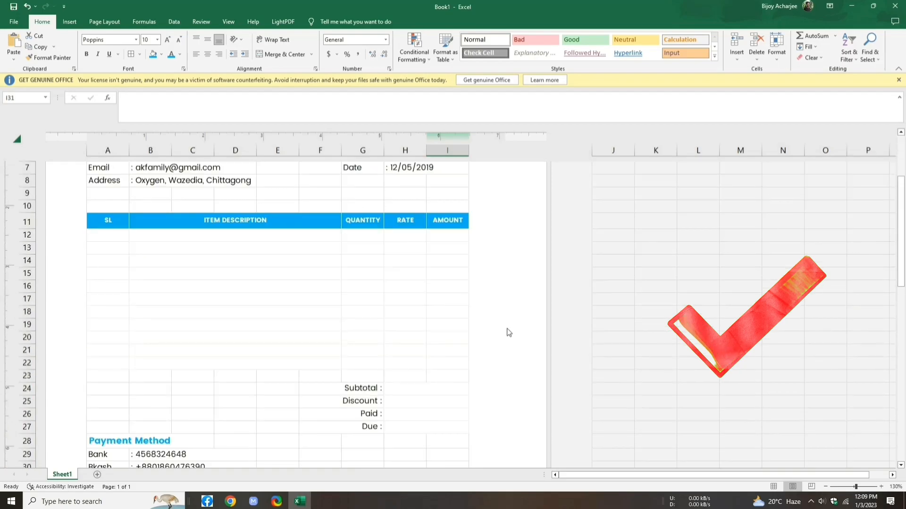
{"action": "scroll", "coordinate": [508, 333], "scroll_direction": "down", "scroll_amount": 1}
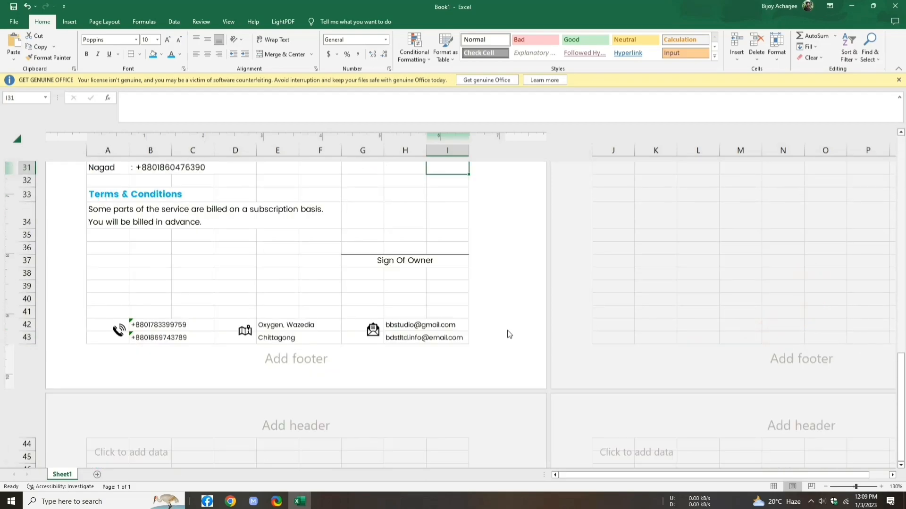
{"action": "left_click", "coordinate": [291, 361]}
{"action": "type", "text": "HAN"}
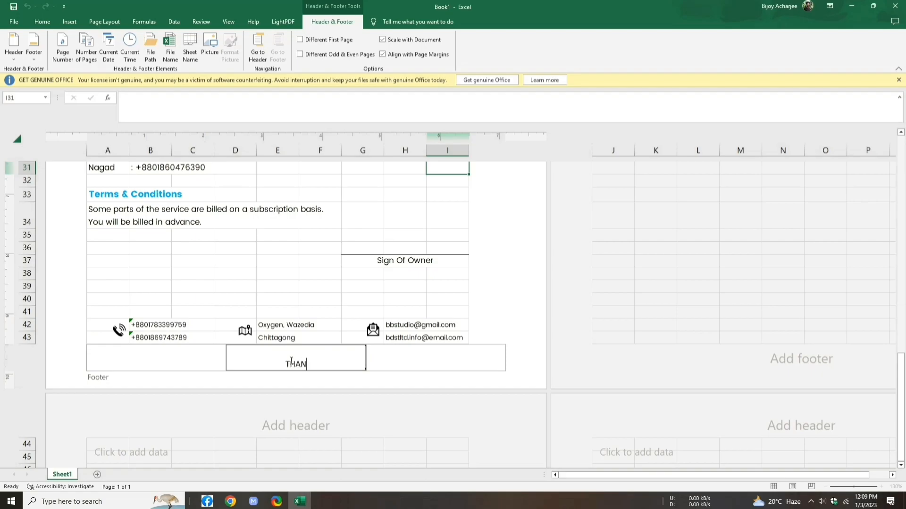
{"action": "type", "text": "KS FOR PURCHASE"}
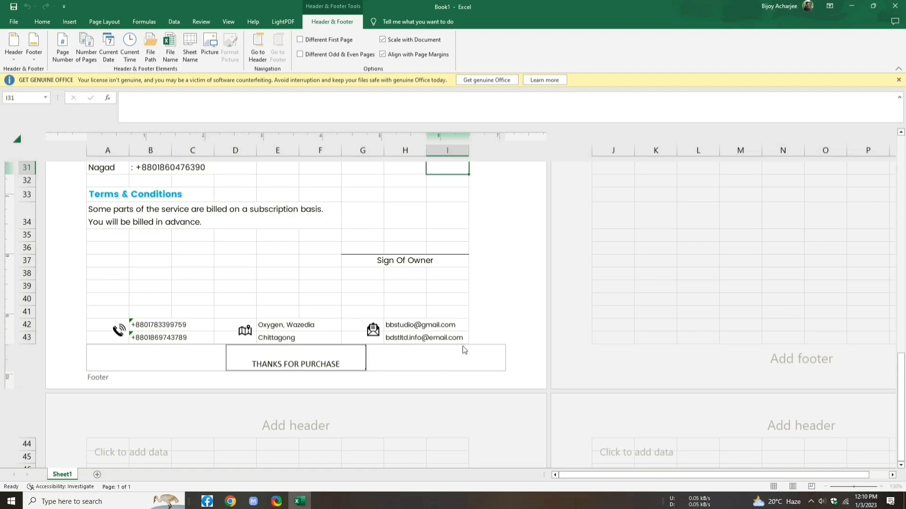
{"action": "left_click", "coordinate": [497, 303]}
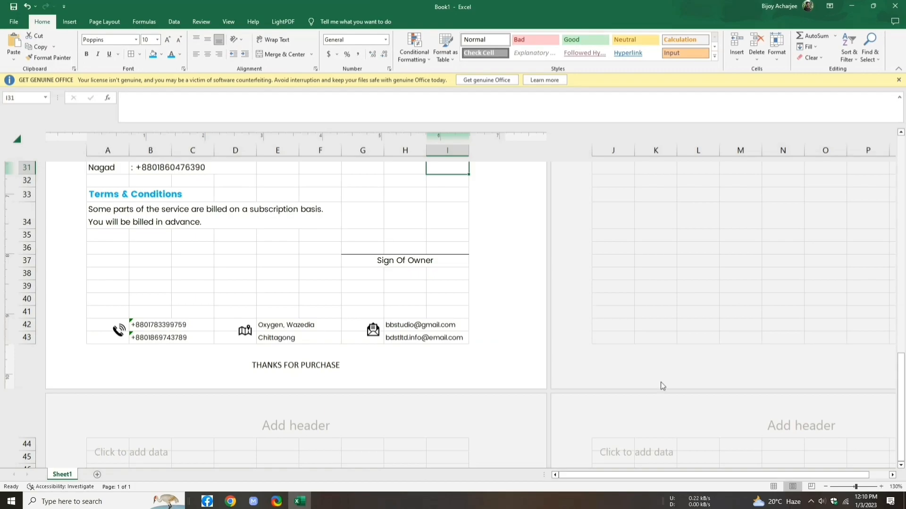
{"action": "left_click_drag", "start_coordinate": [855, 487], "coordinate": [845, 486]}
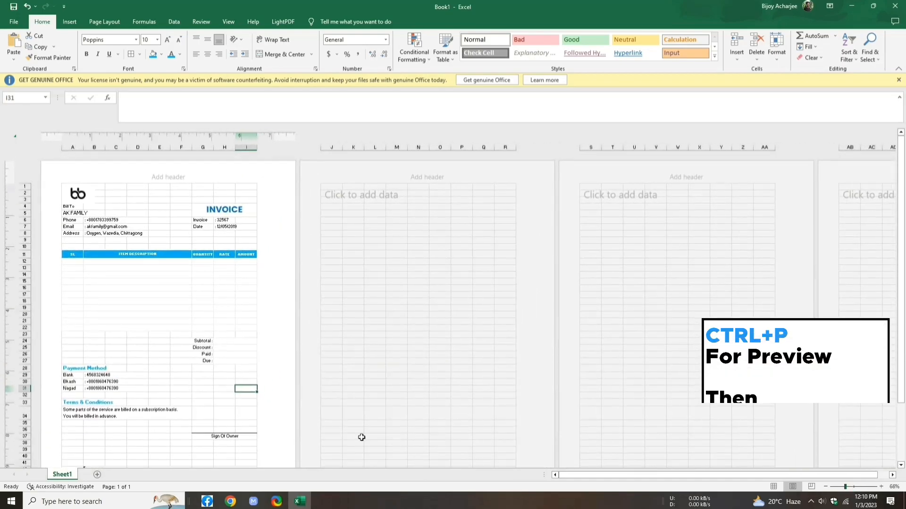
Step: Print the invoice with Microsoft Print to PDF as INVOICE on the Desktop, then minimise Excel
{"action": "key", "text": "ctrl+p"}
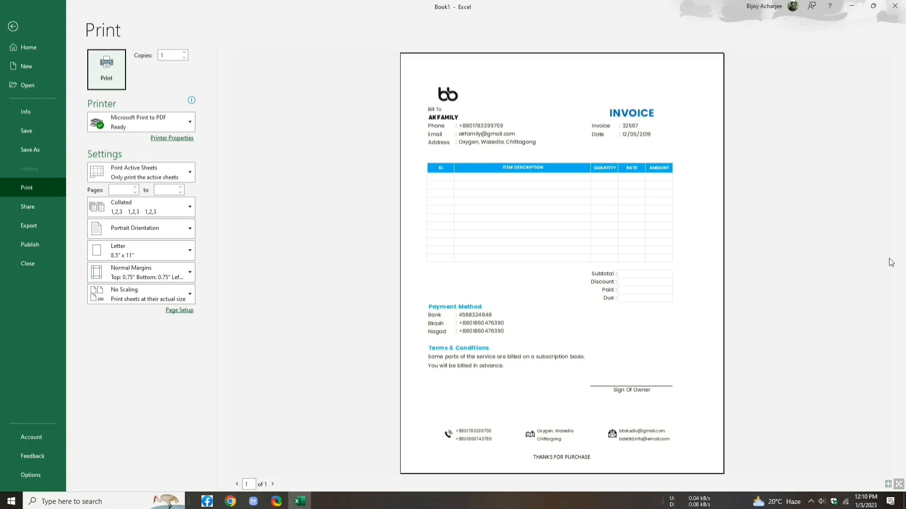
{"action": "left_click", "coordinate": [107, 71]}
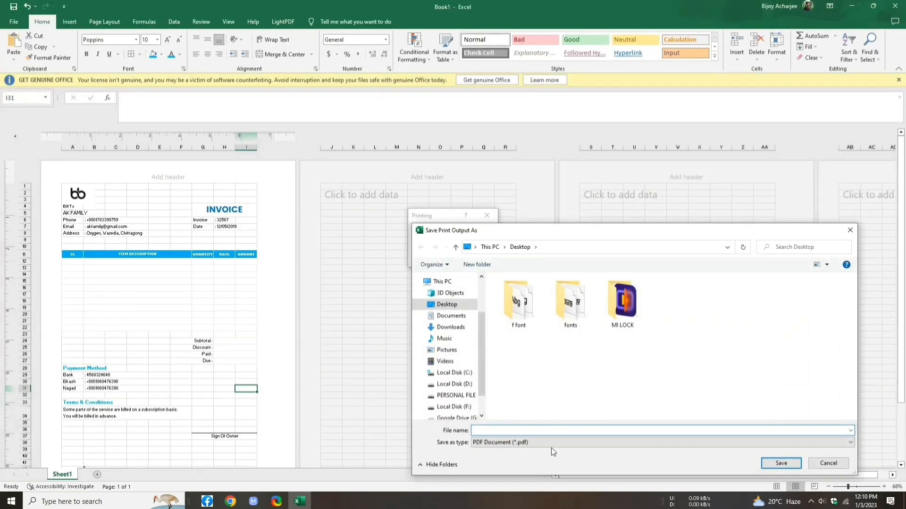
{"action": "type", "text": "INVOICE"}
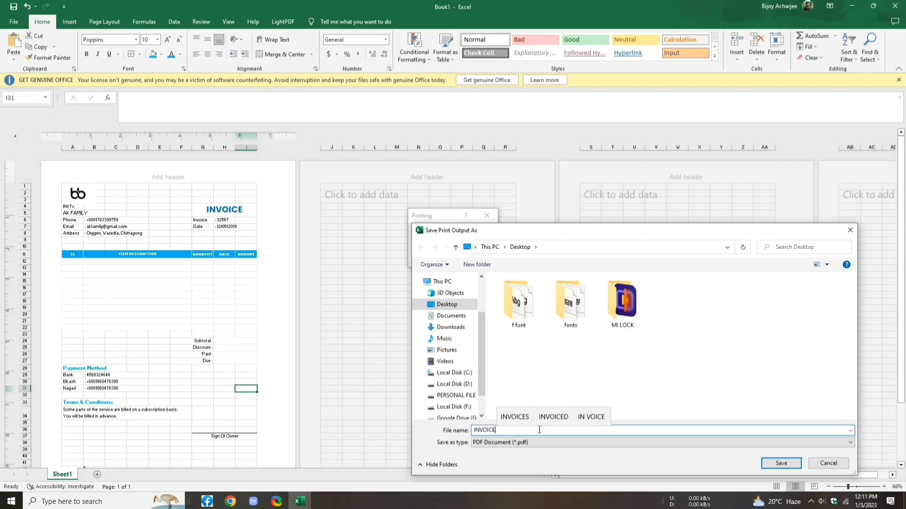
{"action": "left_click", "coordinate": [770, 463]}
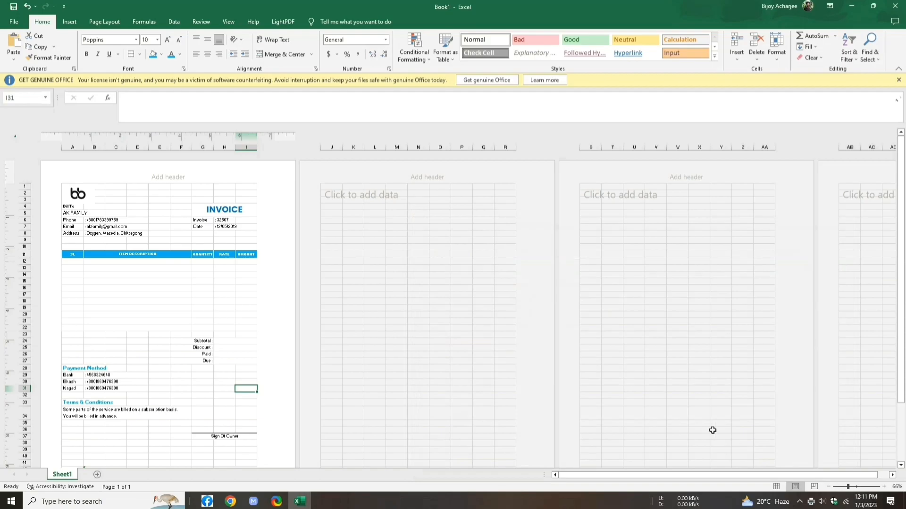
{"action": "left_click", "coordinate": [851, 6]}
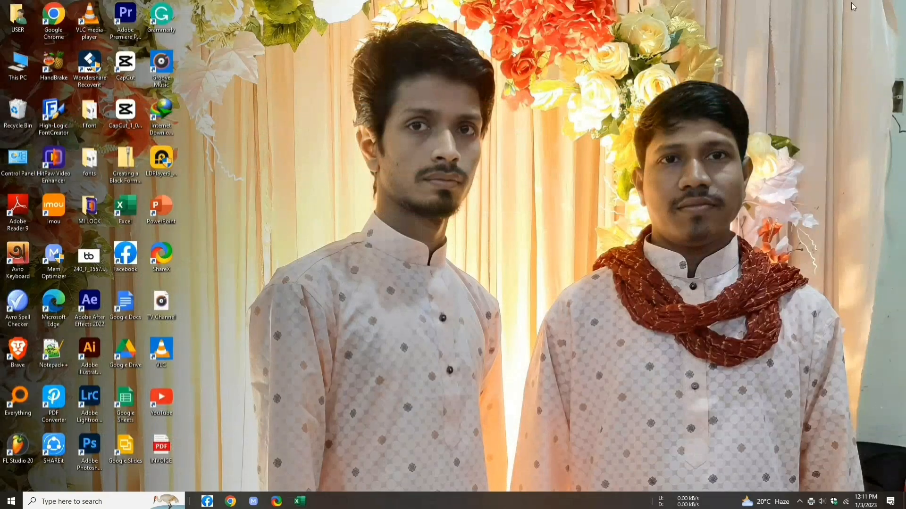
Step: Refresh the desktop and open INVOICE.pdf in Microsoft Edge
{"action": "right_click", "coordinate": [421, 199]}
{"action": "left_click", "coordinate": [439, 225]}
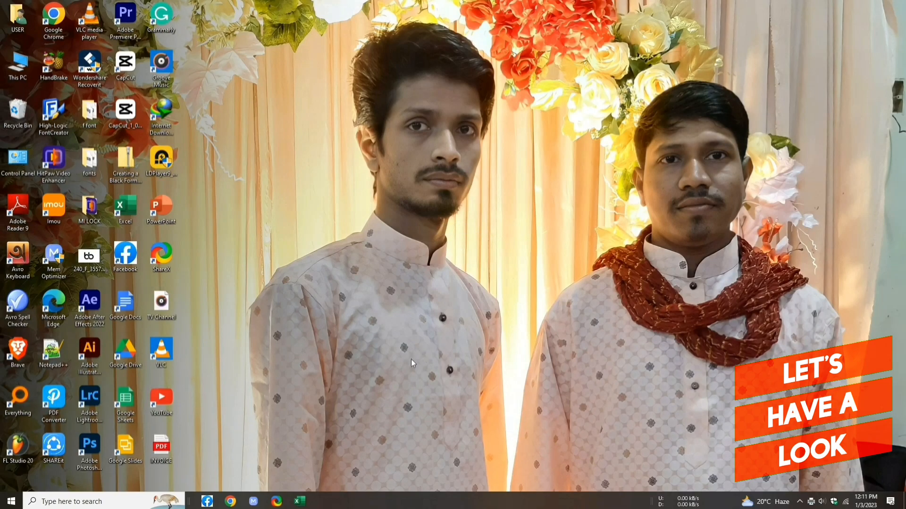
{"action": "double_click", "coordinate": [169, 449]}
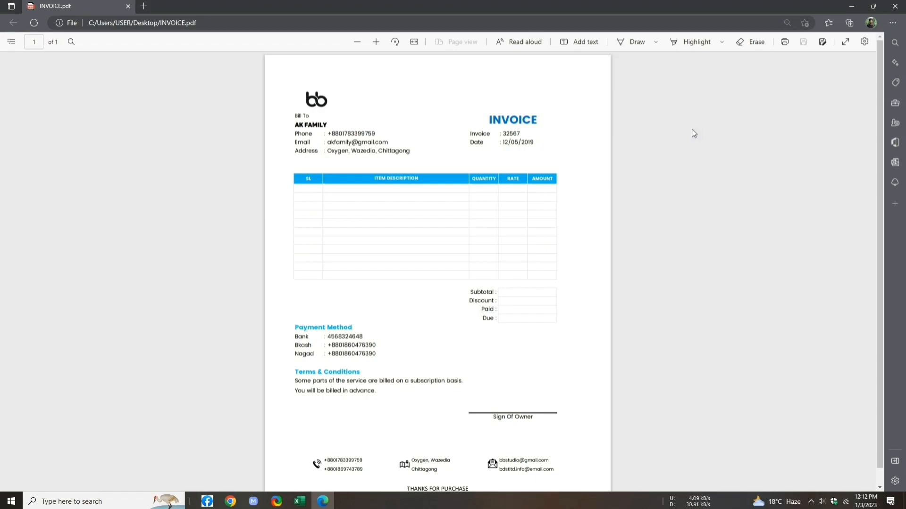
Step: Zoom into the INVOICE PDF and scroll down through the tables to the THANKS FOR PURCHASE footer
{"action": "left_click", "coordinate": [373, 42]}
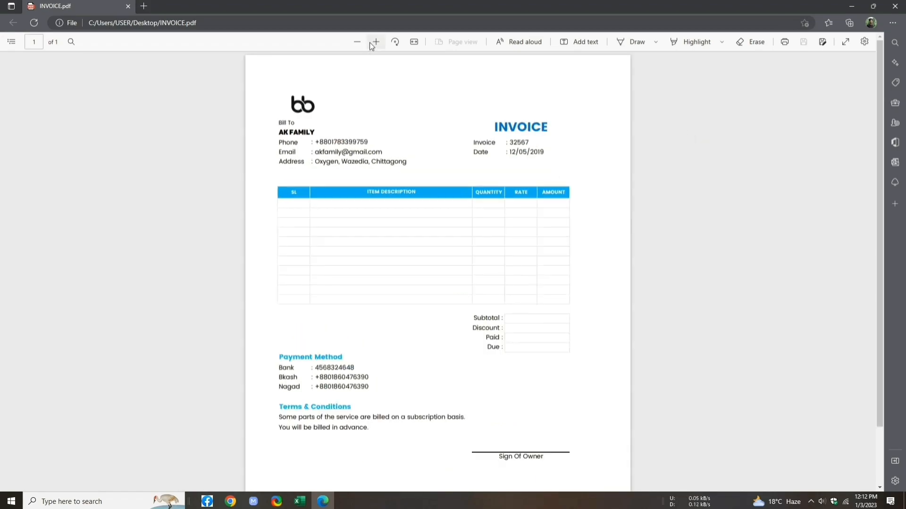
{"action": "left_click", "coordinate": [370, 42]}
{"action": "left_click", "coordinate": [370, 43]}
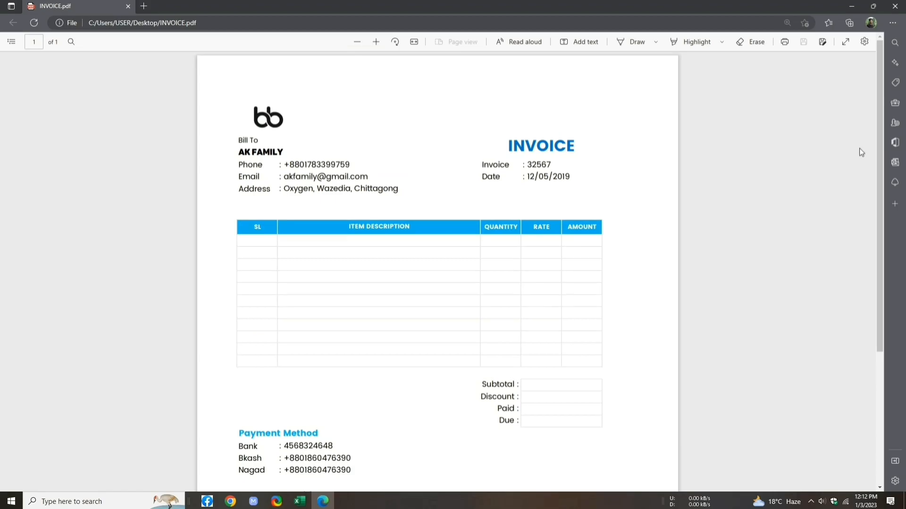
{"action": "scroll", "coordinate": [859, 149], "scroll_direction": "down", "scroll_amount": 5}
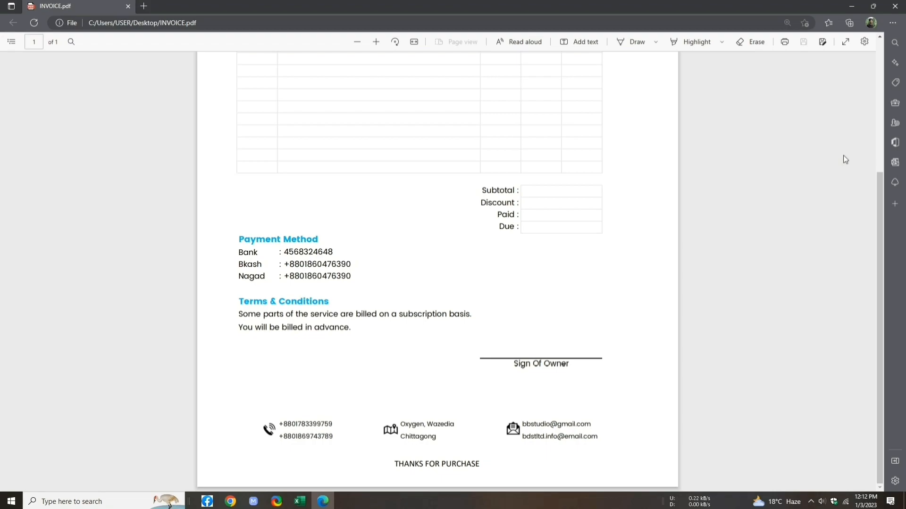
{"action": "left_click", "coordinate": [374, 42]}
{"action": "scroll", "coordinate": [774, 228], "scroll_direction": "down", "scroll_amount": 2}
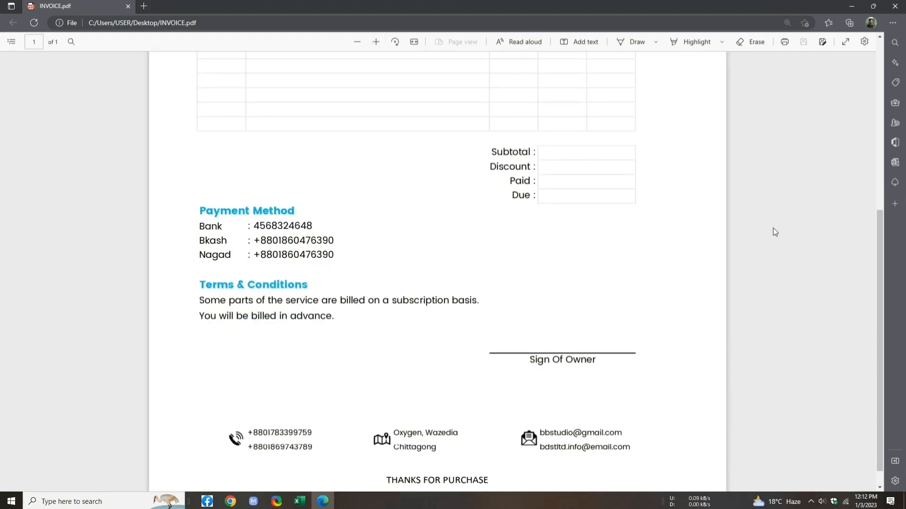
{"action": "scroll", "coordinate": [774, 229], "scroll_direction": "down", "scroll_amount": 1}
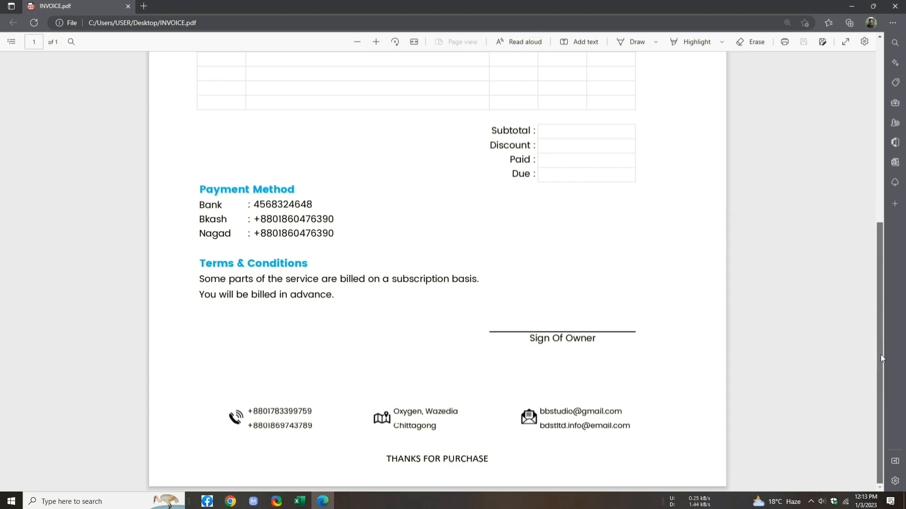
{"action": "left_click_drag", "start_coordinate": [879, 353], "coordinate": [821, 171]}
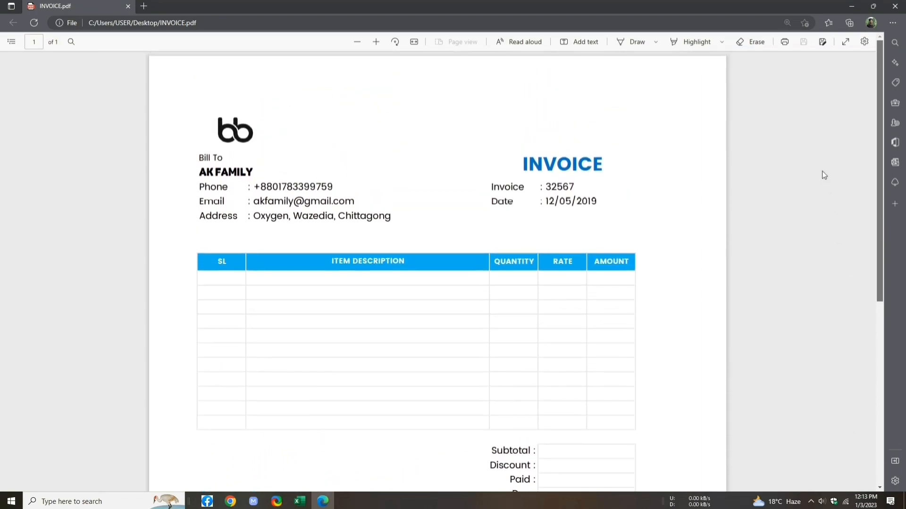